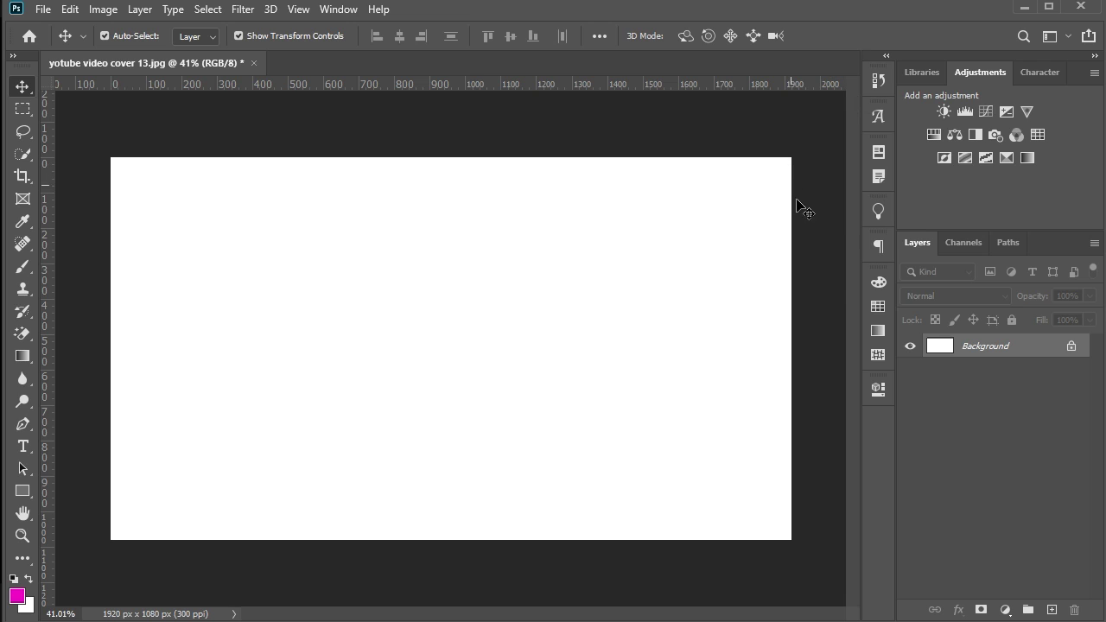
- Add a Gradient Fill layer starting from the Foreground to Background preset
{"action": "left_click", "coordinate": [1006, 610]}
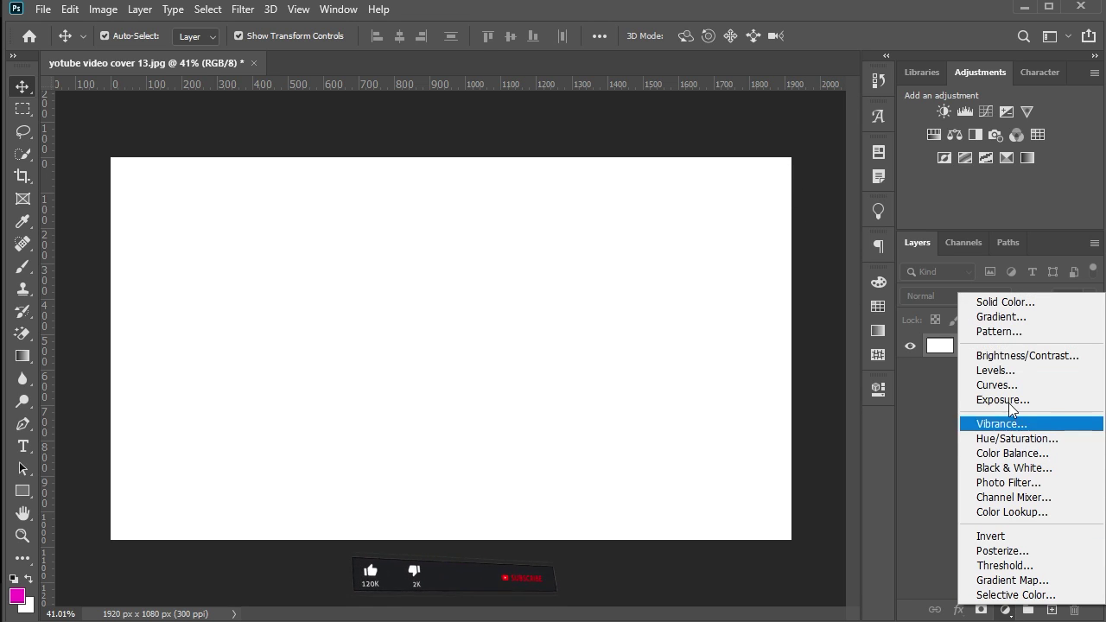
{"action": "left_click", "coordinate": [999, 318]}
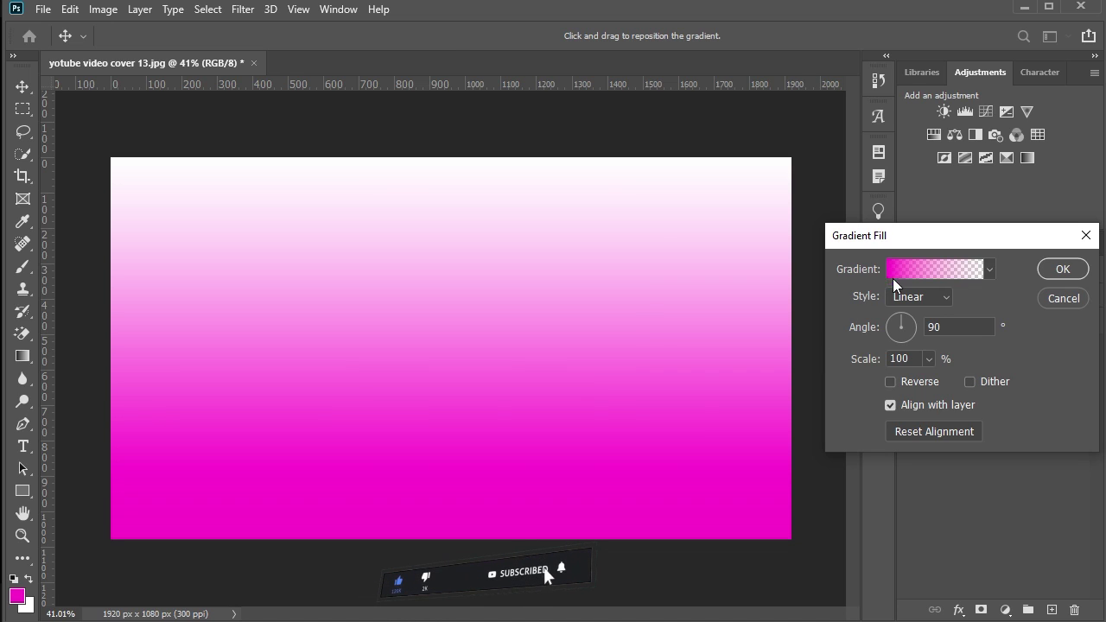
{"action": "left_click", "coordinate": [892, 272]}
{"action": "left_click", "coordinate": [729, 193]}
{"action": "left_click", "coordinate": [749, 219]}
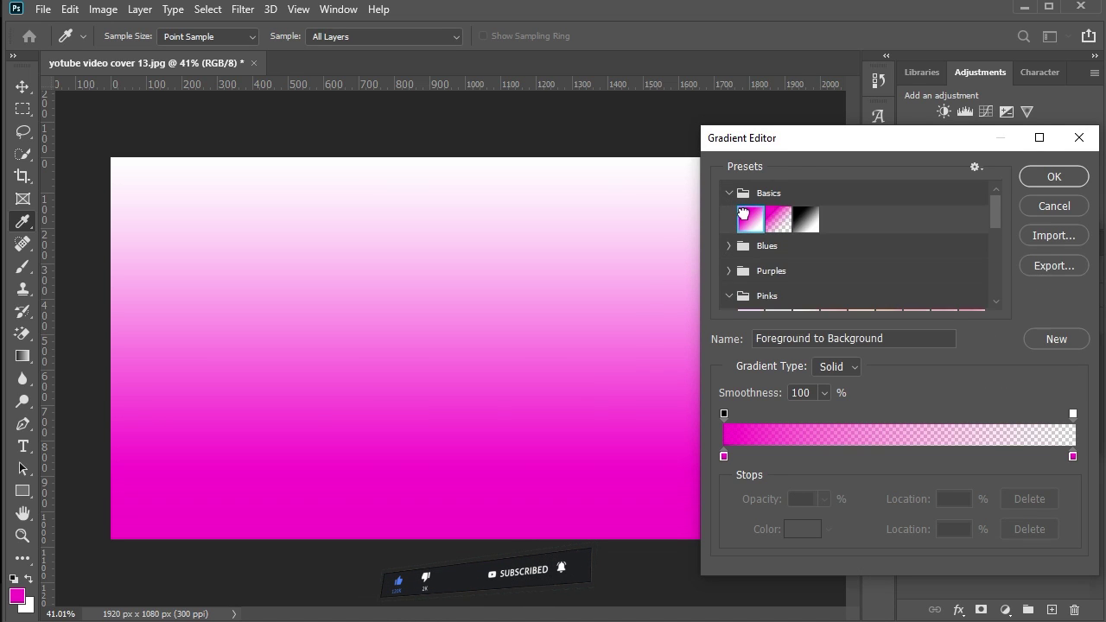
- Set the gradient's left stop to light grey #cdcdcd and accept the grey-to-white gradient
{"action": "left_click", "coordinate": [724, 455]}
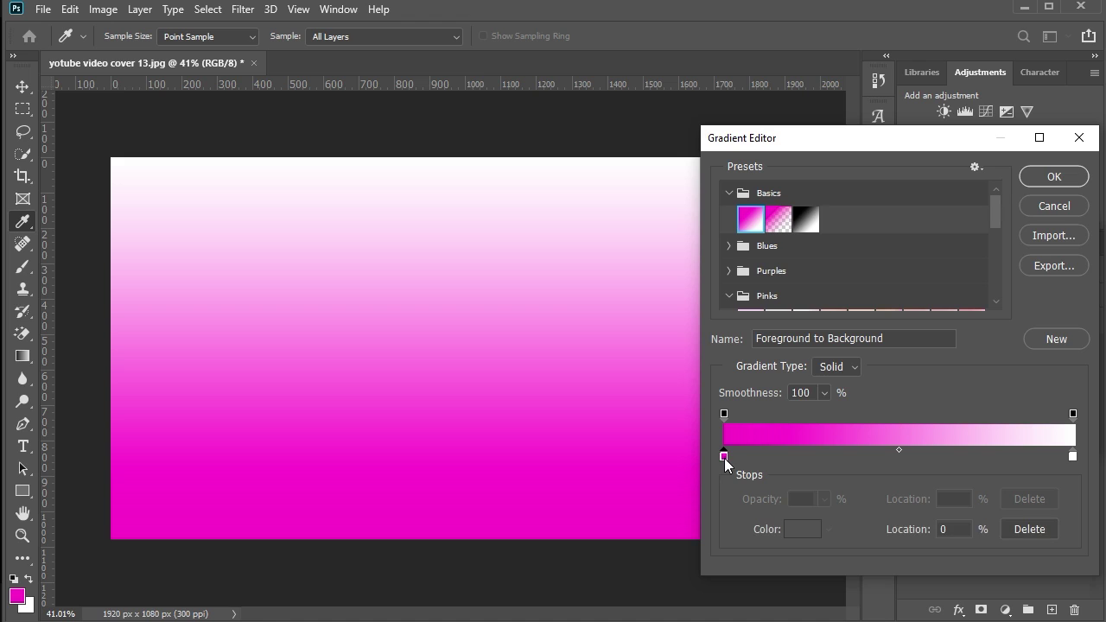
{"action": "left_click", "coordinate": [805, 526]}
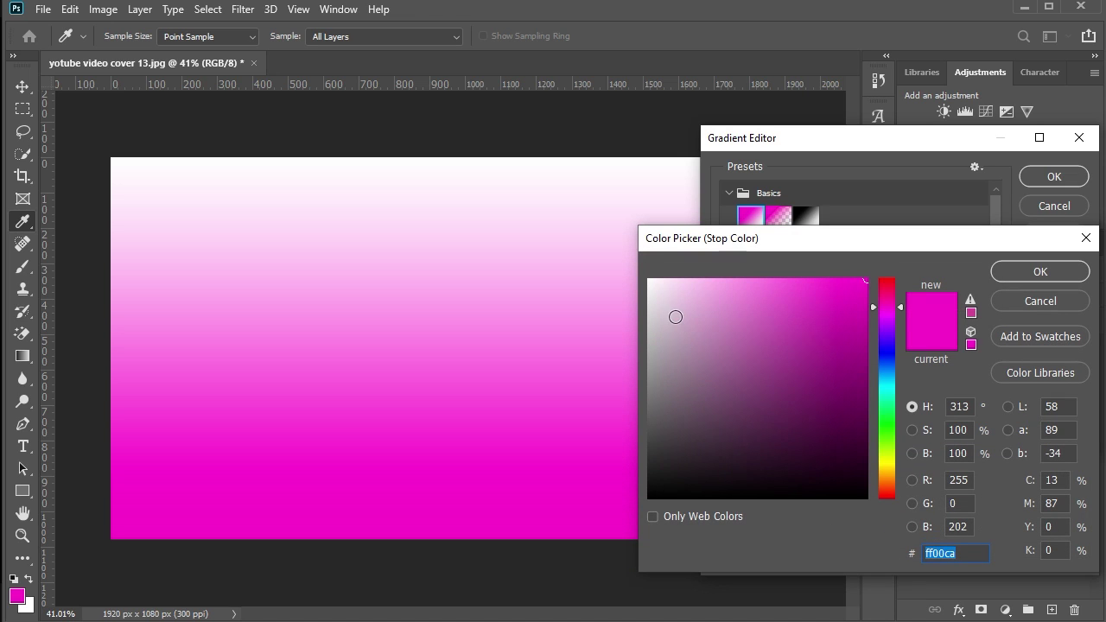
{"action": "left_click_drag", "start_coordinate": [676, 317], "coordinate": [644, 307]}
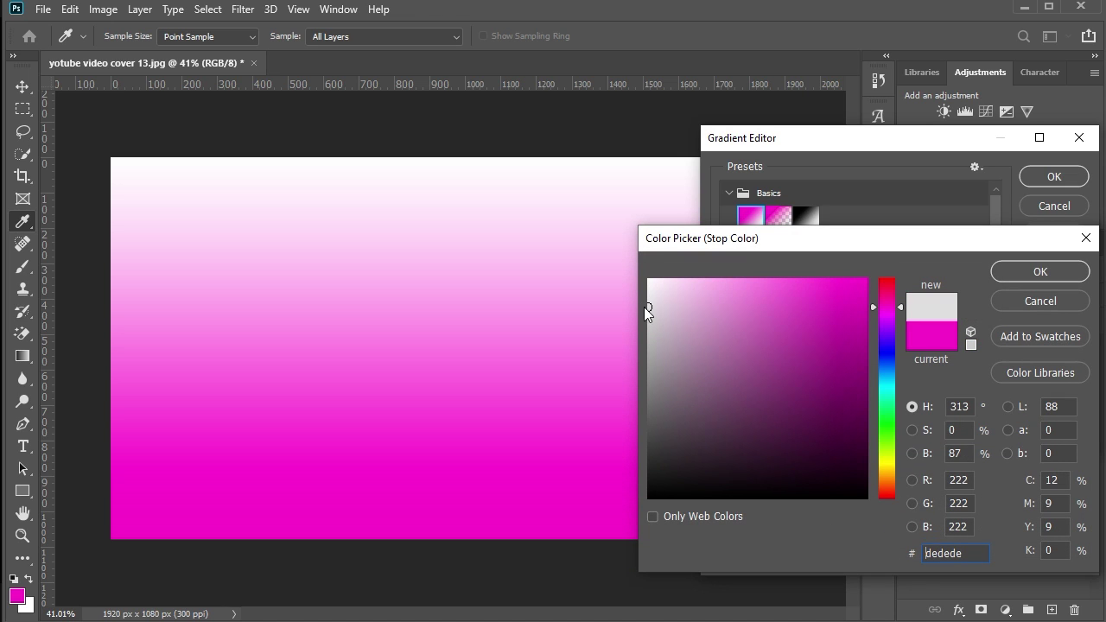
{"action": "left_click", "coordinate": [1024, 273]}
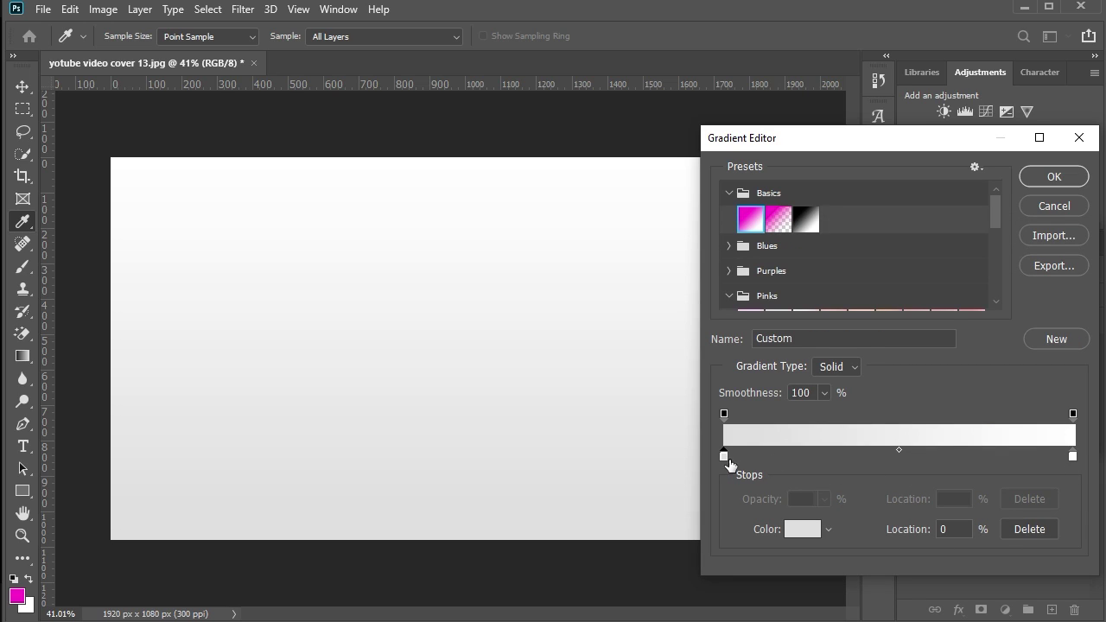
{"action": "left_click", "coordinate": [801, 528]}
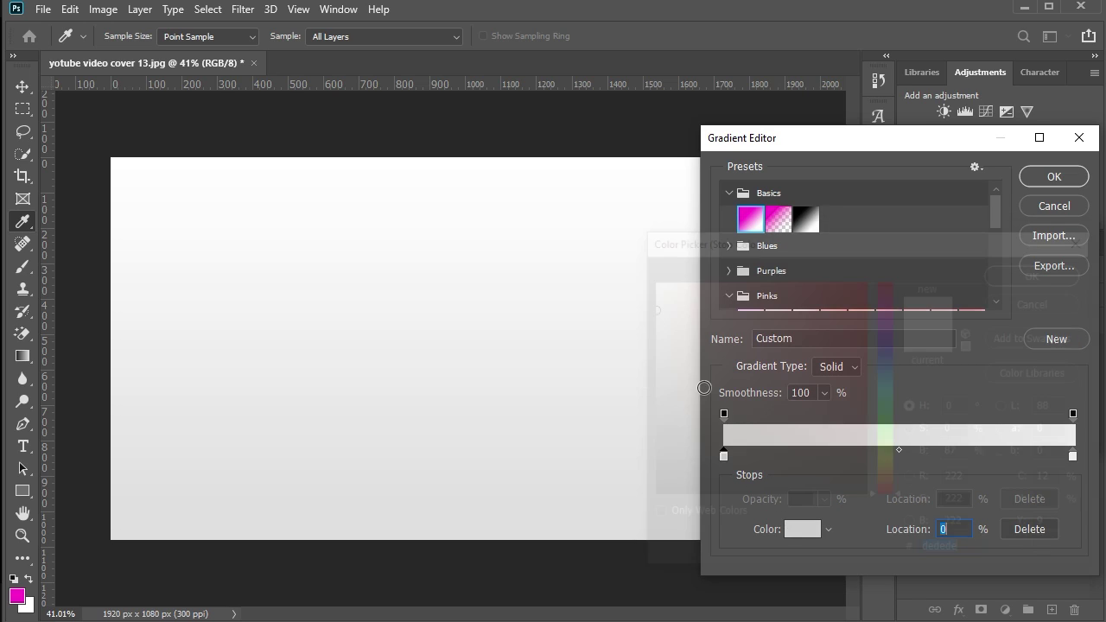
{"action": "left_click_drag", "start_coordinate": [649, 306], "coordinate": [645, 322]}
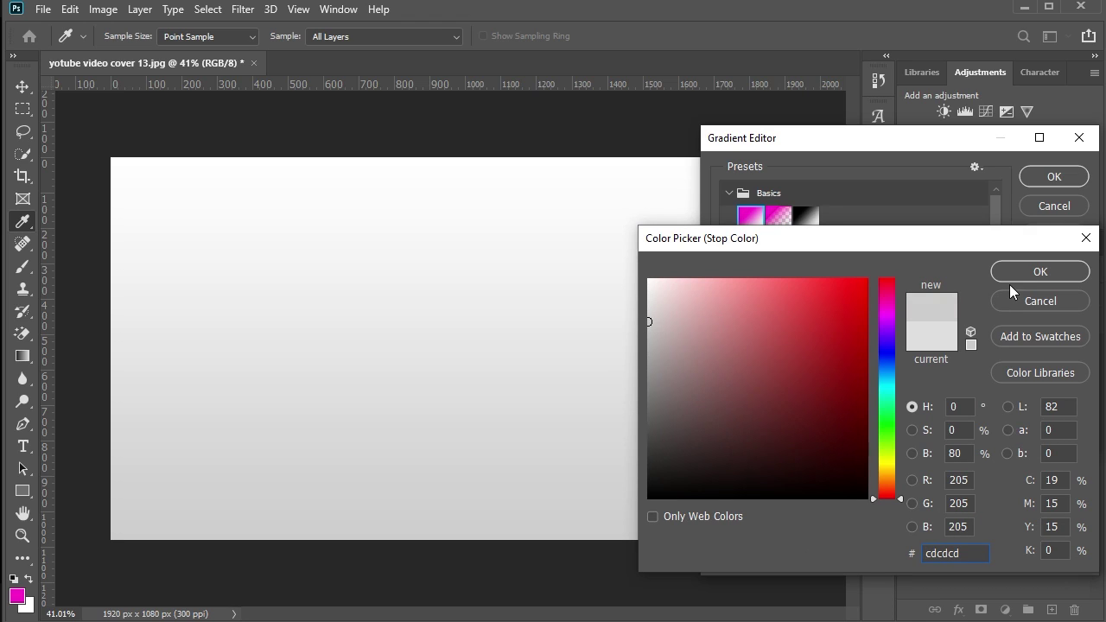
{"action": "left_click", "coordinate": [1009, 272]}
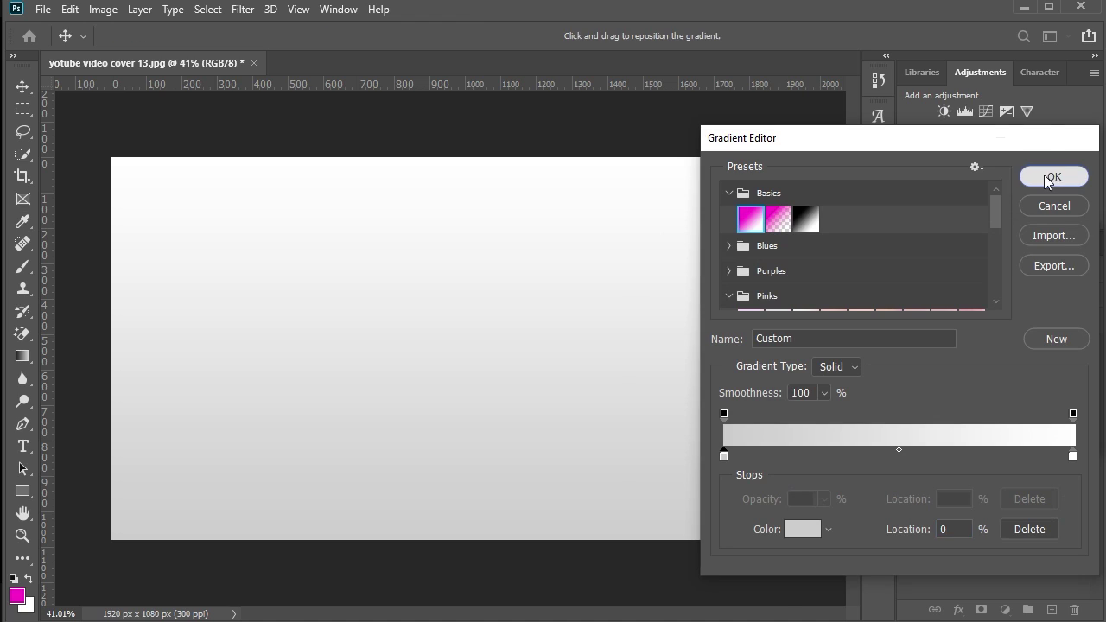
{"action": "left_click", "coordinate": [1048, 177]}
{"action": "left_click", "coordinate": [940, 299]}
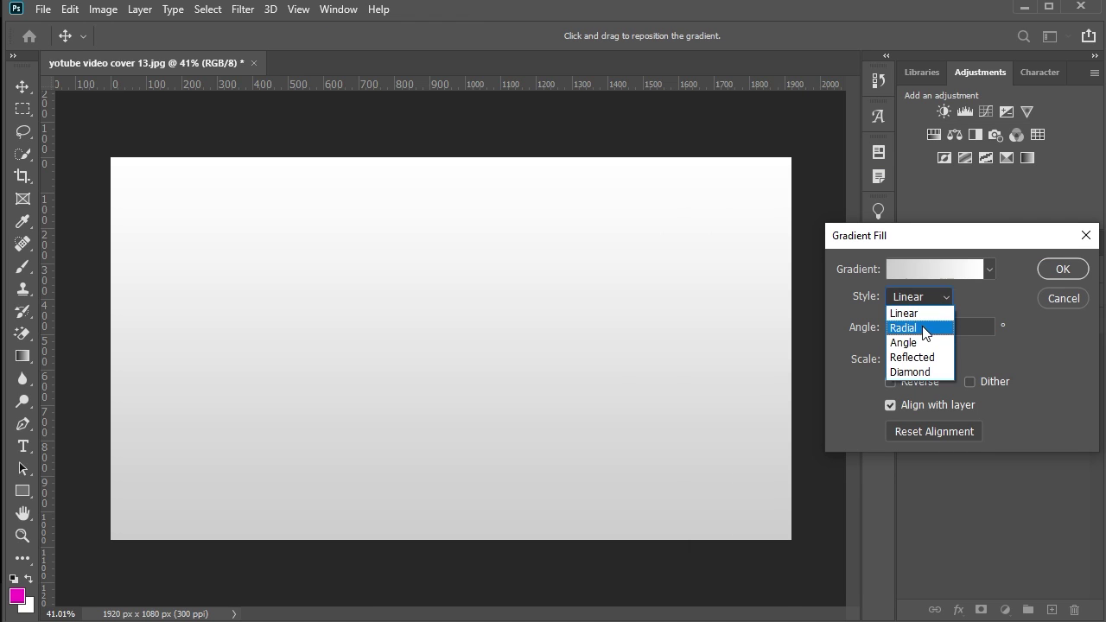
- Make the gradient fill Radial, reversed with a white centre, at 188% scale
{"action": "left_click", "coordinate": [922, 325]}
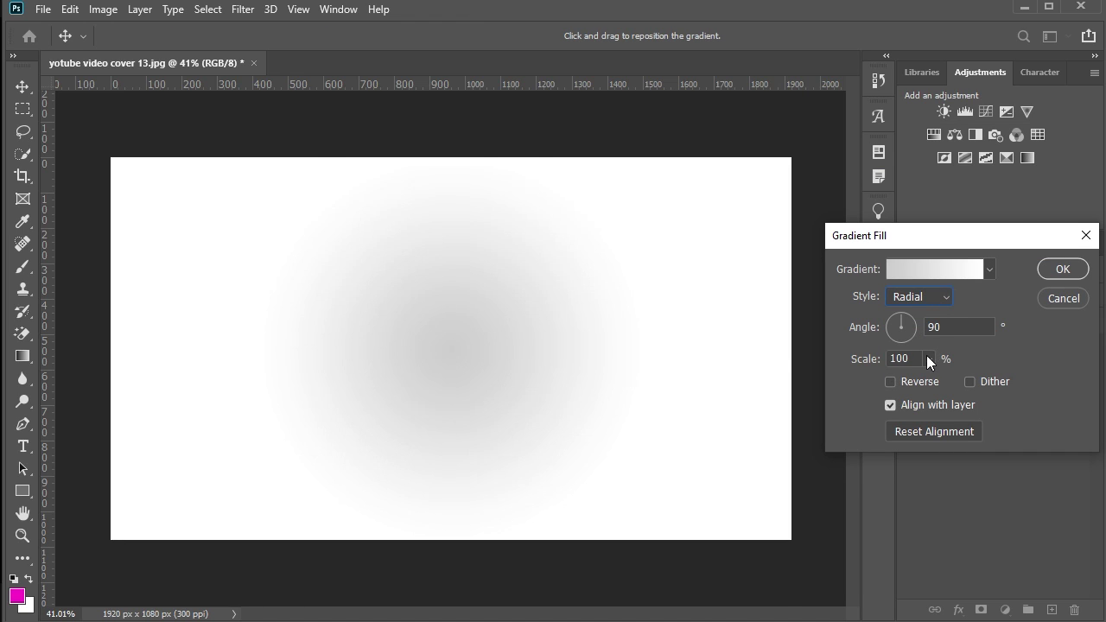
{"action": "left_click", "coordinate": [891, 382]}
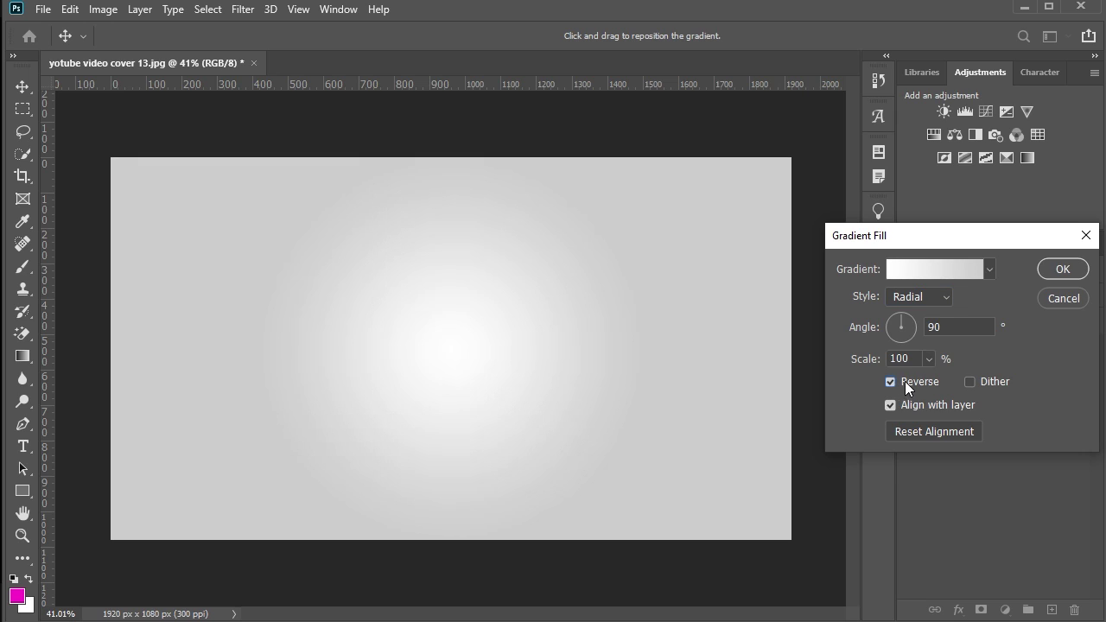
{"action": "left_click", "coordinate": [928, 359]}
{"action": "mouse_move", "coordinate": [933, 381]}
{"action": "left_mouse_down"}
{"action": "mouse_move", "coordinate": [950, 381]}
{"action": "mouse_move", "coordinate": [935, 378]}
{"action": "left_mouse_up"}
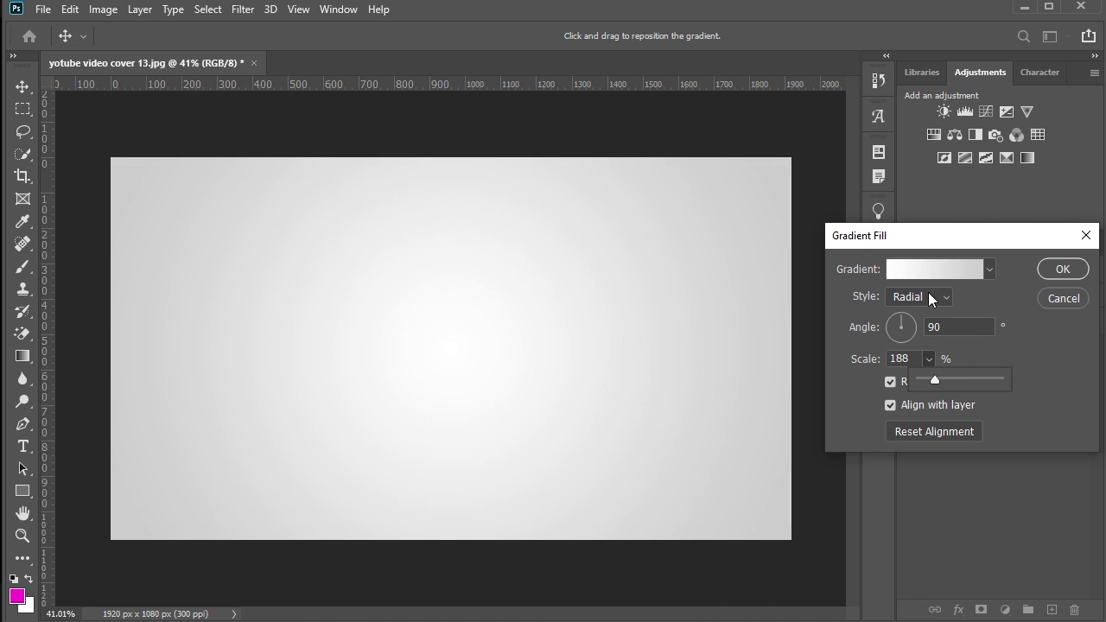
- Tint the gradient's end stop to very light grey f6f6f6
{"action": "left_click", "coordinate": [922, 267]}
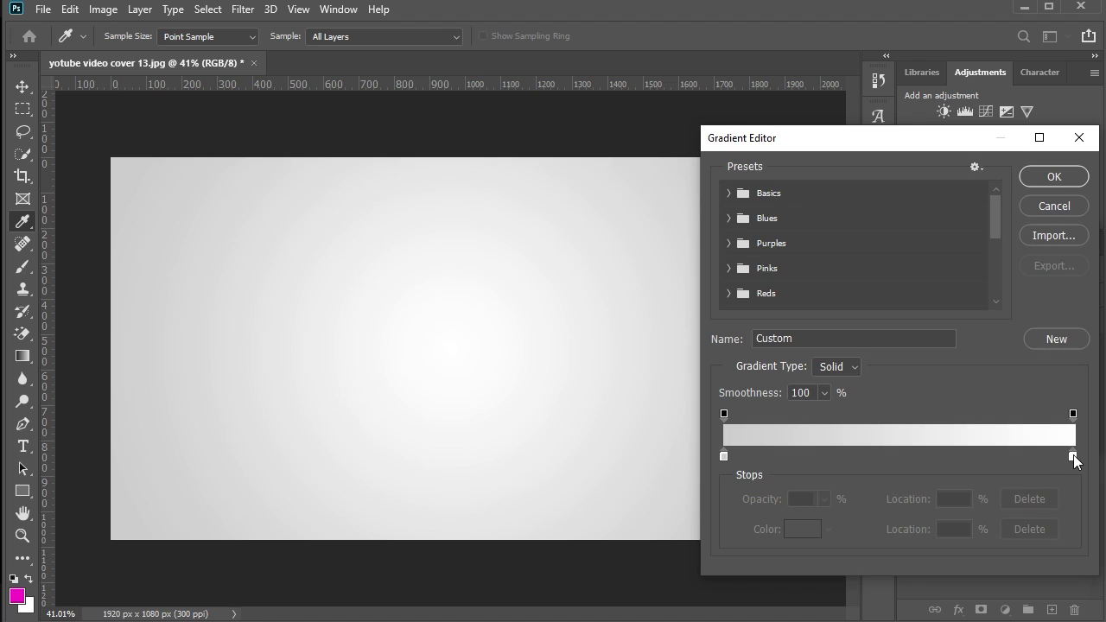
{"action": "left_click", "coordinate": [1073, 455]}
{"action": "left_click", "coordinate": [797, 527]}
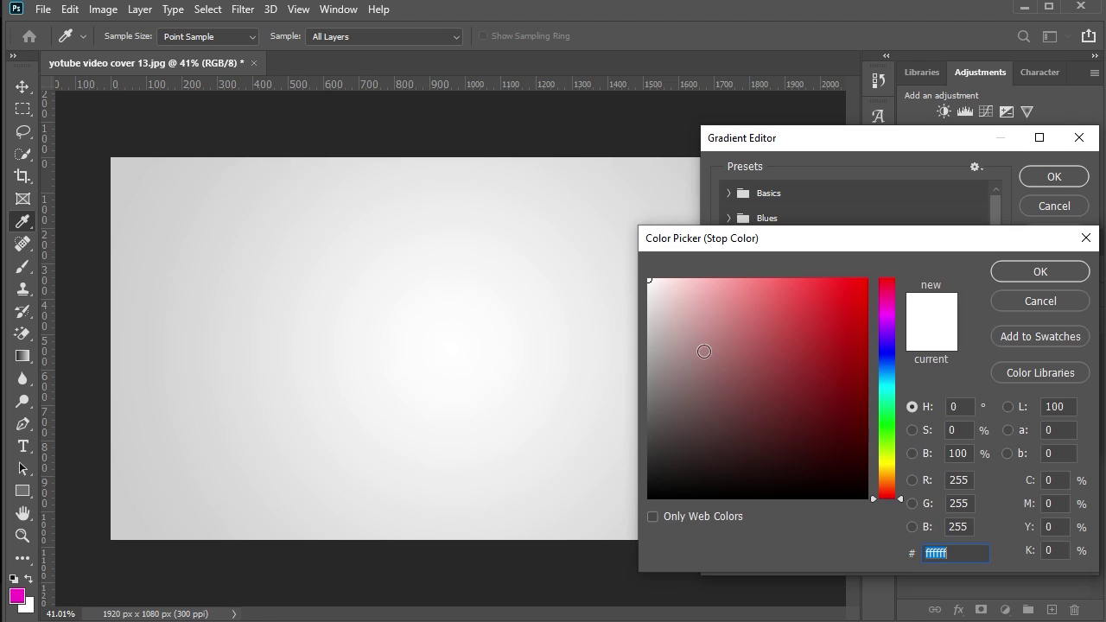
{"action": "left_click_drag", "start_coordinate": [649, 285], "coordinate": [639, 286]}
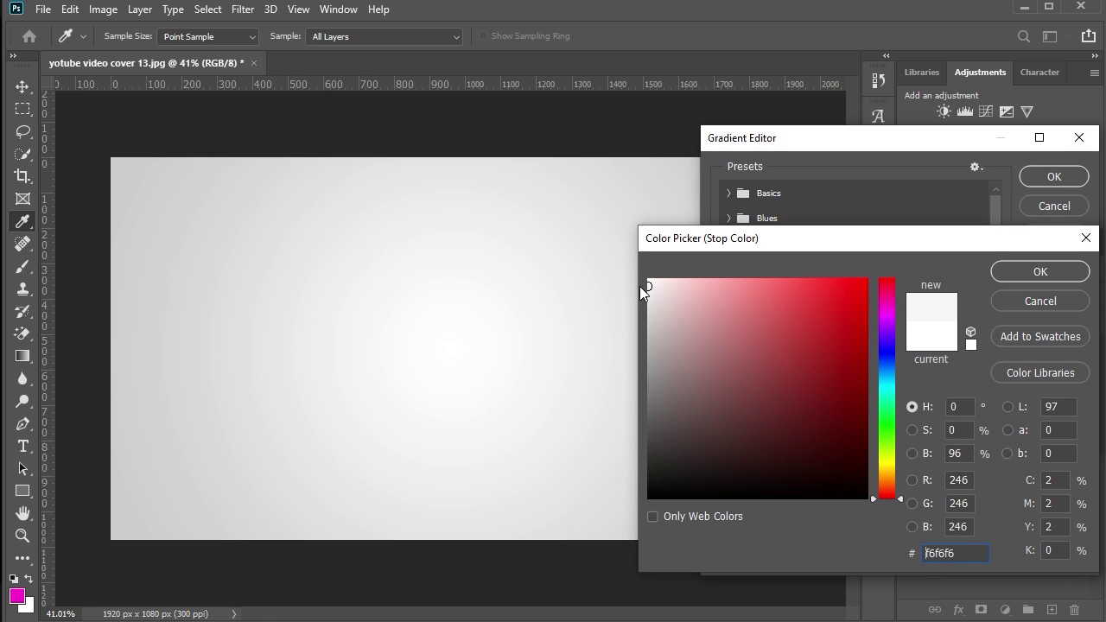
{"action": "left_click", "coordinate": [996, 276]}
- Set the gradient's starting stop to light grey dcdcdc
{"action": "left_click", "coordinate": [723, 455]}
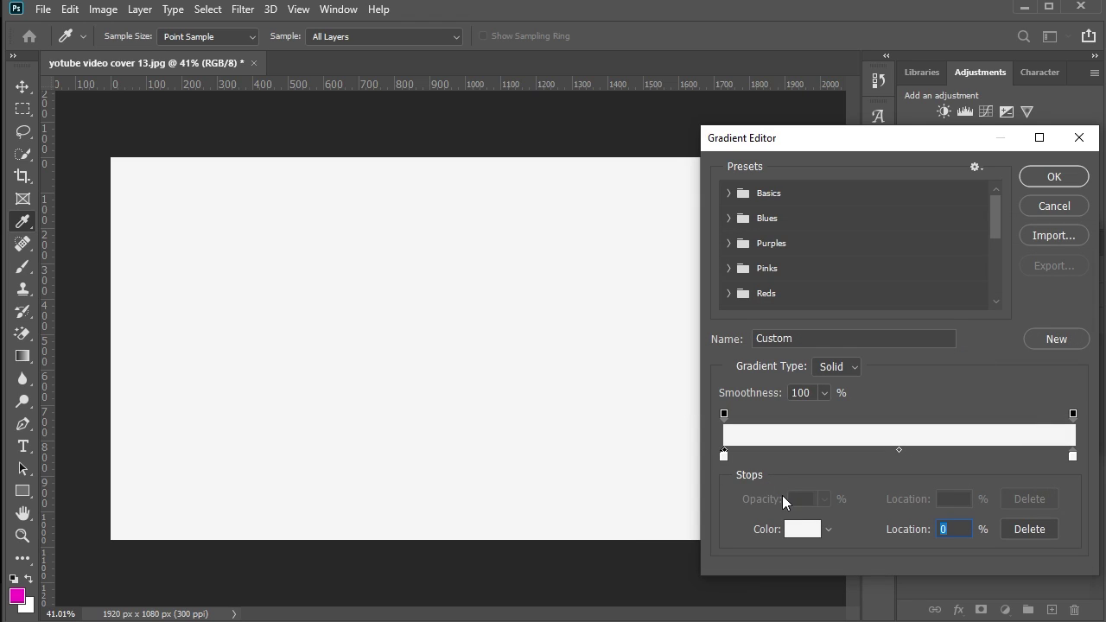
{"action": "left_click_drag", "start_coordinate": [722, 455], "coordinate": [712, 489]}
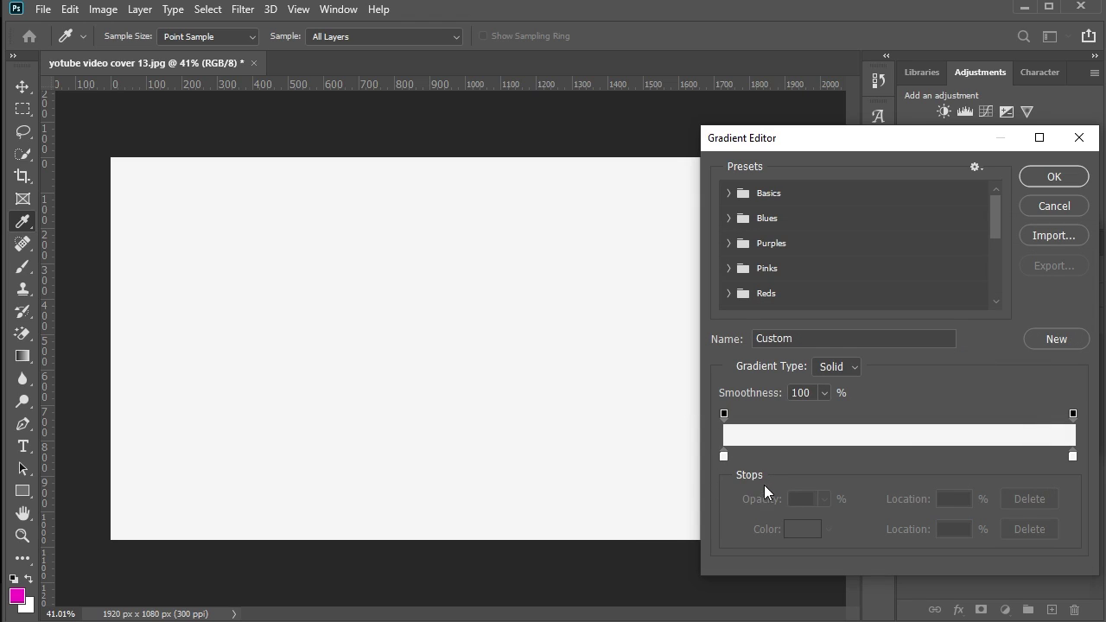
{"action": "left_click", "coordinate": [727, 456]}
{"action": "left_click", "coordinate": [801, 536]}
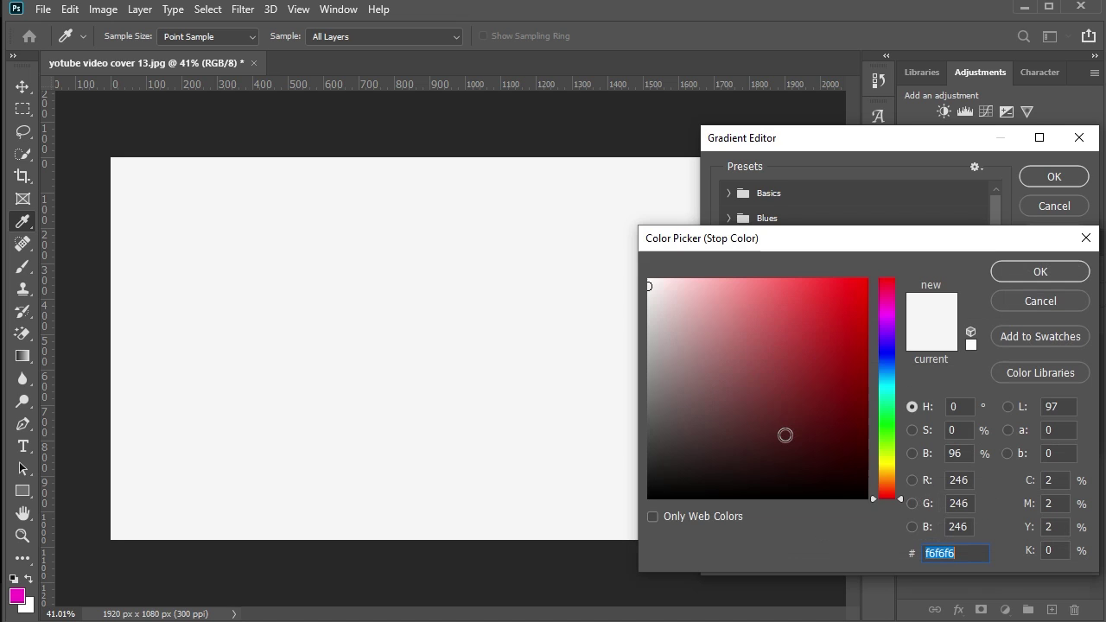
{"action": "left_click_drag", "start_coordinate": [662, 306], "coordinate": [642, 309]}
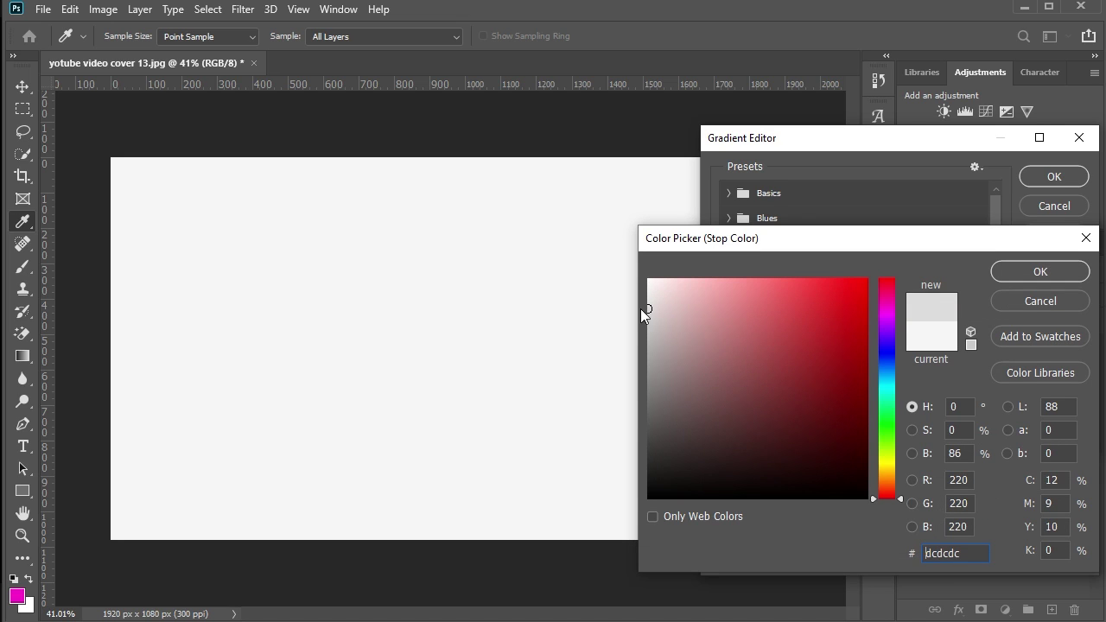
{"action": "left_click_drag", "start_coordinate": [641, 310], "coordinate": [646, 305]}
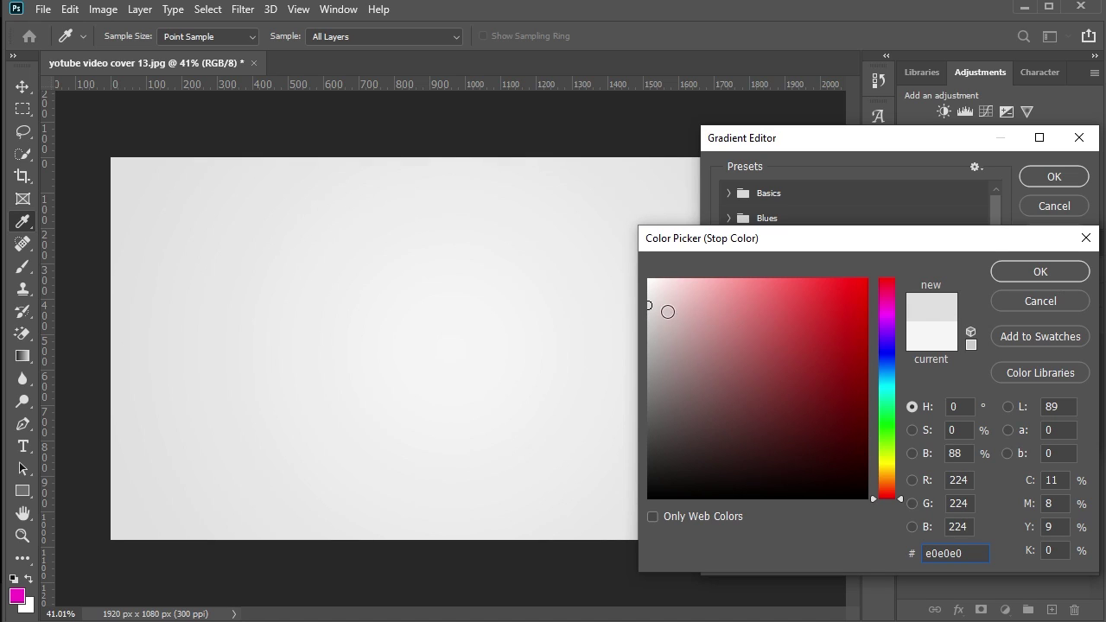
{"action": "left_click_drag", "start_coordinate": [651, 305], "coordinate": [666, 308]}
{"action": "left_click", "coordinate": [1013, 276]}
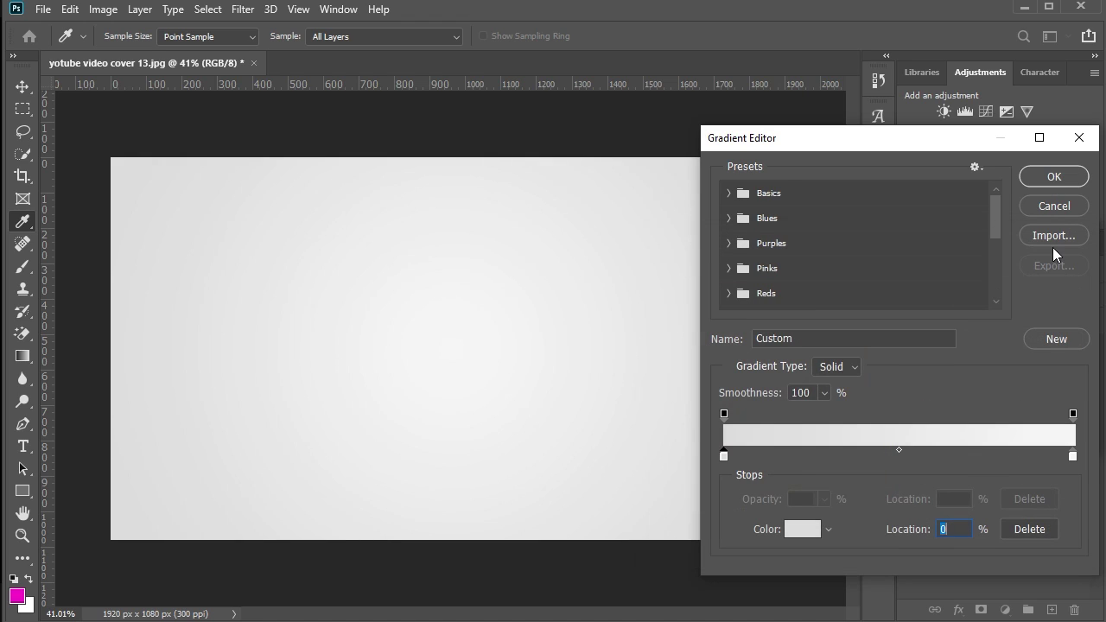
- Return the end stop to pure white ffffff and apply the radial gradient fill
{"action": "left_click", "coordinate": [1072, 457]}
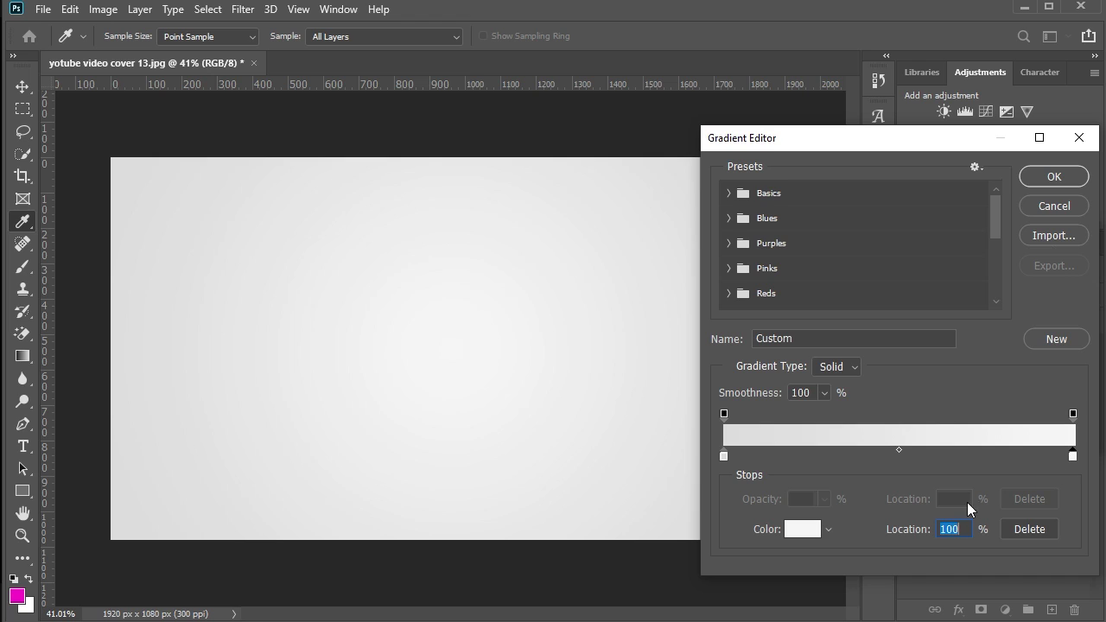
{"action": "left_click", "coordinate": [803, 528]}
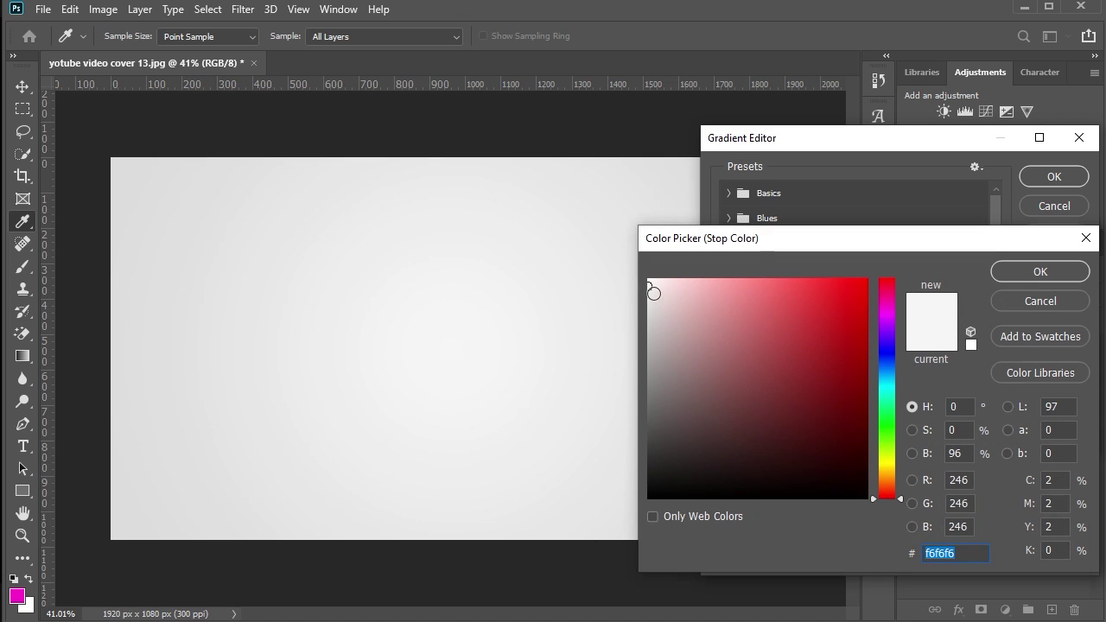
{"action": "left_click_drag", "start_coordinate": [654, 293], "coordinate": [645, 265]}
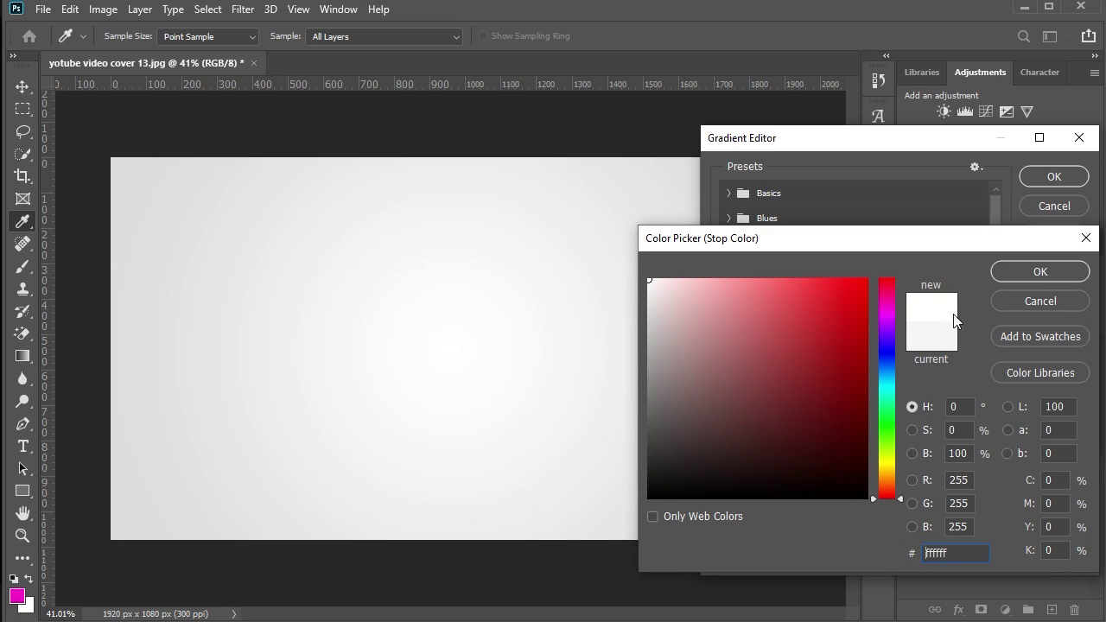
{"action": "left_click", "coordinate": [998, 279]}
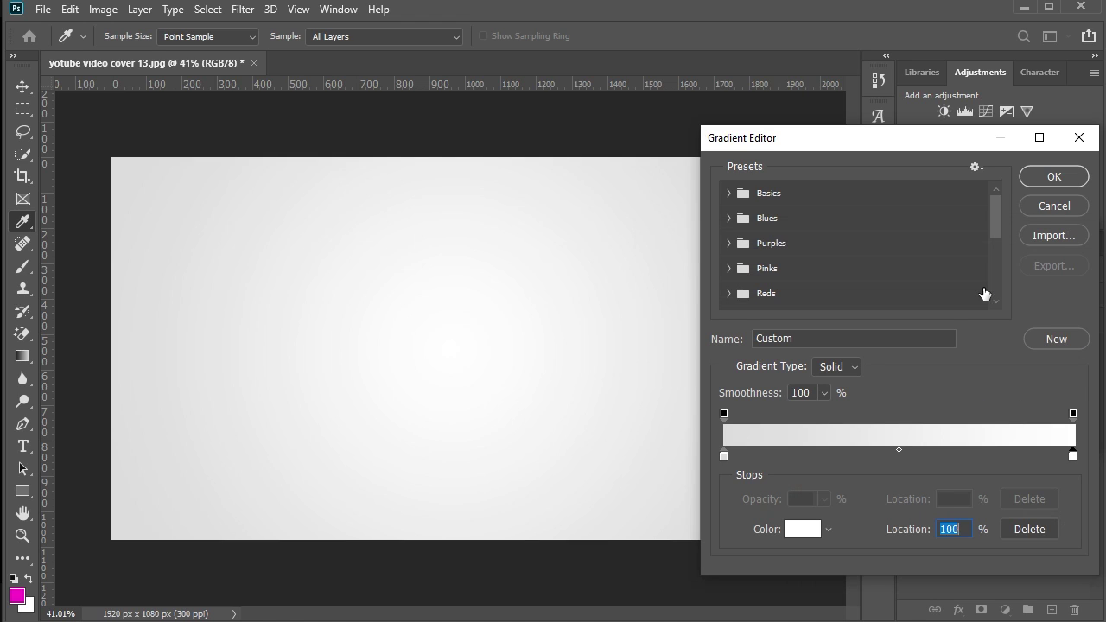
{"action": "left_click", "coordinate": [1054, 178]}
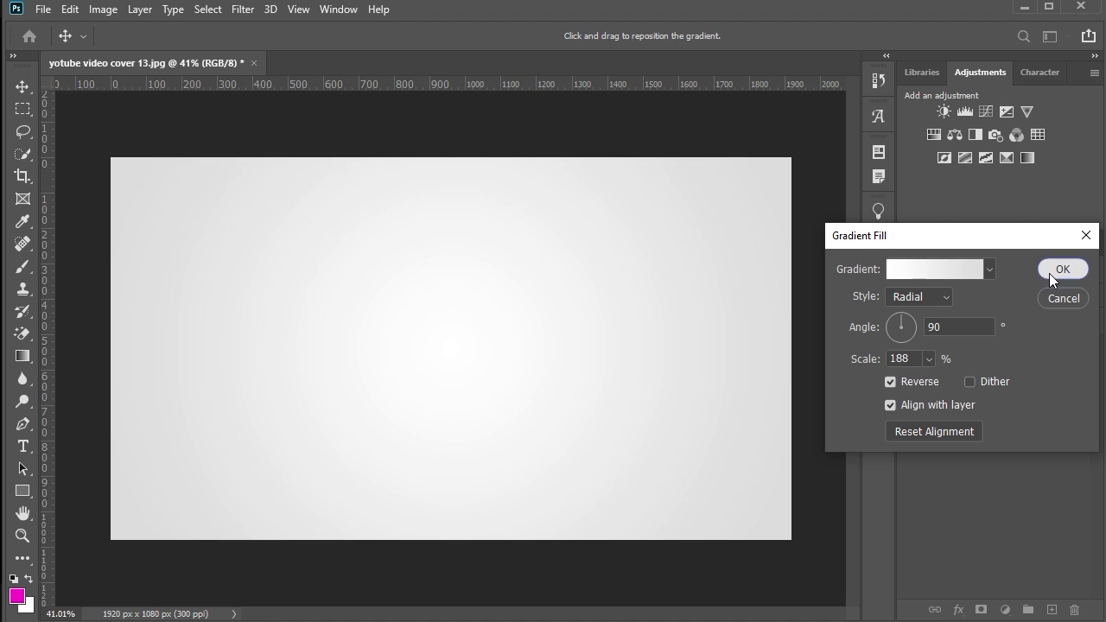
{"action": "left_click", "coordinate": [1049, 272]}
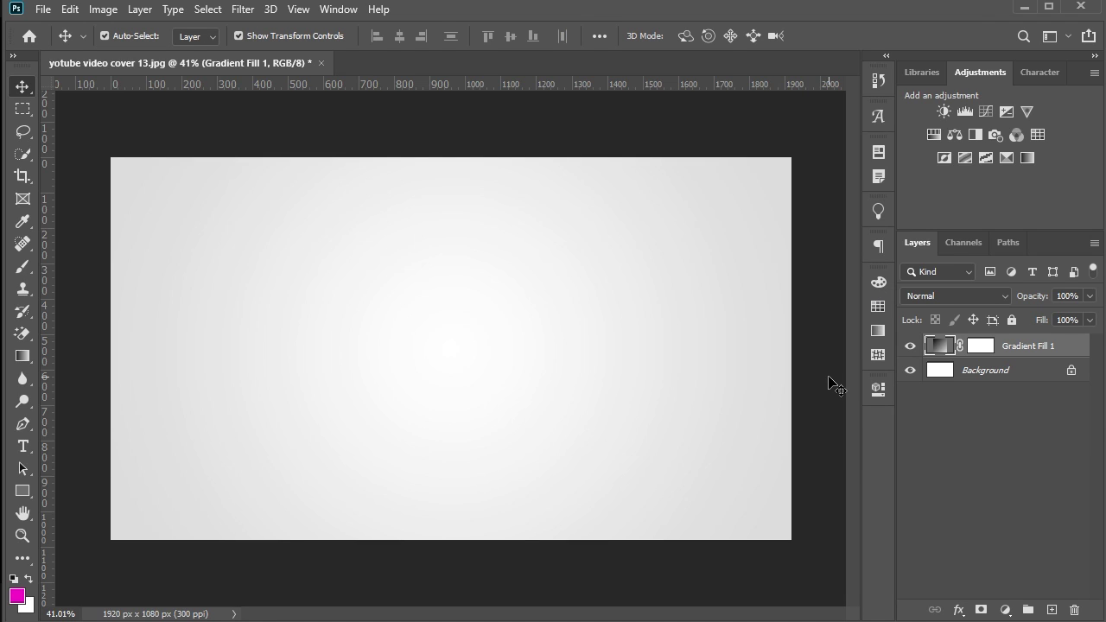
- Add a 'g' text layer at the canvas centre
{"action": "left_click", "coordinate": [828, 375]}
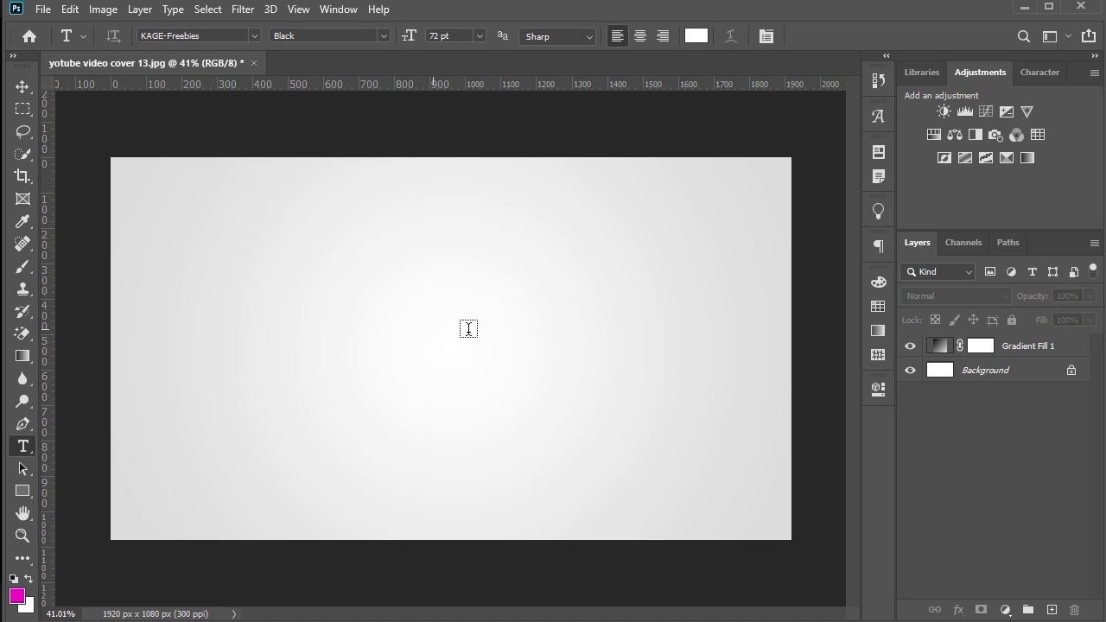
{"action": "left_click", "coordinate": [529, 332]}
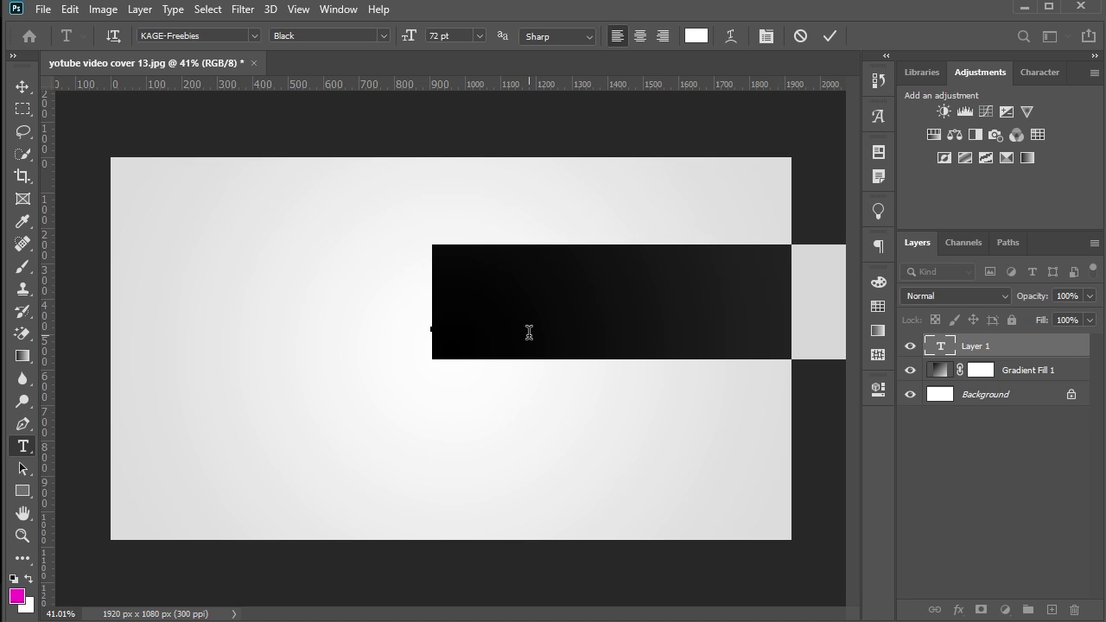
{"action": "type", "text": "L"}
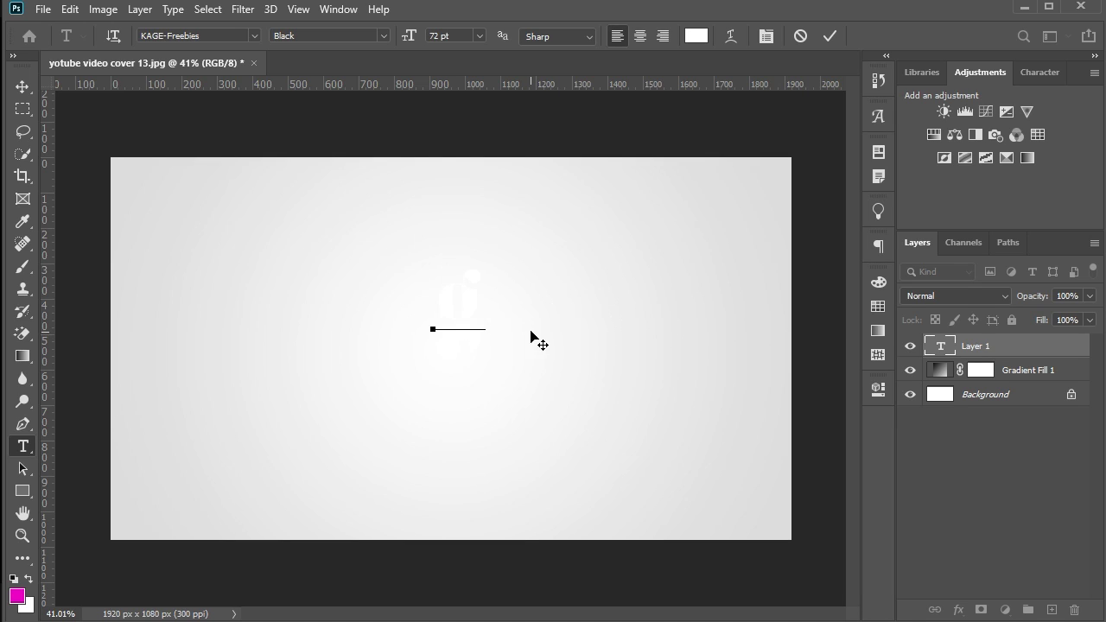
{"action": "left_click", "coordinate": [22, 86]}
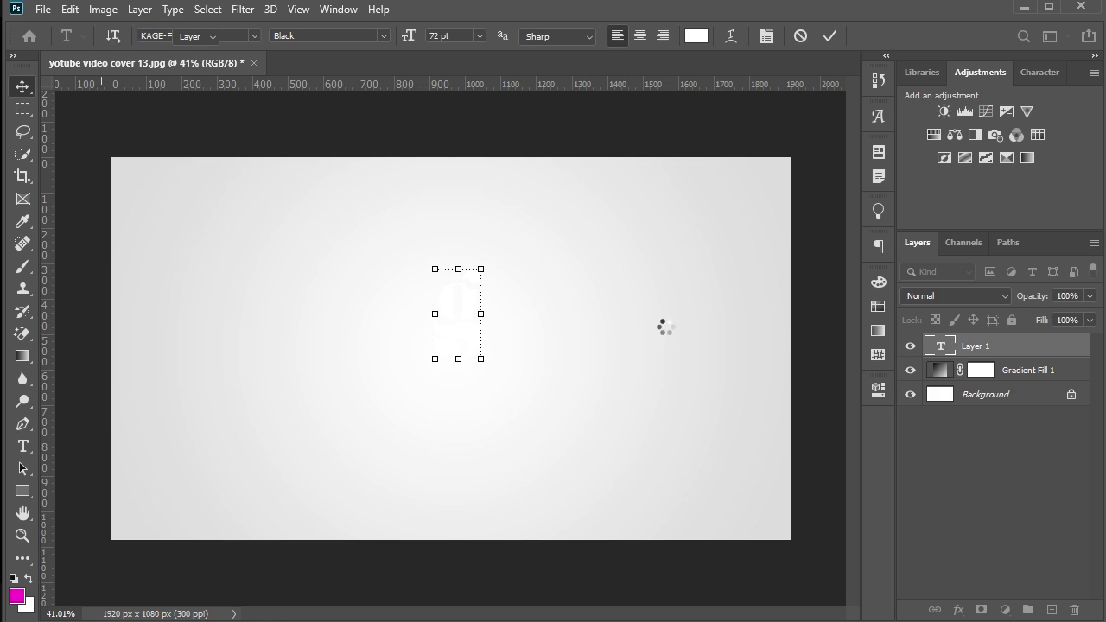
- Colour the text starting from ff0000 and adjust the hue to bright yellow
{"action": "left_click", "coordinate": [1032, 73]}
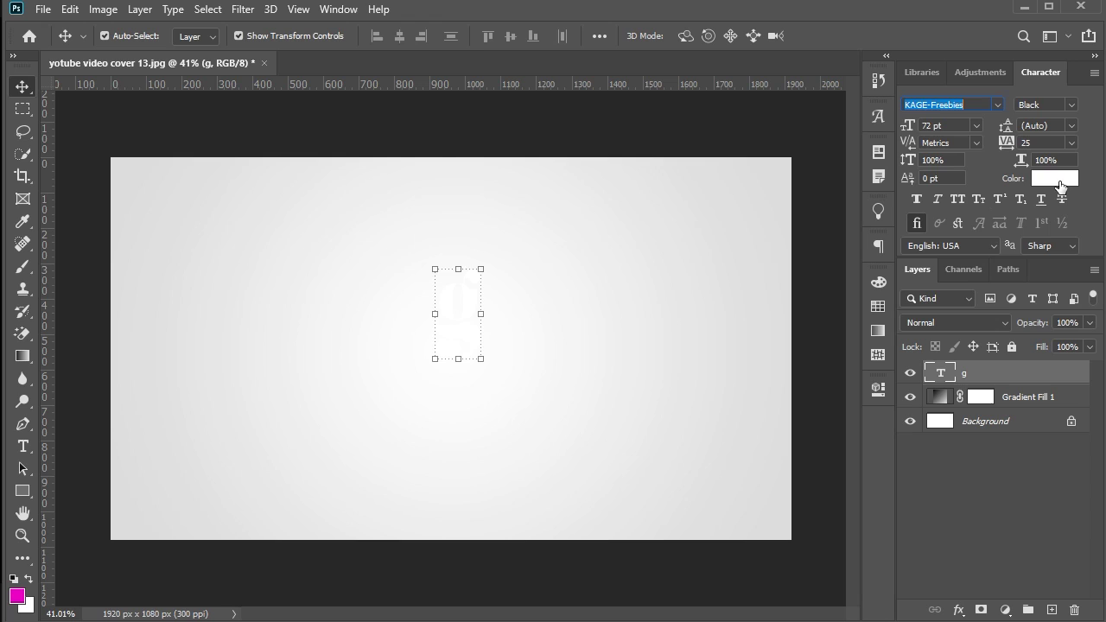
{"action": "left_click", "coordinate": [1061, 185]}
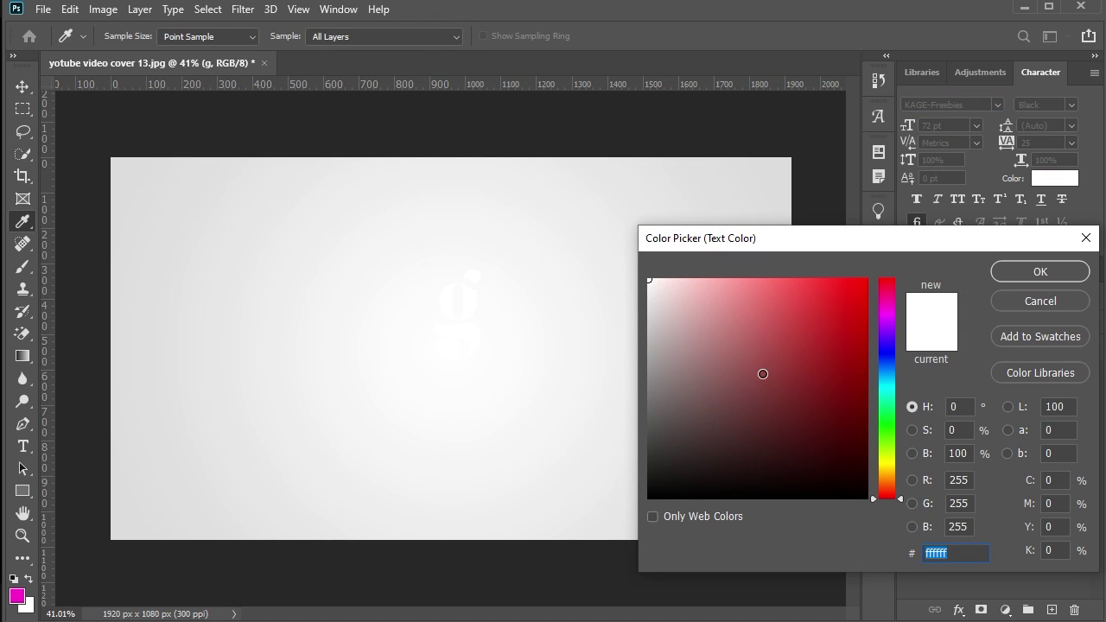
{"action": "type", "text": "ff0000"}
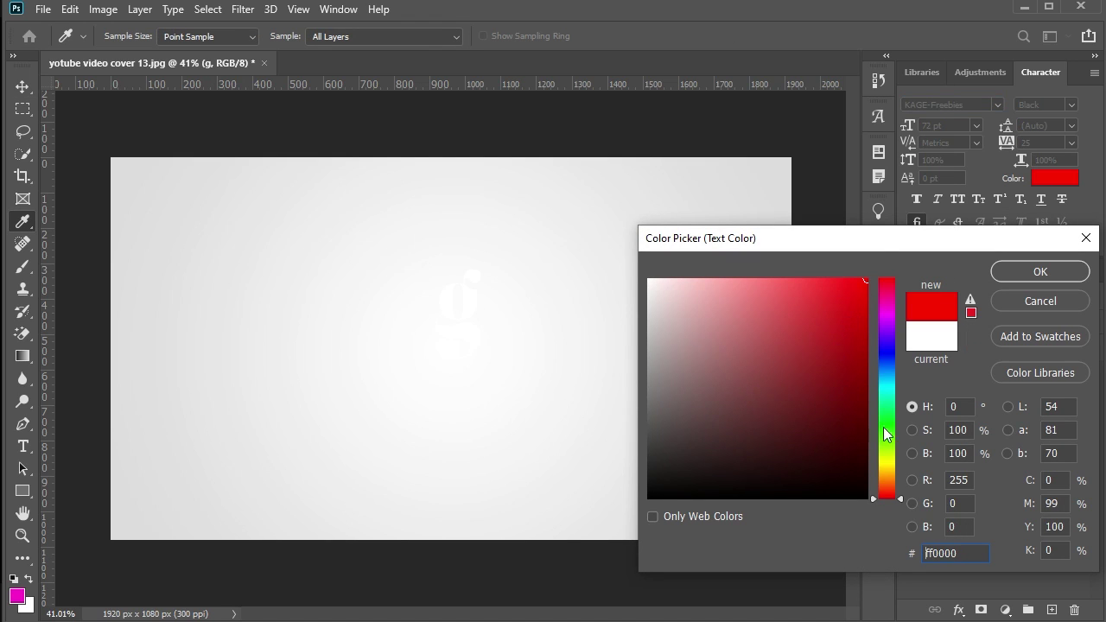
{"action": "left_click_drag", "start_coordinate": [885, 460], "coordinate": [884, 464]}
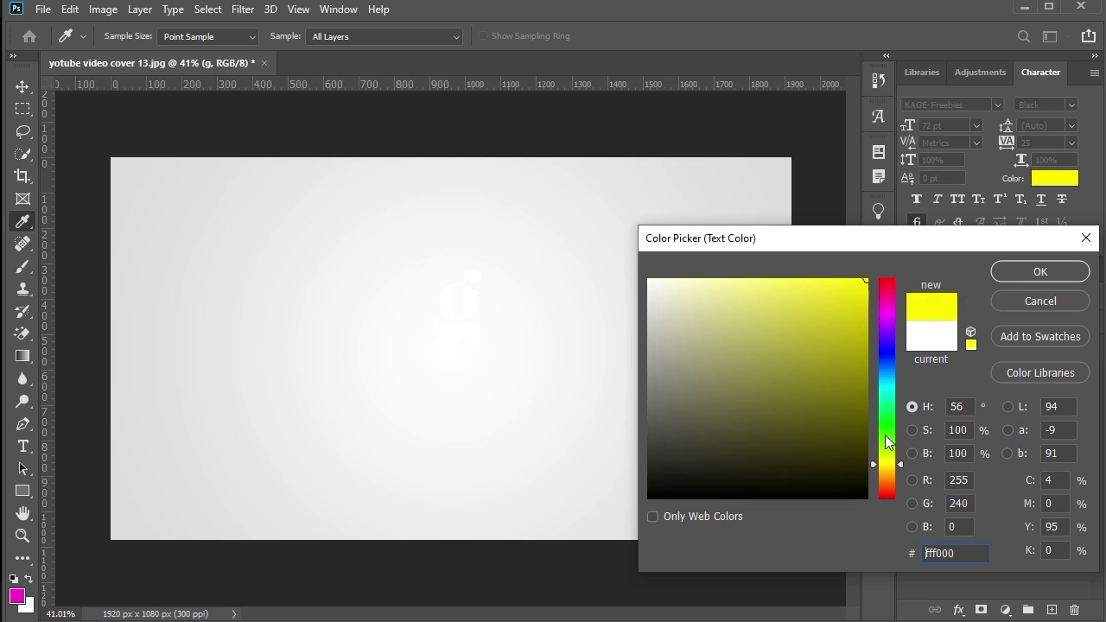
{"action": "left_click_drag", "start_coordinate": [884, 435], "coordinate": [886, 462]}
- Scale the yellow g to about 251 pt and centre it over the gradient background
{"action": "left_click", "coordinate": [1003, 271]}
{"action": "key", "text": "v"}
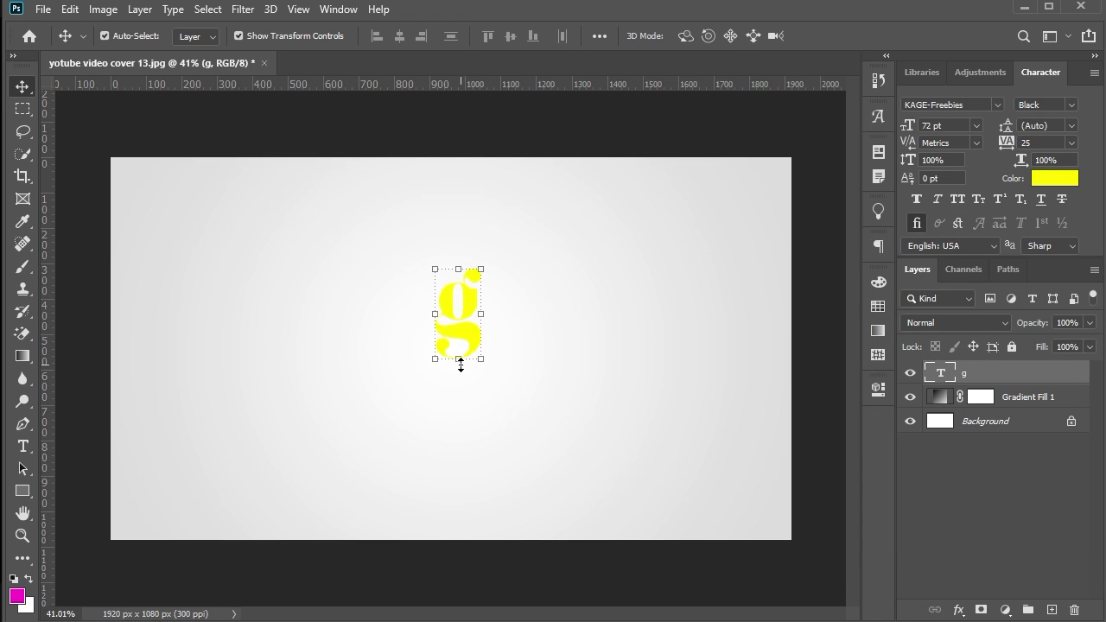
{"action": "left_click_drag", "start_coordinate": [460, 364], "coordinate": [466, 511]}
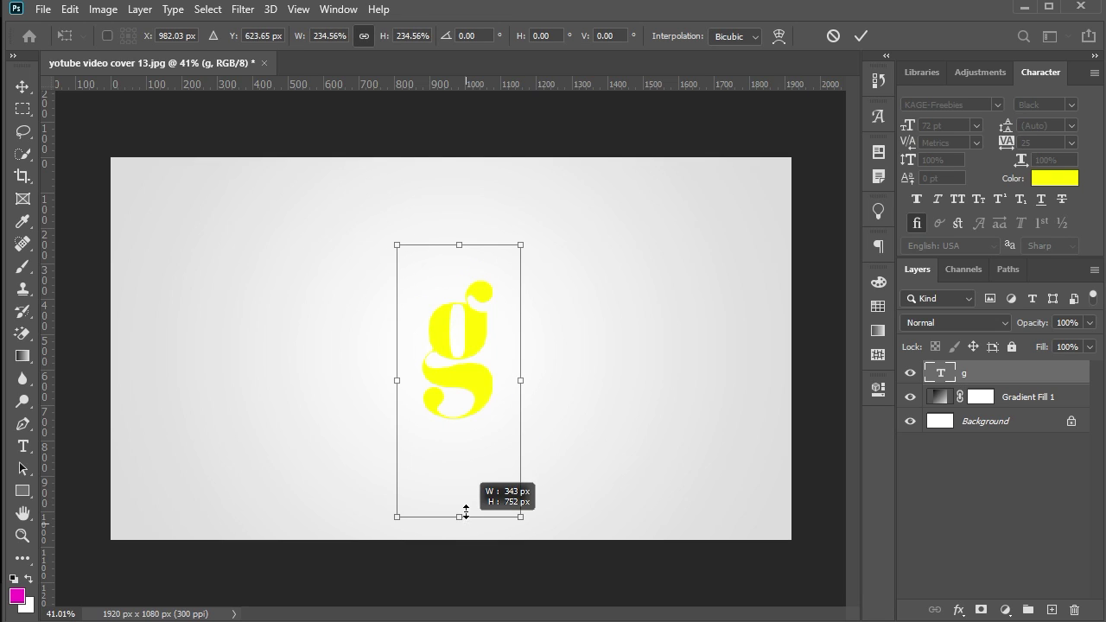
{"action": "left_click_drag", "start_coordinate": [464, 242], "coordinate": [483, 122]}
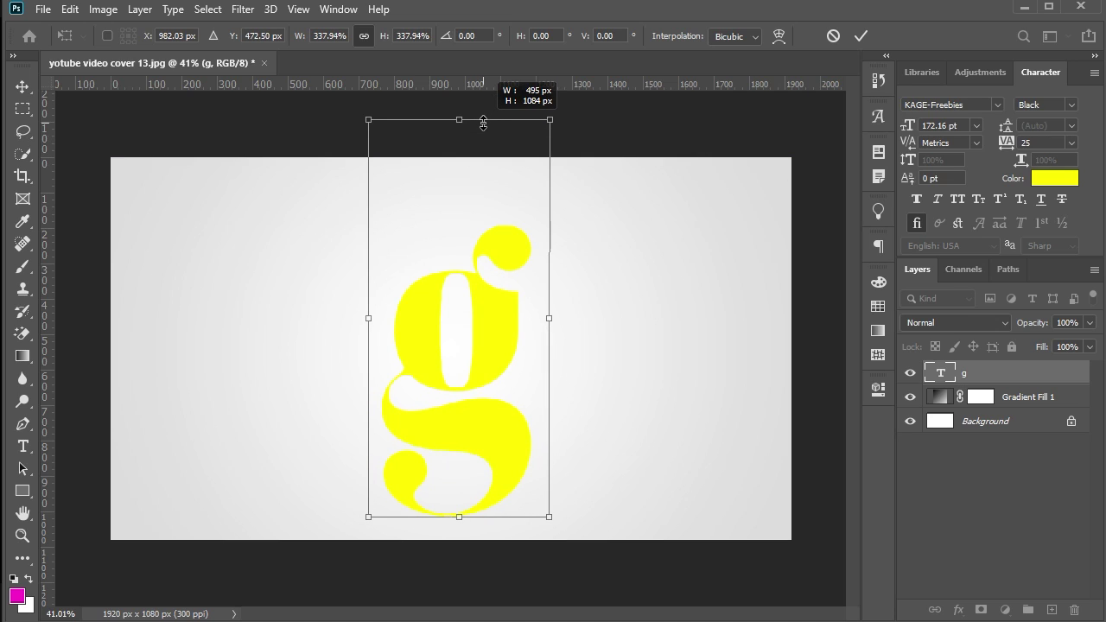
{"action": "left_click", "coordinate": [23, 86]}
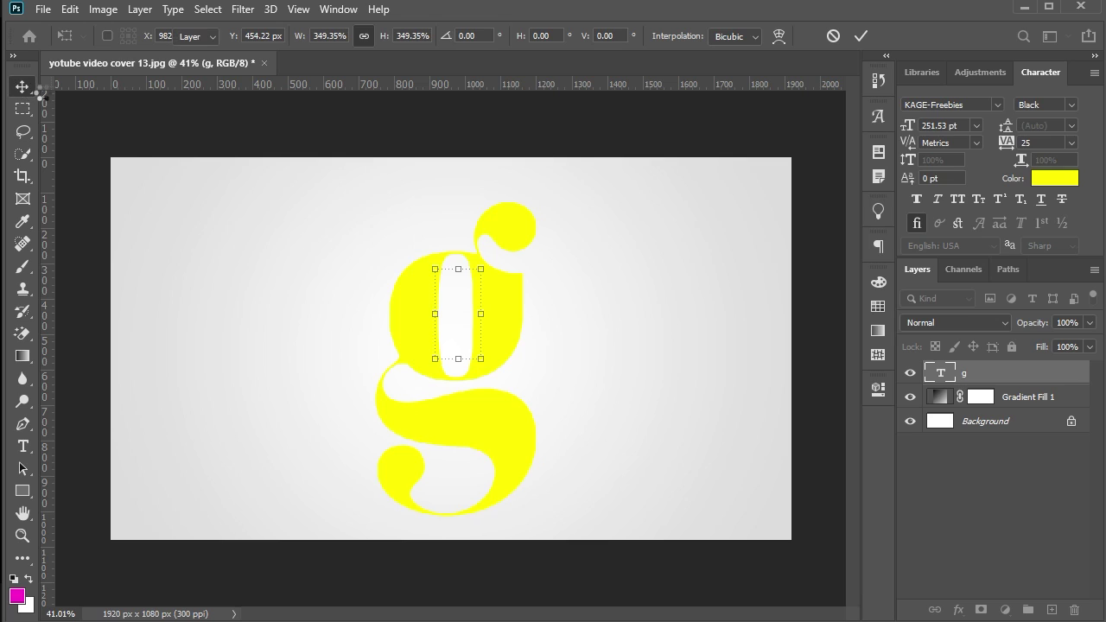
{"action": "left_click_drag", "start_coordinate": [493, 317], "coordinate": [490, 321]}
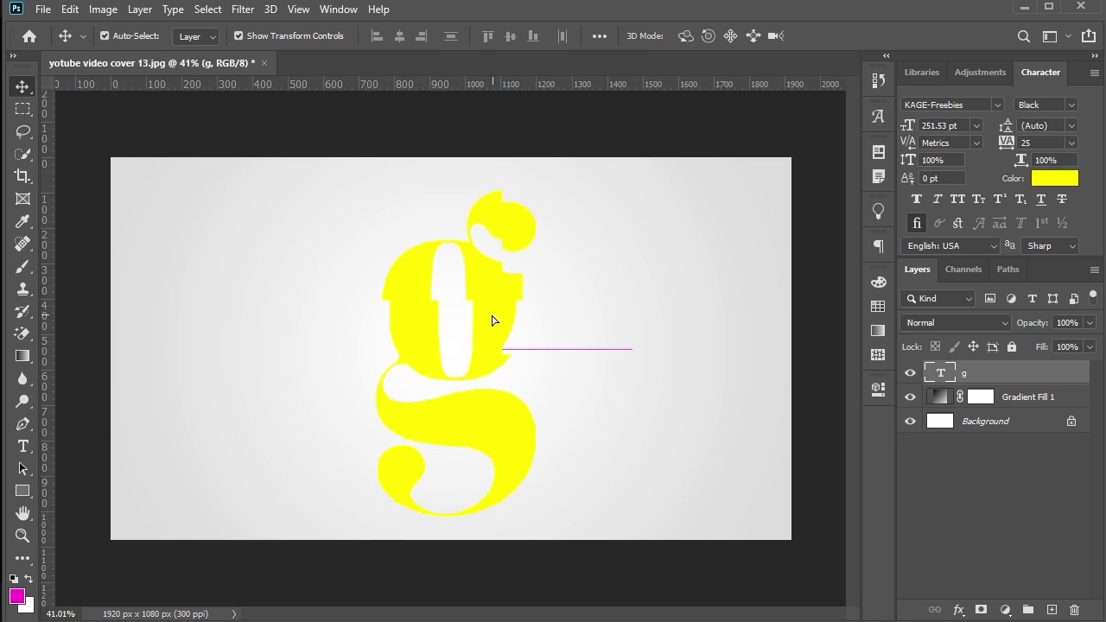
{"action": "left_click", "coordinate": [488, 603]}
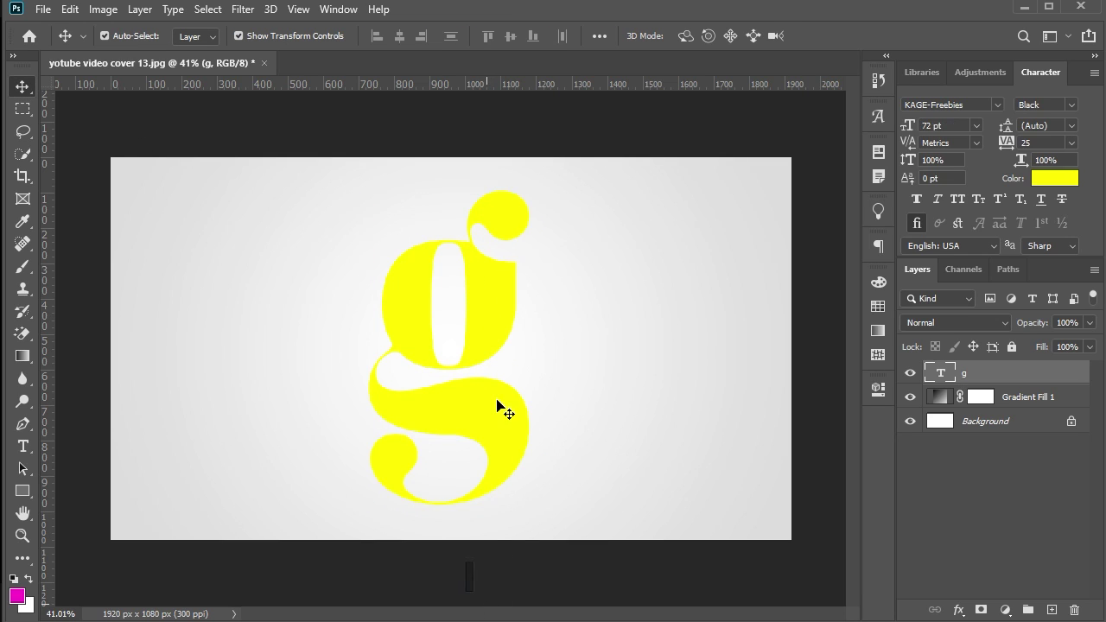
{"action": "left_click_drag", "start_coordinate": [499, 405], "coordinate": [494, 403]}
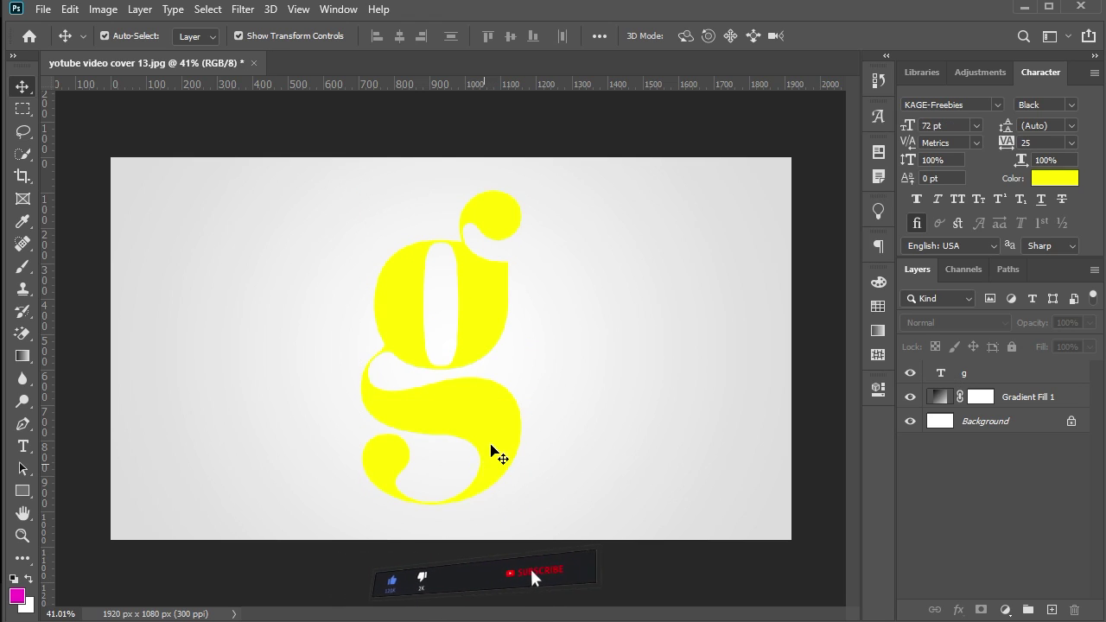
{"action": "left_click", "coordinate": [714, 286]}
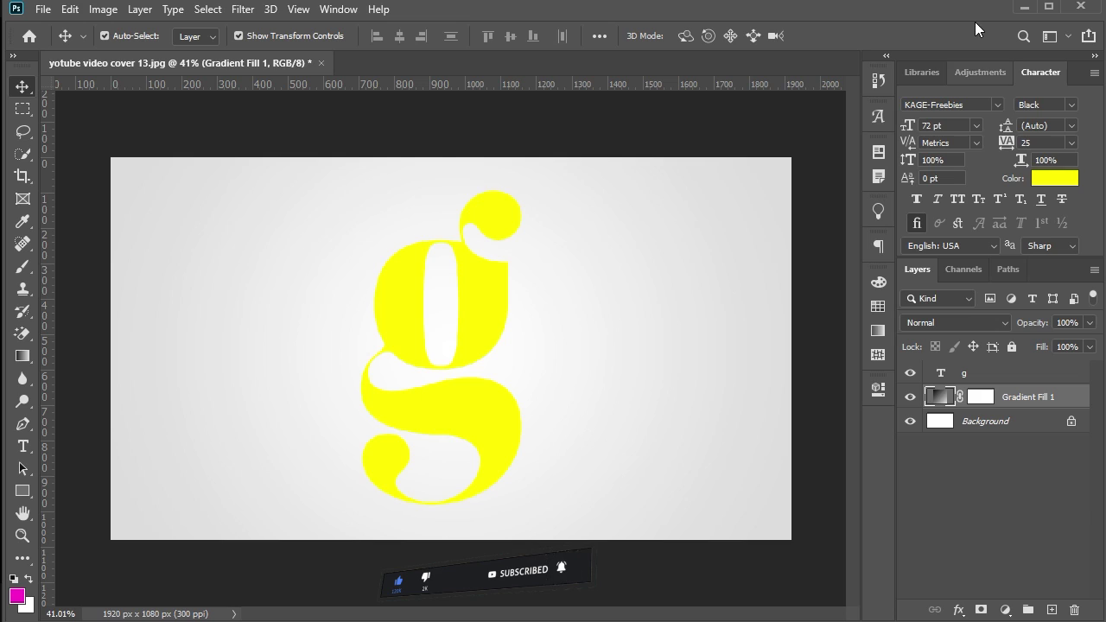
- Recolour the g green 2e8304 from the foreground swatch, then bring up pngegg.png
{"action": "left_click", "coordinate": [994, 372]}
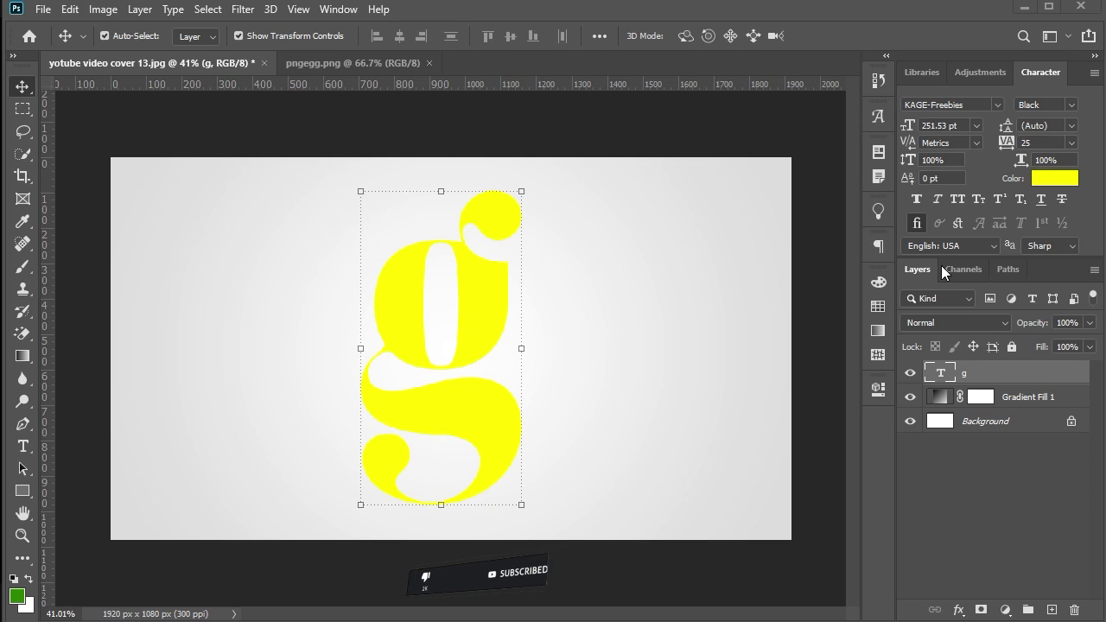
{"action": "left_click", "coordinate": [1054, 178]}
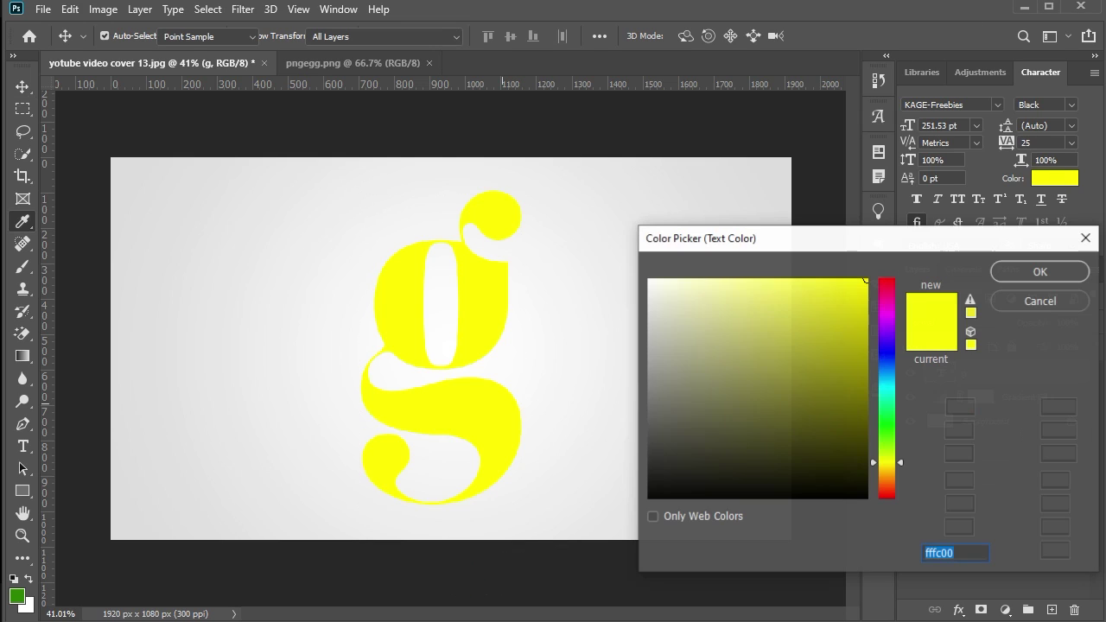
{"action": "left_click", "coordinate": [17, 594]}
{"action": "left_click", "coordinate": [1005, 270]}
{"action": "key", "text": "v"}
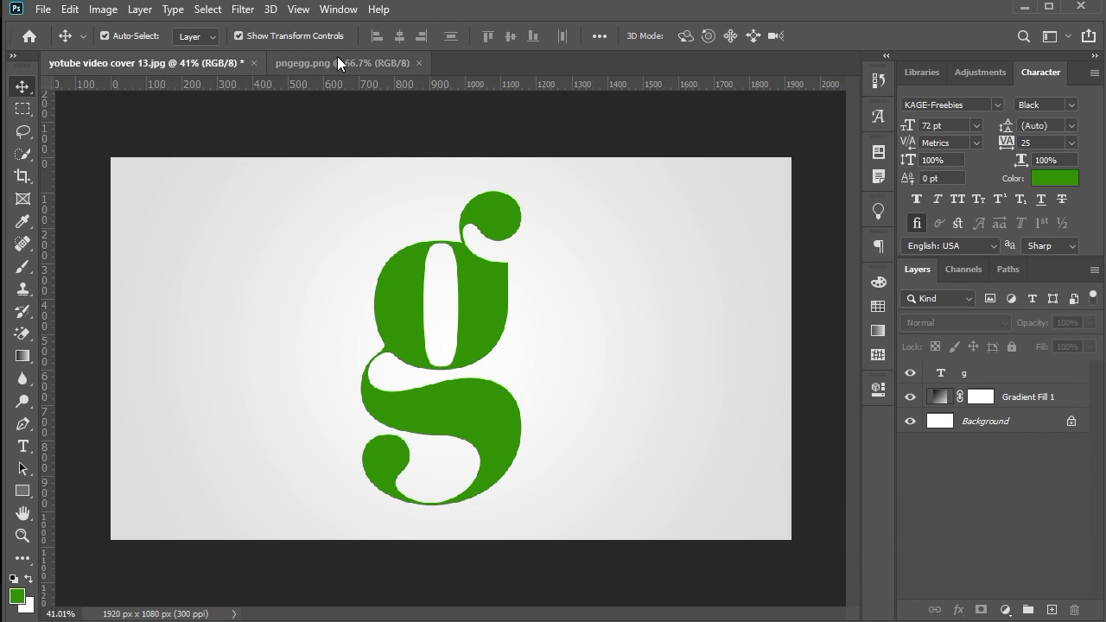
{"action": "left_click", "coordinate": [337, 62]}
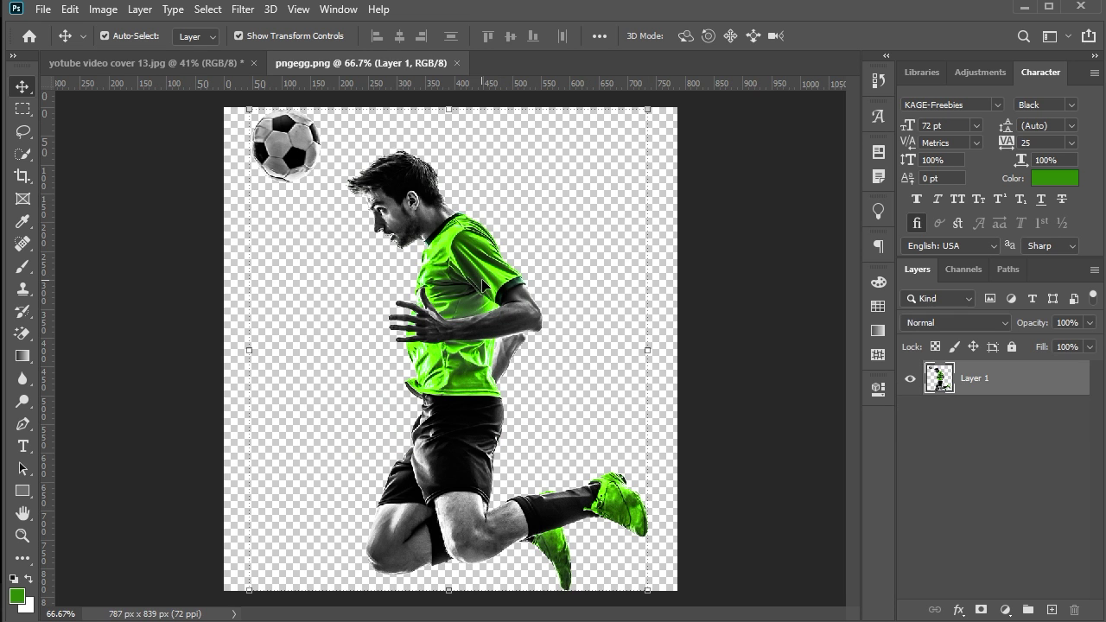
- Bring the footballer into the cover, place it over the g and enlarge it
{"action": "mouse_move", "coordinate": [480, 286]}
{"action": "left_mouse_down"}
{"action": "mouse_move", "coordinate": [235, 82]}
{"action": "mouse_move", "coordinate": [467, 313]}
{"action": "left_mouse_up"}
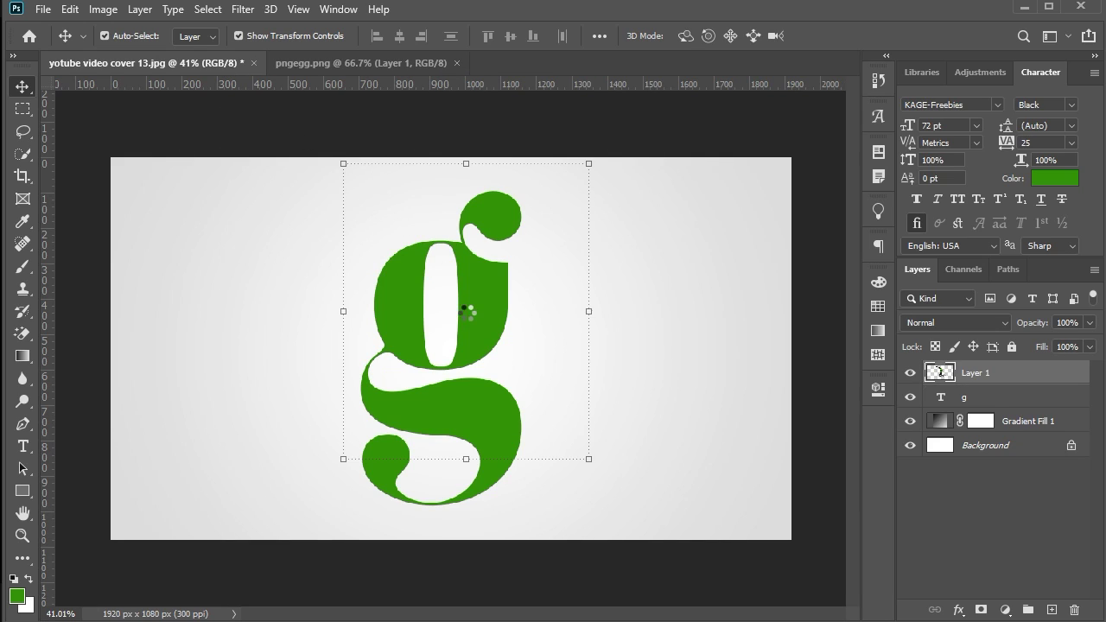
{"action": "left_click_drag", "start_coordinate": [475, 262], "coordinate": [448, 284]}
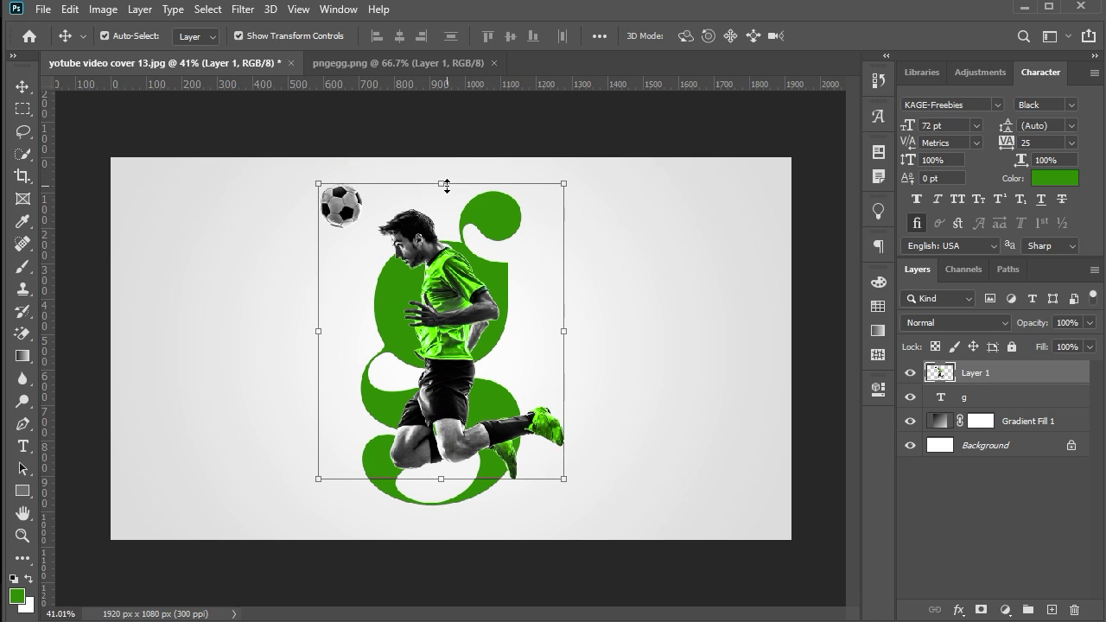
{"action": "left_click_drag", "start_coordinate": [447, 184], "coordinate": [442, 173]}
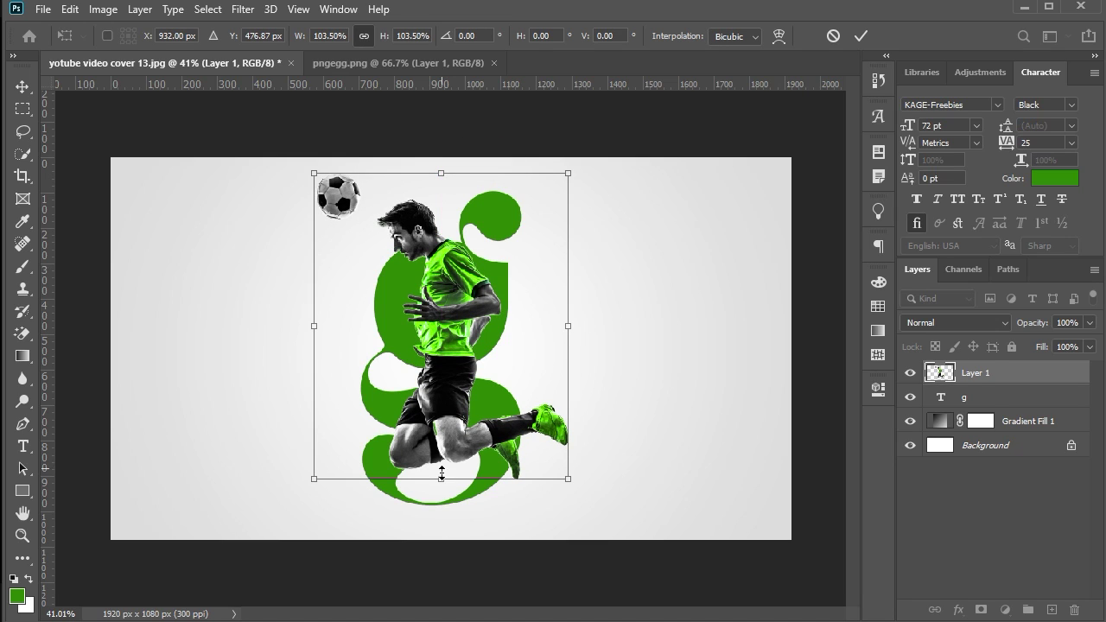
{"action": "left_click_drag", "start_coordinate": [443, 481], "coordinate": [442, 489]}
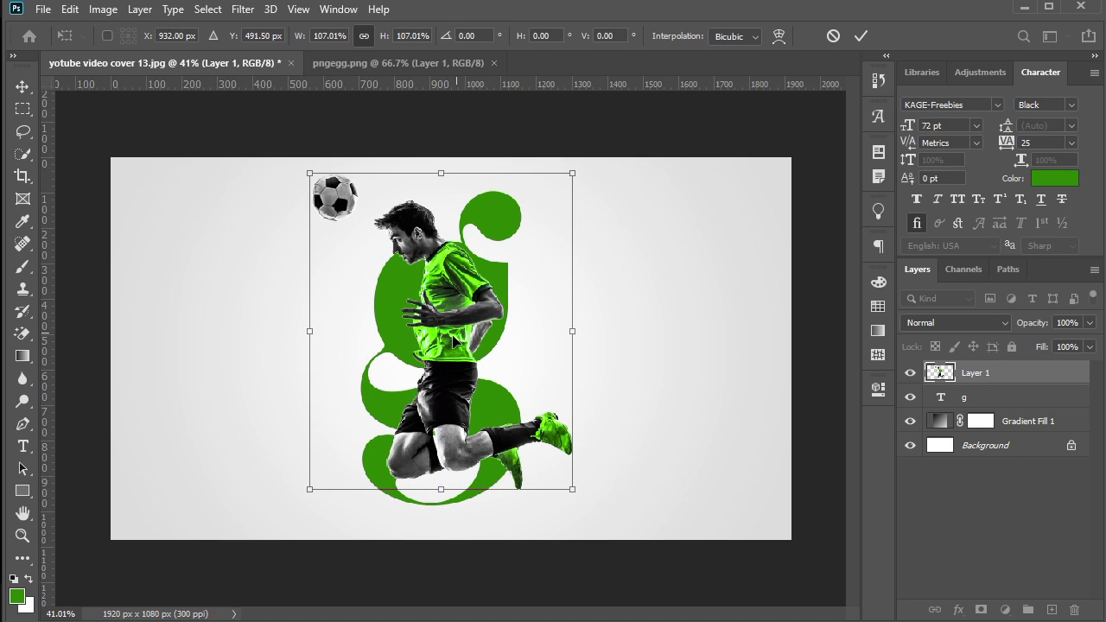
{"action": "left_click_drag", "start_coordinate": [460, 337], "coordinate": [448, 344]}
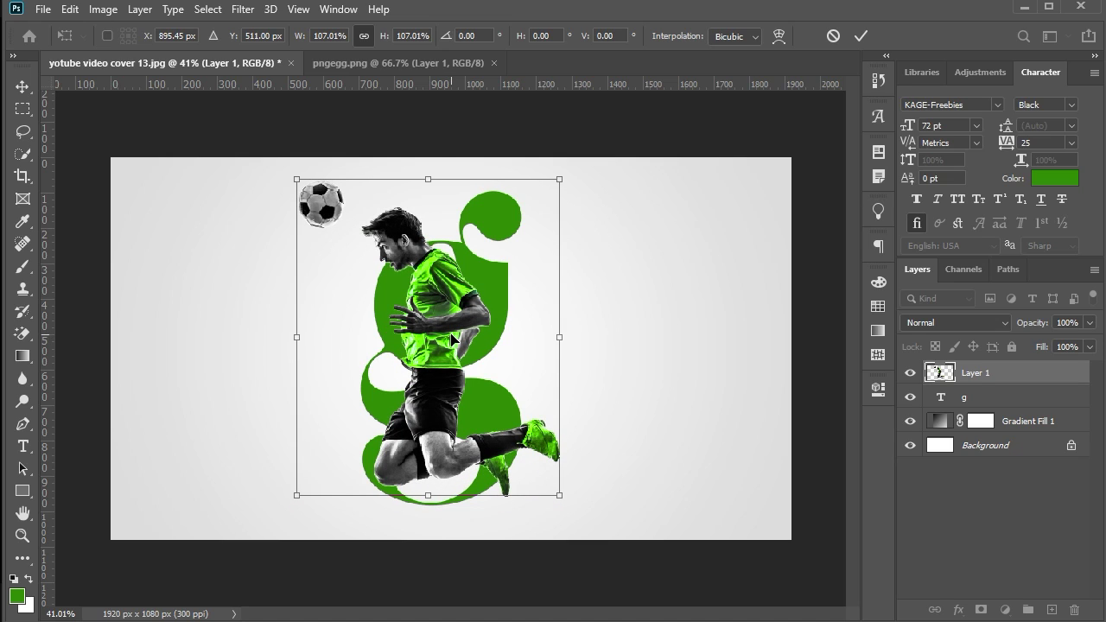
- Nudge the player photo up and left, then commit it at 107% scale
{"action": "left_click_drag", "start_coordinate": [451, 338], "coordinate": [452, 336]}
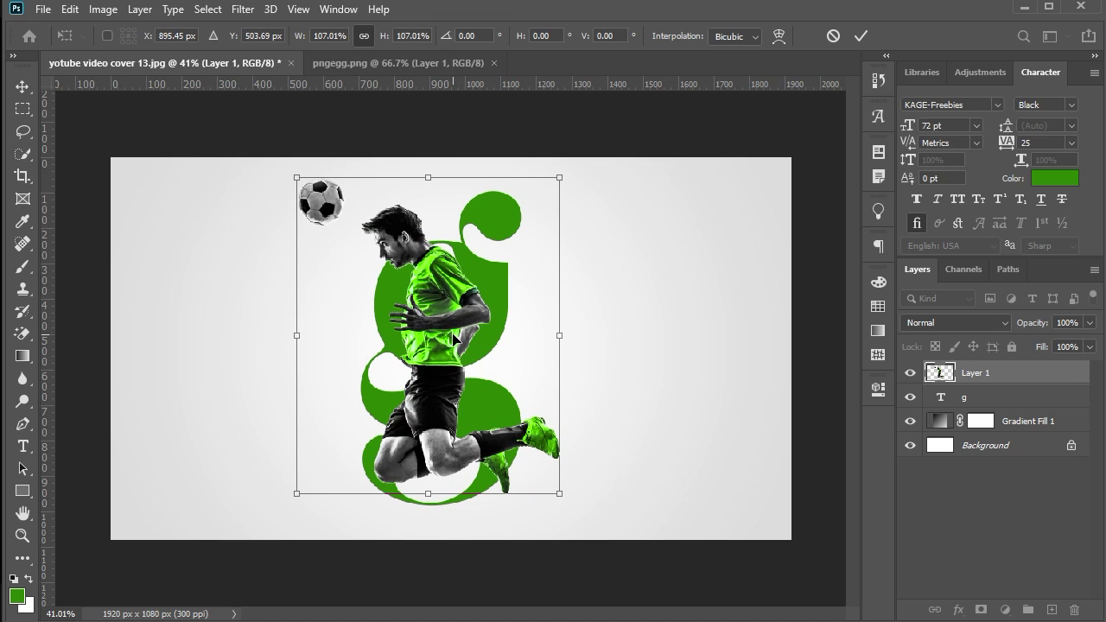
{"action": "key", "text": "Left"}
{"action": "key", "text": "Left"}
{"action": "key", "text": "Left"}
{"action": "key", "text": "Left"}
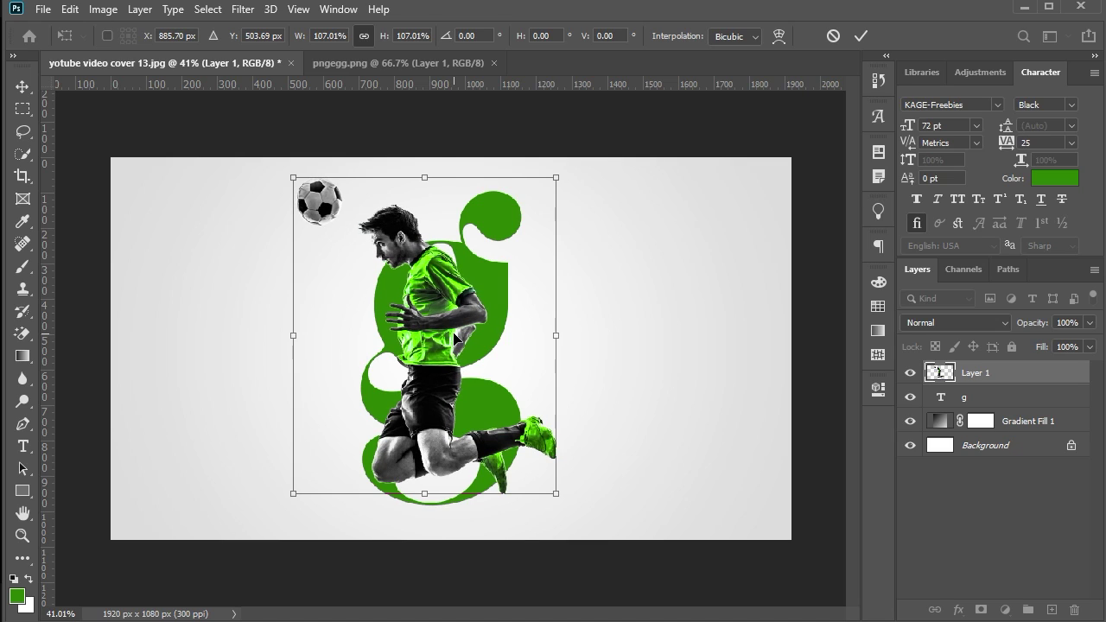
{"action": "key", "text": "Left"}
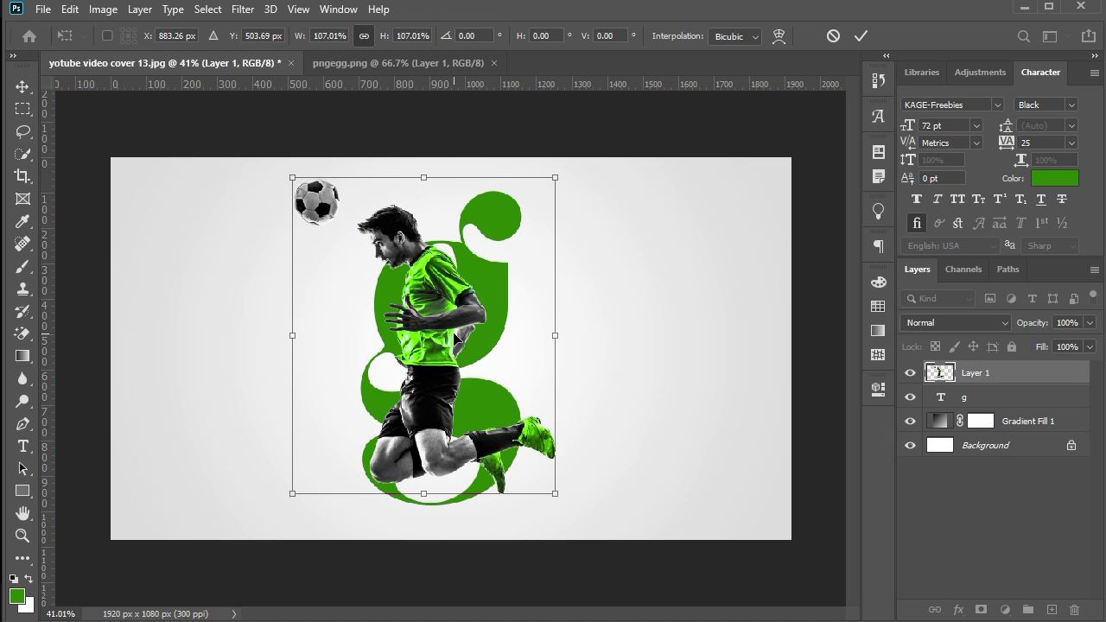
{"action": "key", "text": "Left"}
{"action": "key", "text": "Left"}
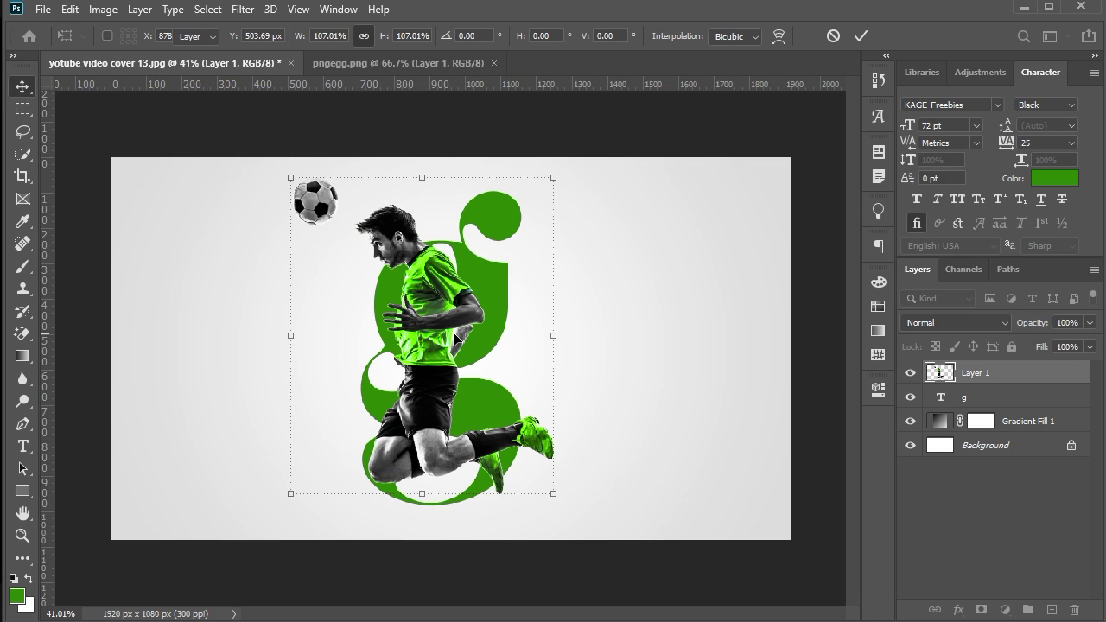
{"action": "key", "text": "Return"}
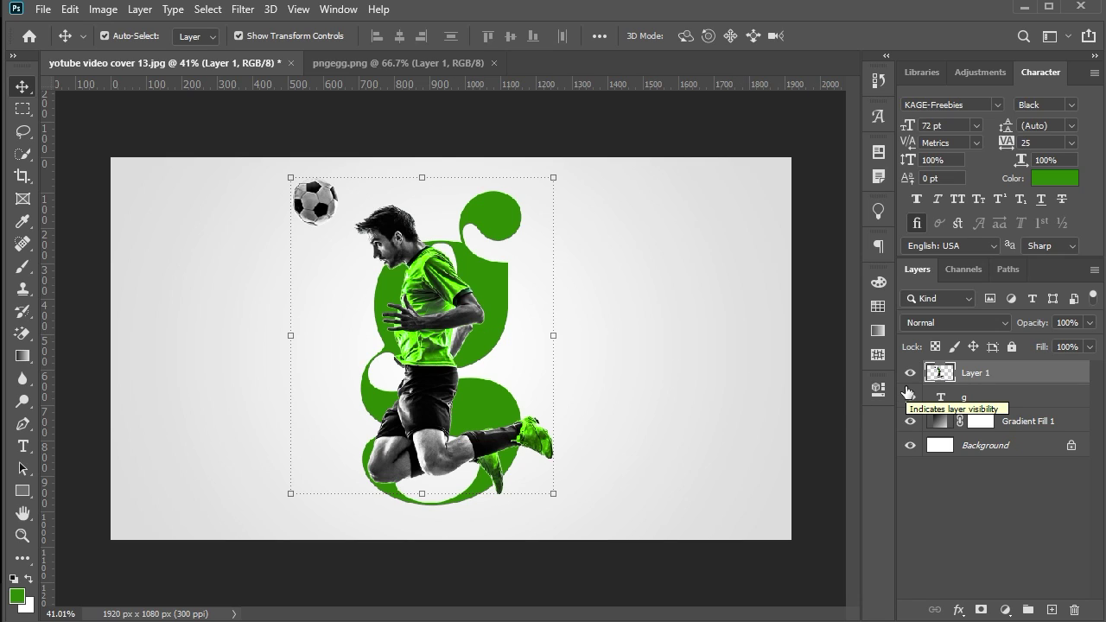
- Clip the player photo inside the g and duplicate the photo layer
{"action": "left_click_drag", "start_coordinate": [952, 401], "coordinate": [986, 380]}
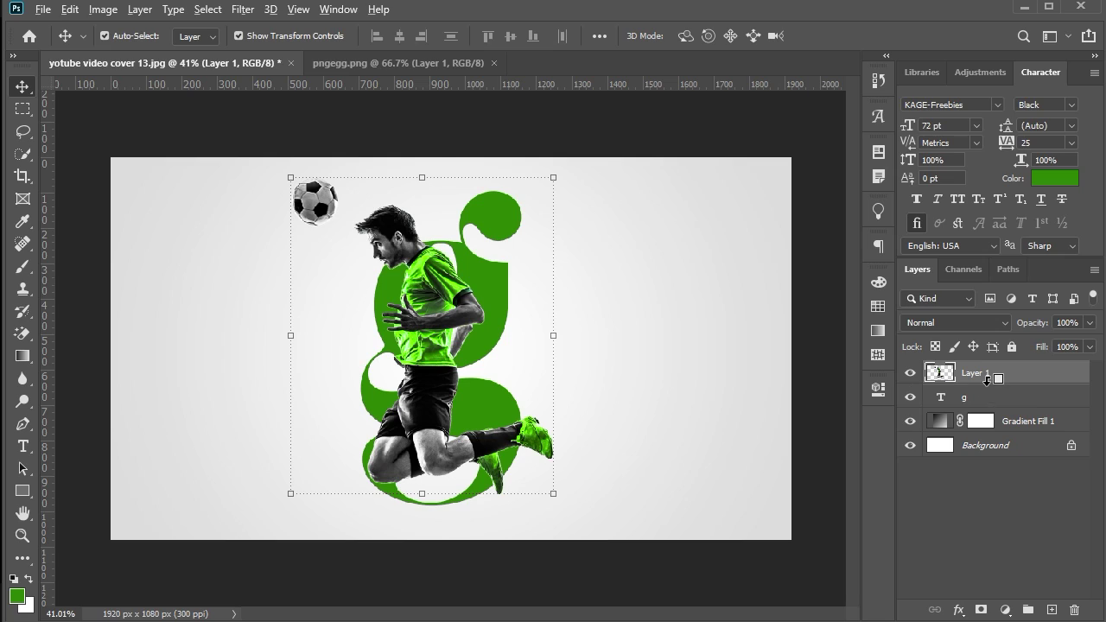
{"action": "left_click", "coordinate": [986, 380], "text": "alt"}
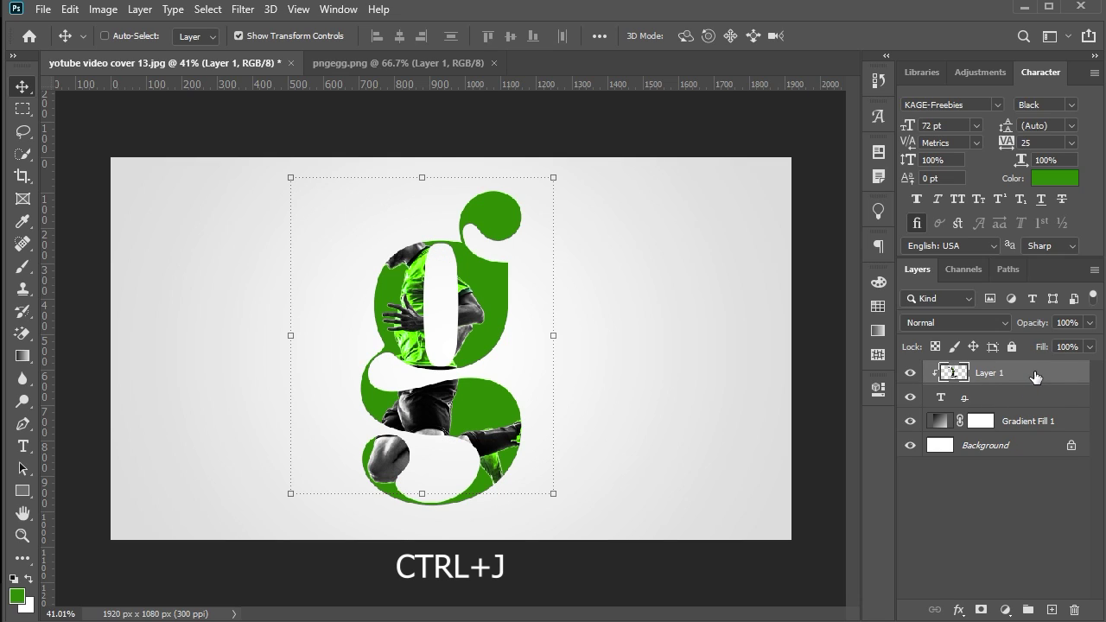
{"action": "key", "text": "ctrl+j"}
{"action": "left_click", "coordinate": [22, 108]}
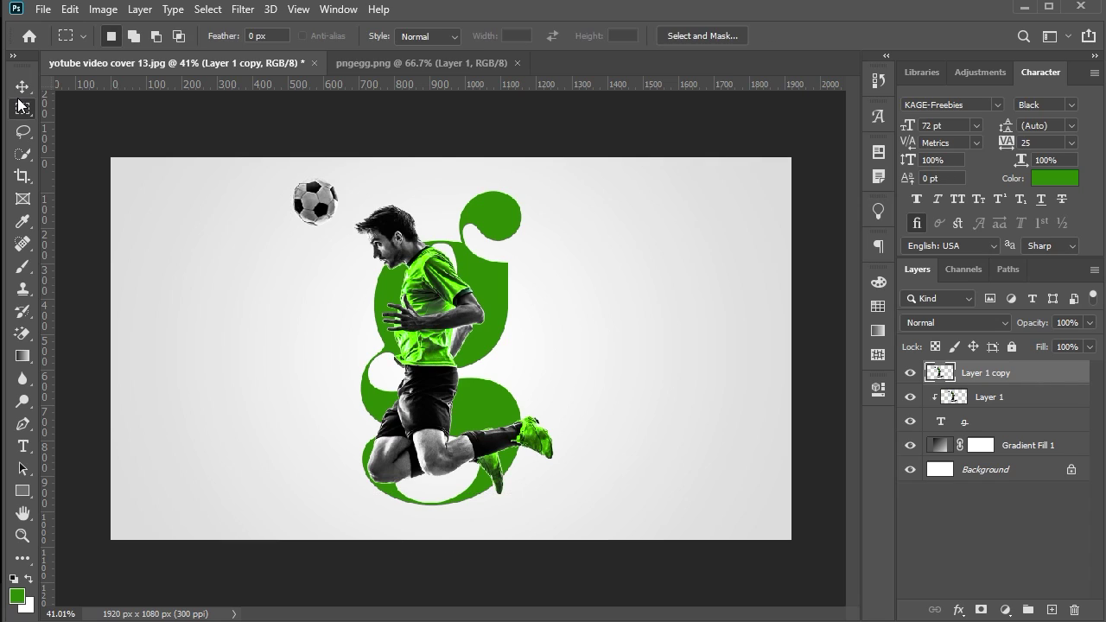
{"action": "left_click", "coordinate": [23, 90]}
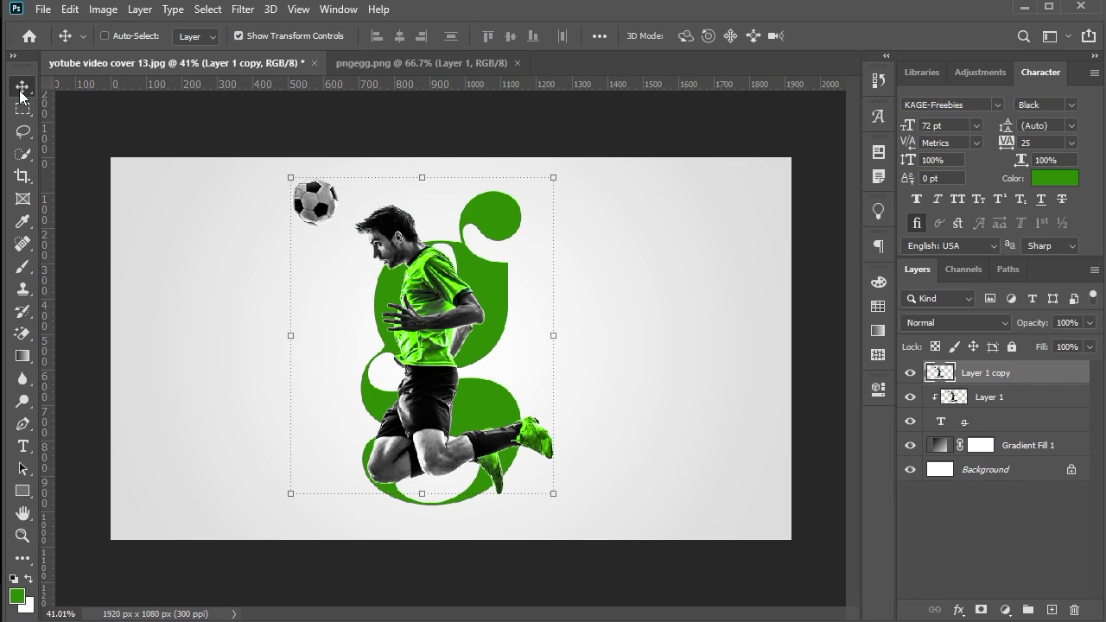
- Add an inverted black mask that fully hides the Layer 1 copy
{"action": "left_click", "coordinate": [981, 610]}
{"action": "key", "text": "ctrl+i"}
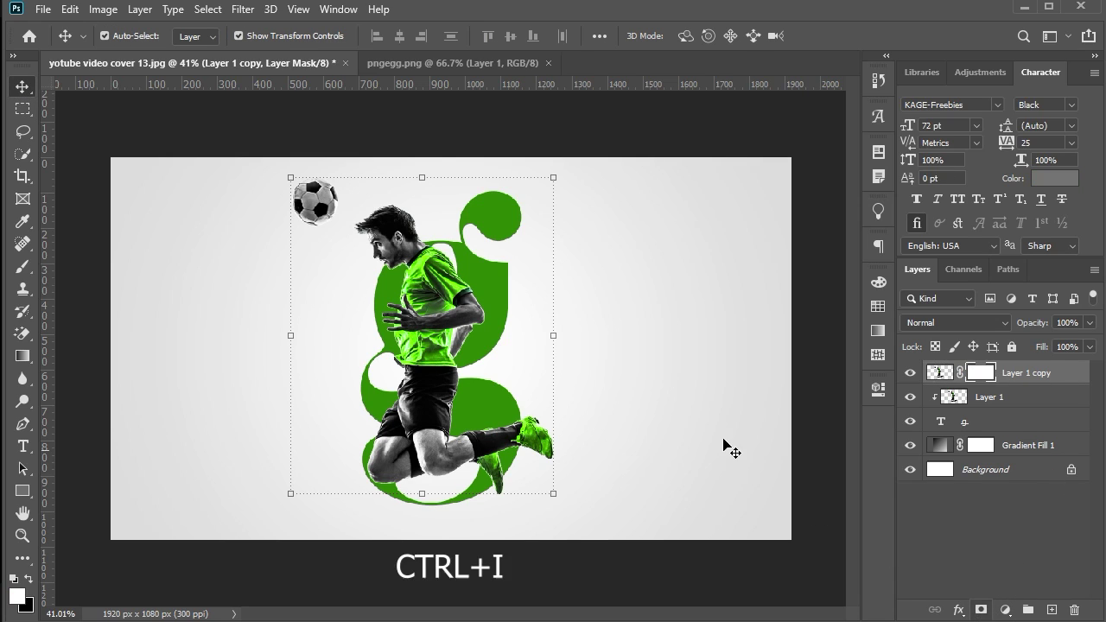
{"action": "key", "text": "ctrl+i"}
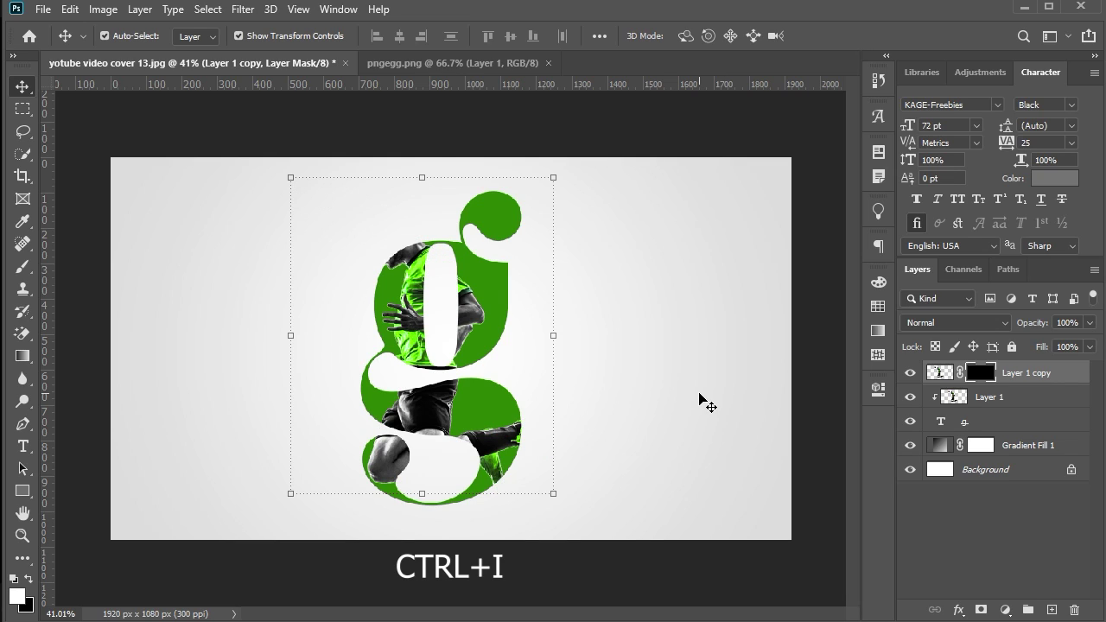
{"action": "left_click", "coordinate": [24, 265]}
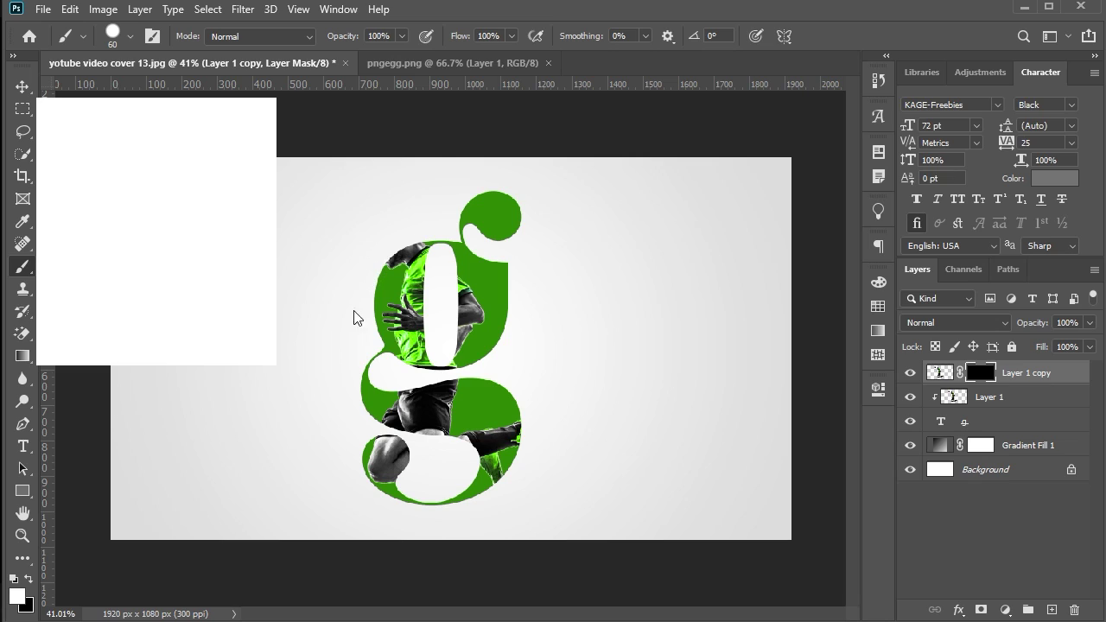
- Paint white on the Layer 1 copy mask to reveal the player's head and hair above the g
{"action": "left_click", "coordinate": [381, 250]}
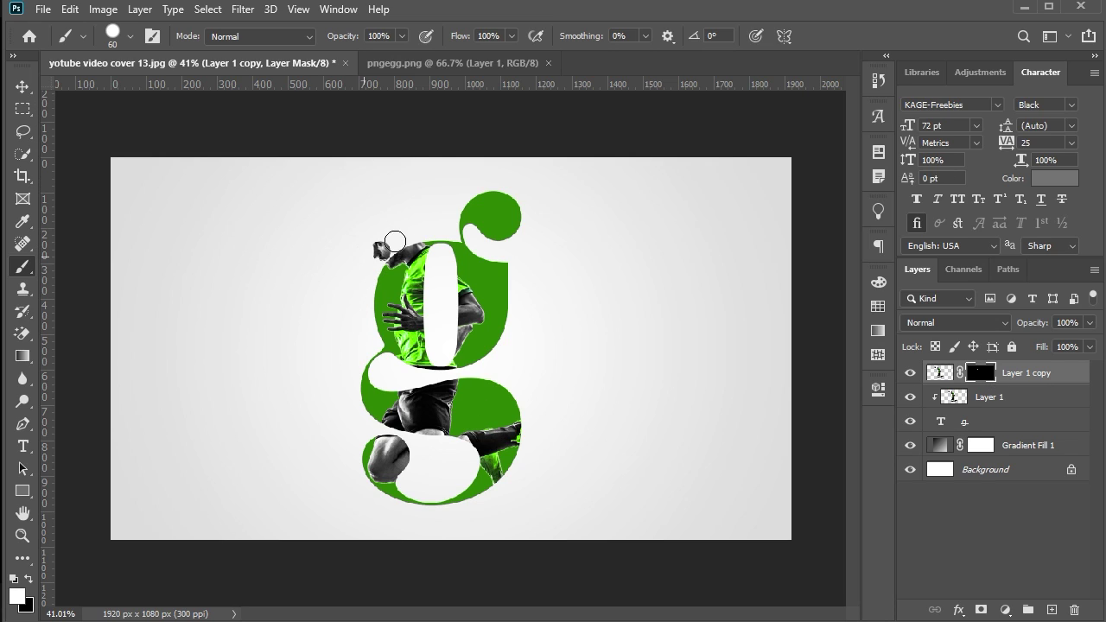
{"action": "mouse_move", "coordinate": [395, 241]}
{"action": "left_mouse_down"}
{"action": "mouse_move", "coordinate": [374, 204]}
{"action": "mouse_move", "coordinate": [385, 223]}
{"action": "mouse_move", "coordinate": [306, 202]}
{"action": "mouse_move", "coordinate": [311, 186]}
{"action": "left_mouse_up"}
{"action": "left_click", "coordinate": [327, 213]}
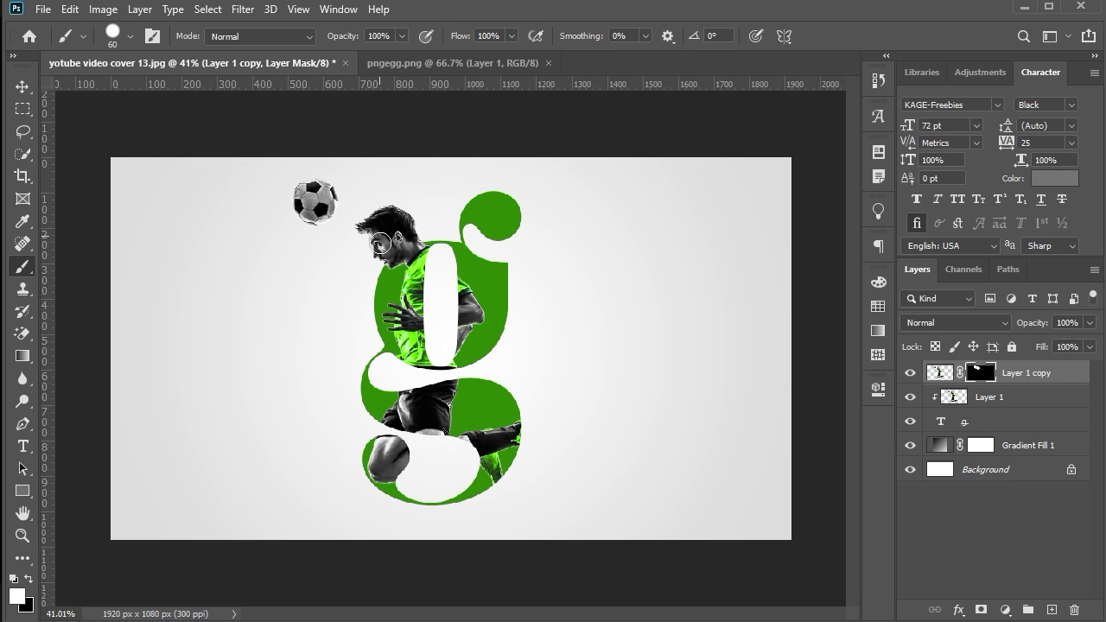
{"action": "scroll", "coordinate": [538, 439], "scroll_direction": "up", "scroll_amount": 5}
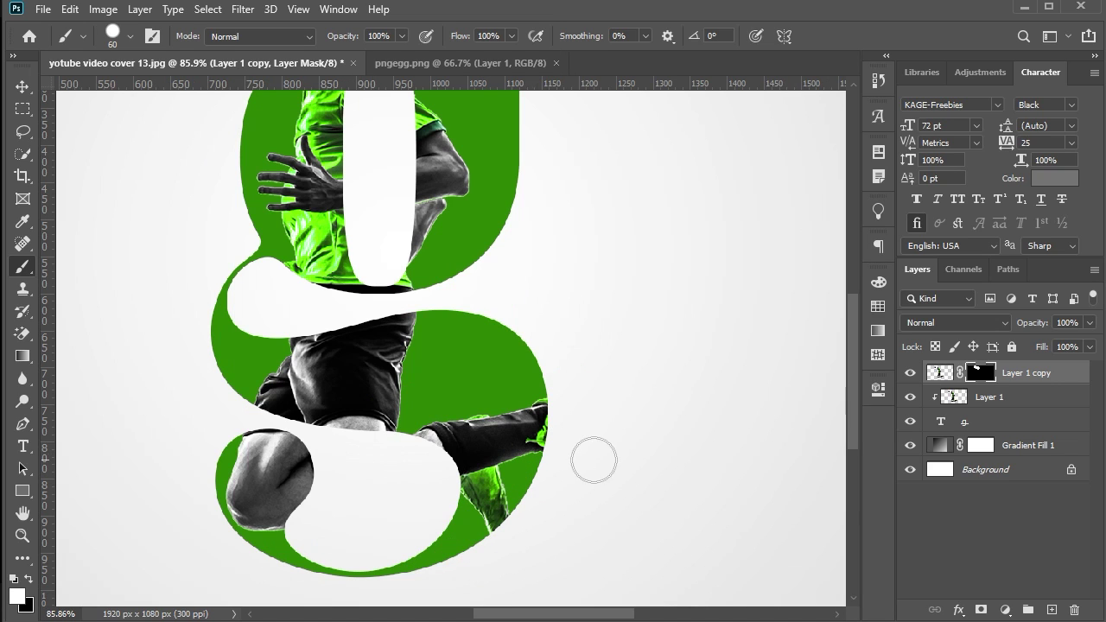
- Reveal the green boot outside the letter, zooming in and out to check it
{"action": "mouse_move", "coordinate": [573, 454]}
{"action": "left_mouse_down"}
{"action": "mouse_move", "coordinate": [576, 406]}
{"action": "mouse_move", "coordinate": [571, 466]}
{"action": "left_mouse_up"}
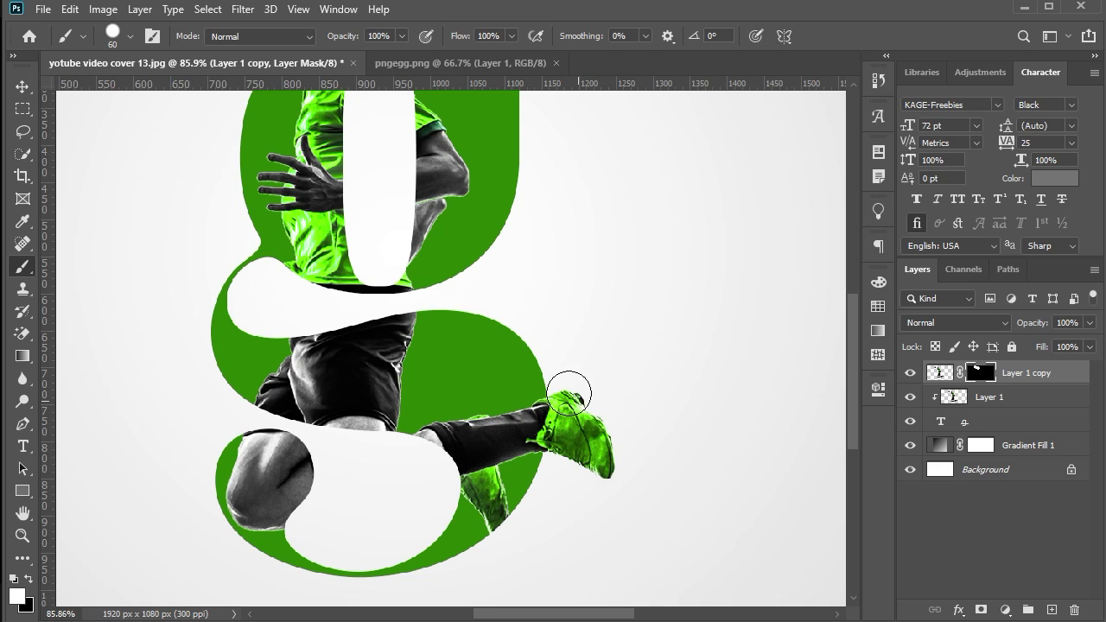
{"action": "scroll", "coordinate": [548, 523], "scroll_direction": "down", "scroll_amount": 1}
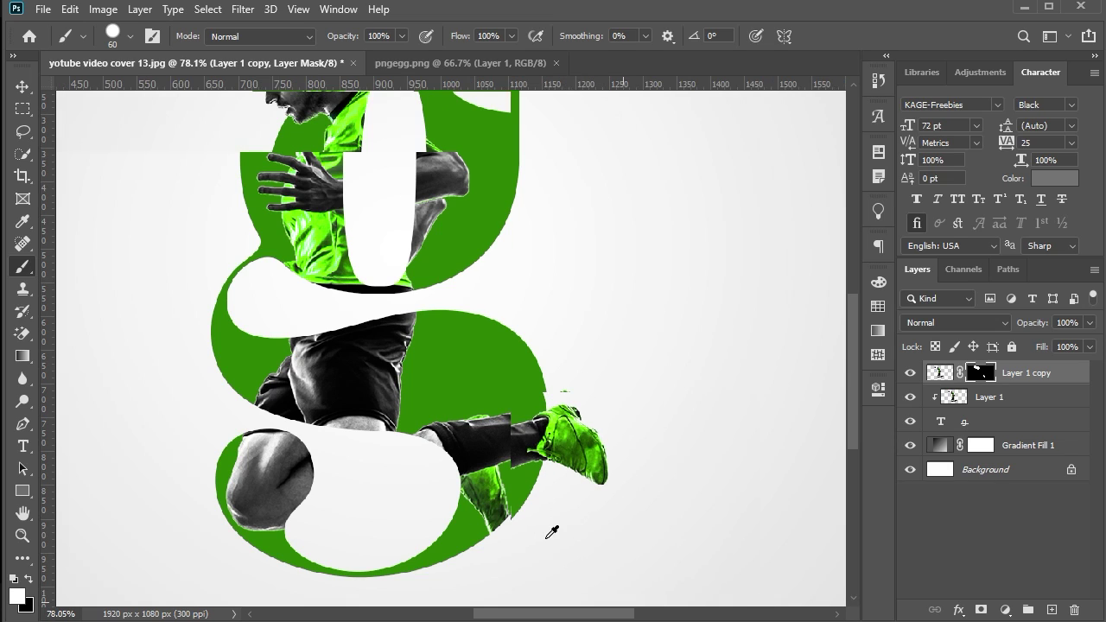
{"action": "scroll", "coordinate": [308, 481], "scroll_direction": "up", "scroll_amount": 1}
{"action": "scroll", "coordinate": [307, 481], "scroll_direction": "up", "scroll_amount": 1}
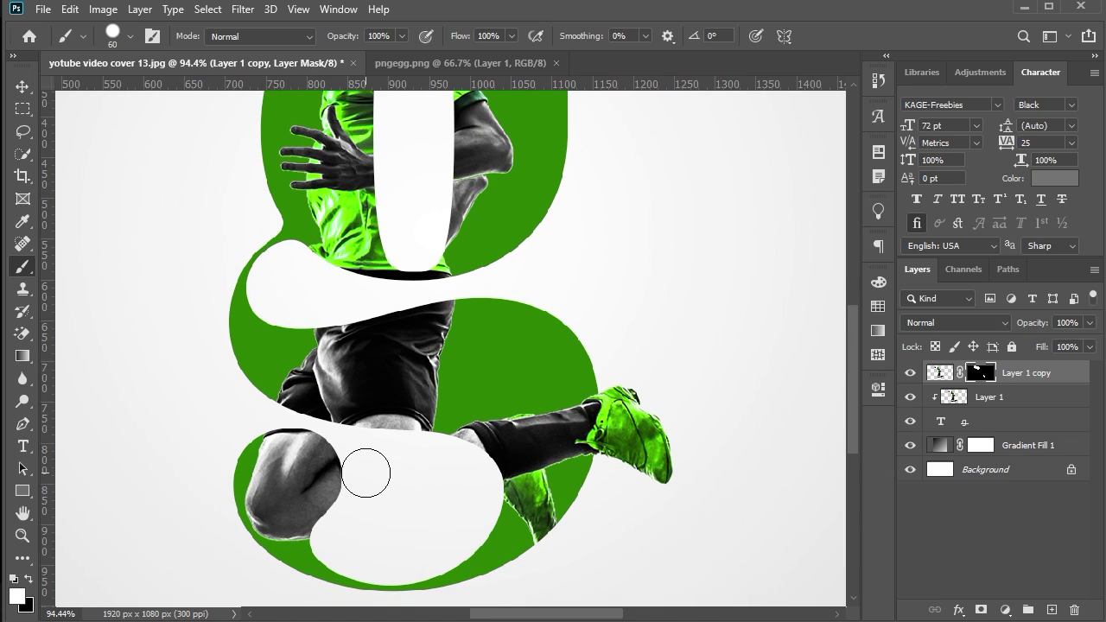
{"action": "scroll", "coordinate": [391, 463], "scroll_direction": "down", "scroll_amount": 1}
{"action": "scroll", "coordinate": [397, 389], "scroll_direction": "down", "scroll_amount": 5}
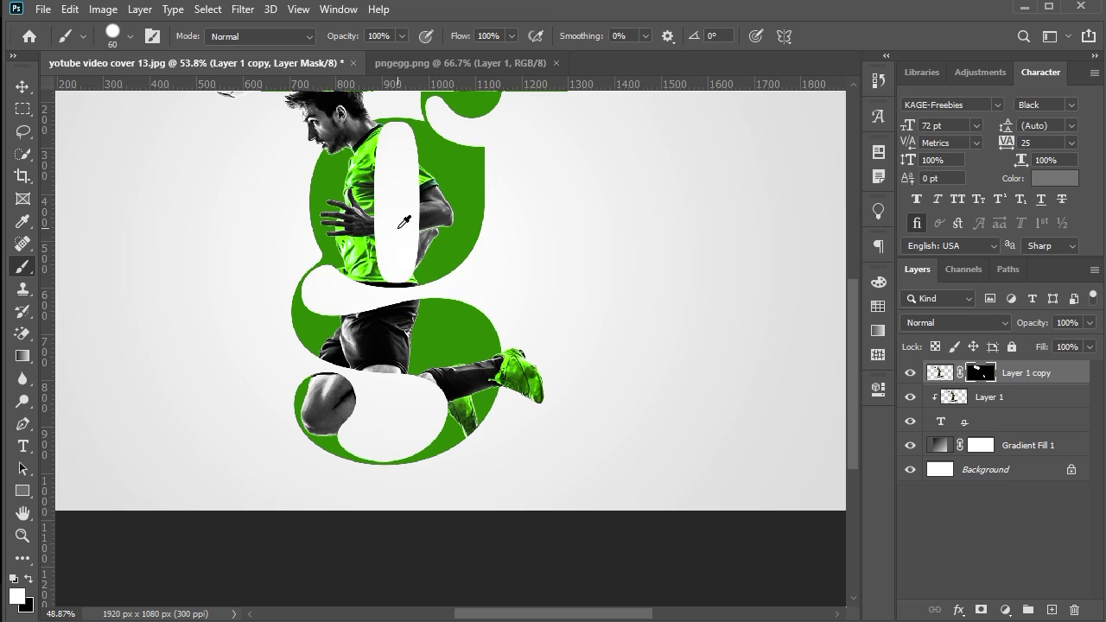
{"action": "scroll", "coordinate": [404, 223], "scroll_direction": "down", "scroll_amount": 1}
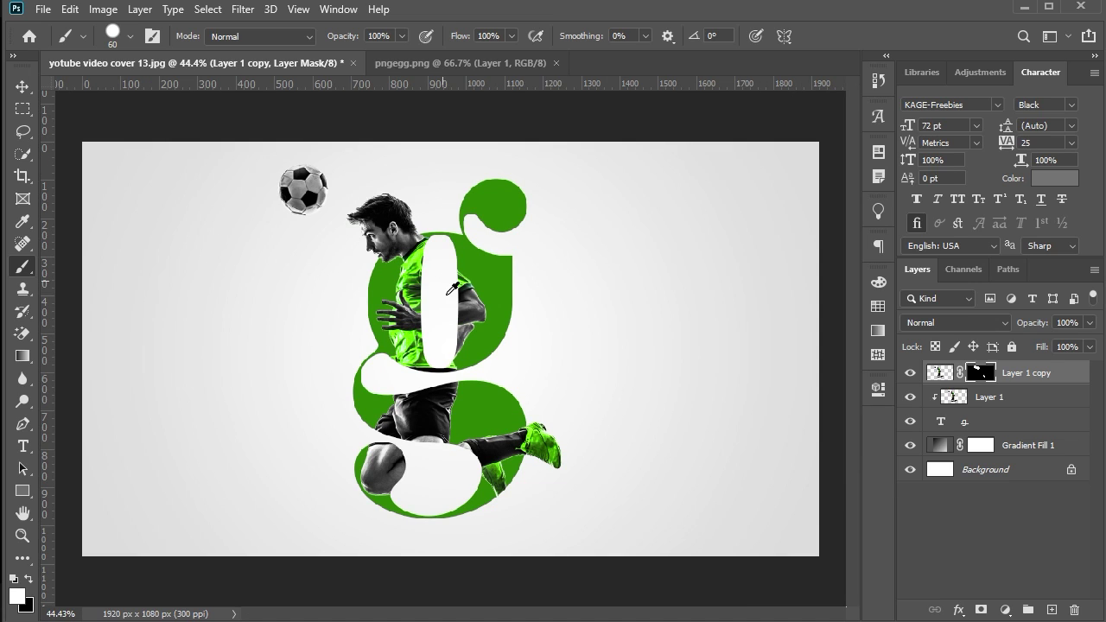
{"action": "scroll", "coordinate": [437, 437], "scroll_direction": "up", "scroll_amount": 1}
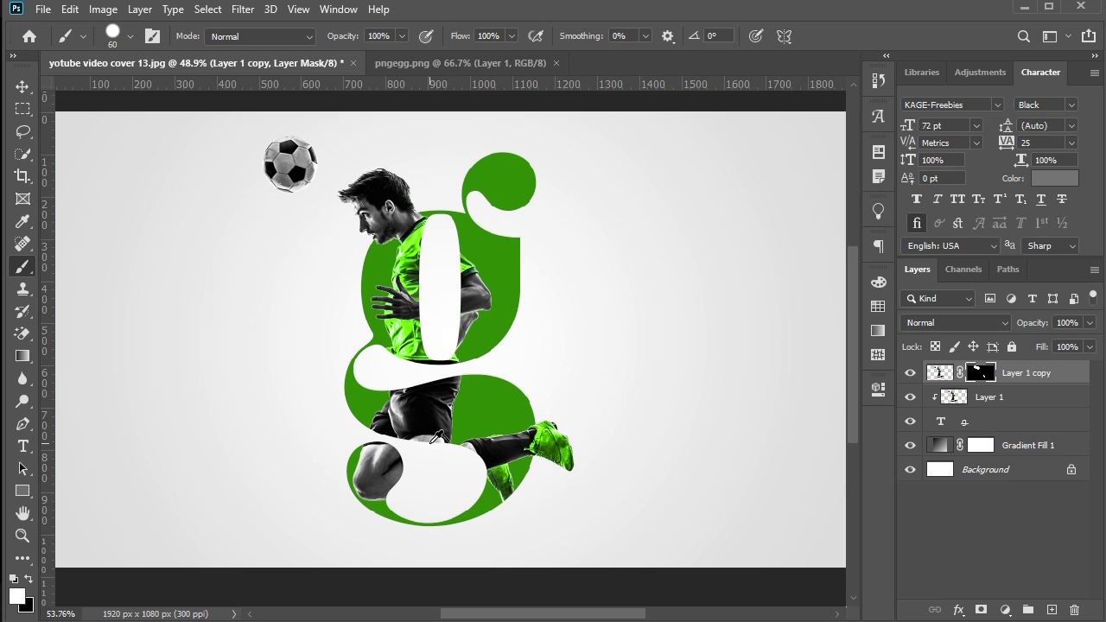
{"action": "scroll", "coordinate": [437, 436], "scroll_direction": "up", "scroll_amount": 1}
{"action": "scroll", "coordinate": [436, 435], "scroll_direction": "up", "scroll_amount": 1}
{"action": "scroll", "coordinate": [434, 432], "scroll_direction": "up", "scroll_amount": 1}
{"action": "scroll", "coordinate": [432, 428], "scroll_direction": "up", "scroll_amount": 1}
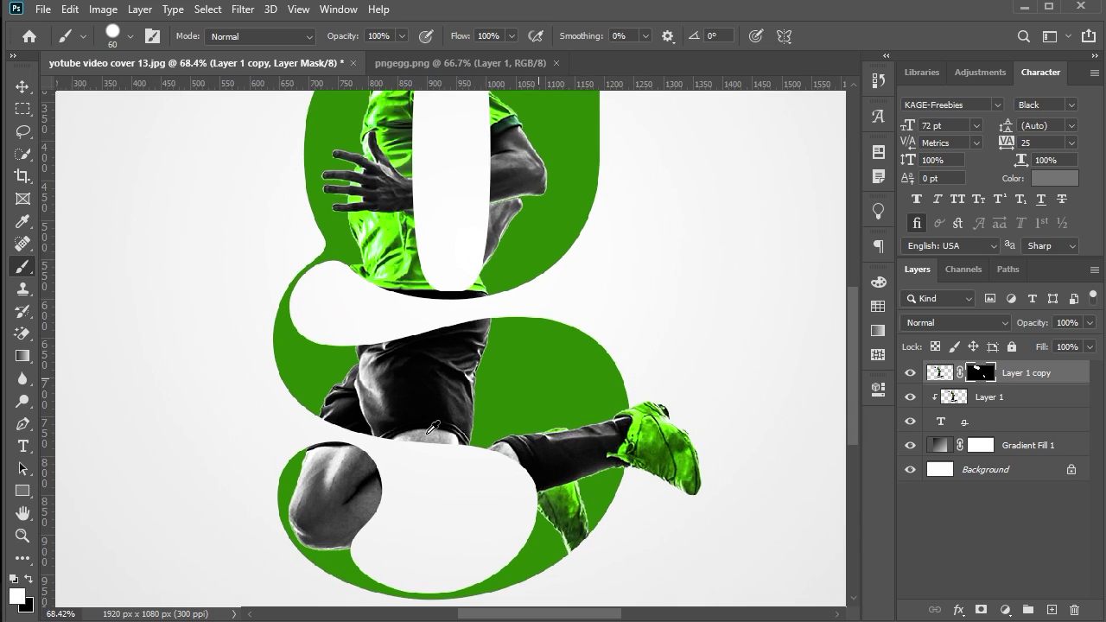
{"action": "scroll", "coordinate": [432, 429], "scroll_direction": "down", "scroll_amount": 2}
{"action": "scroll", "coordinate": [440, 431], "scroll_direction": "down", "scroll_amount": 1}
{"action": "scroll", "coordinate": [455, 439], "scroll_direction": "down", "scroll_amount": 2}
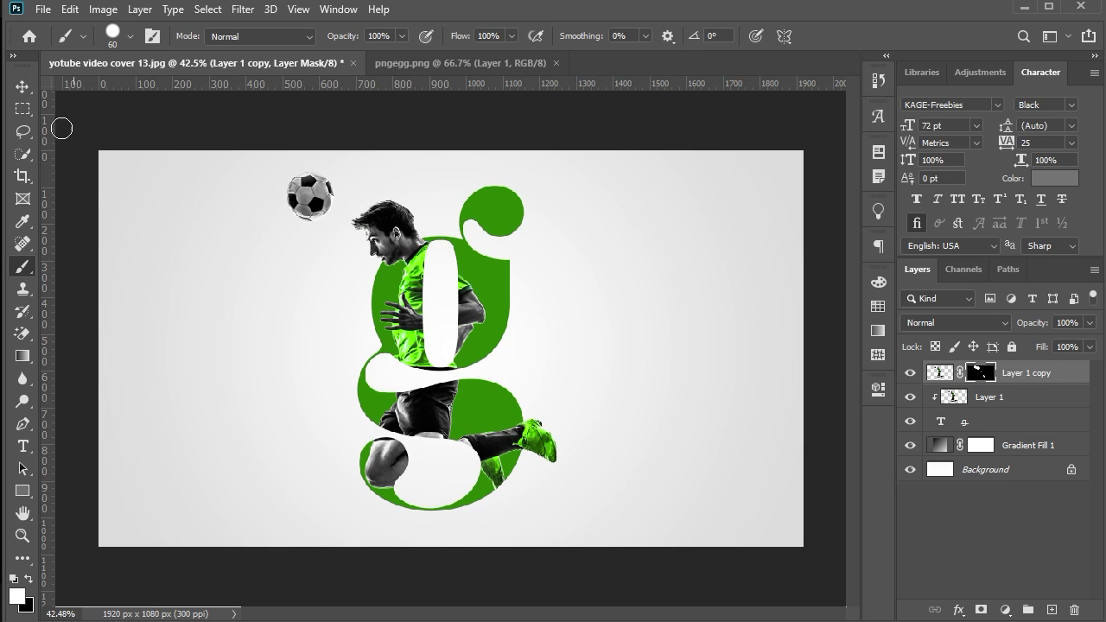
- Fully lock the Gradient Fill 1 background layer
{"action": "left_click", "coordinate": [22, 86]}
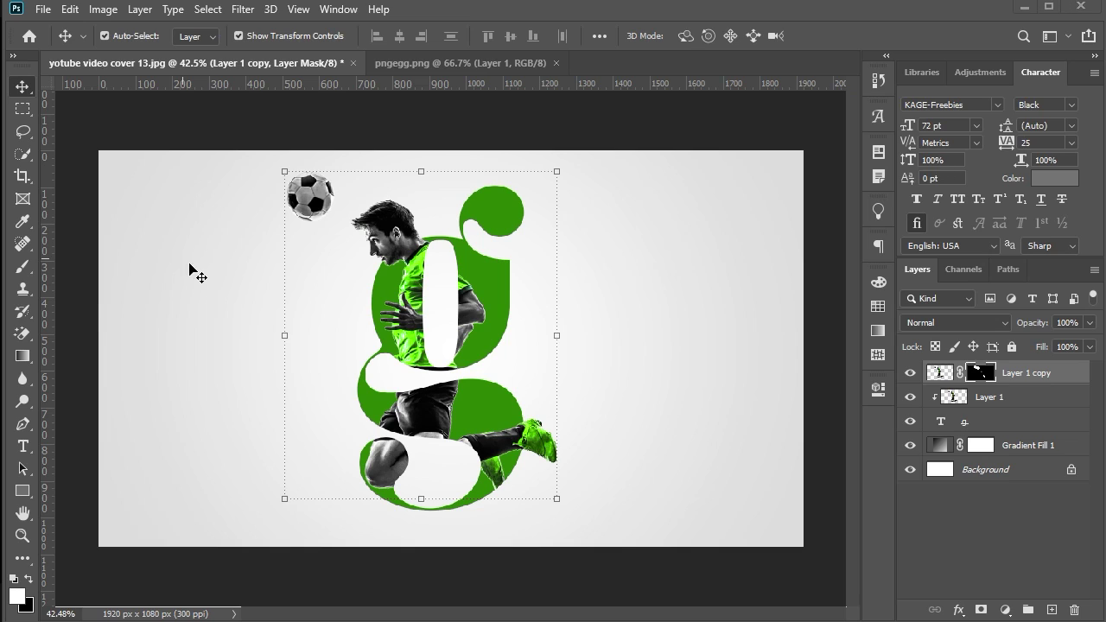
{"action": "left_click", "coordinate": [663, 316]}
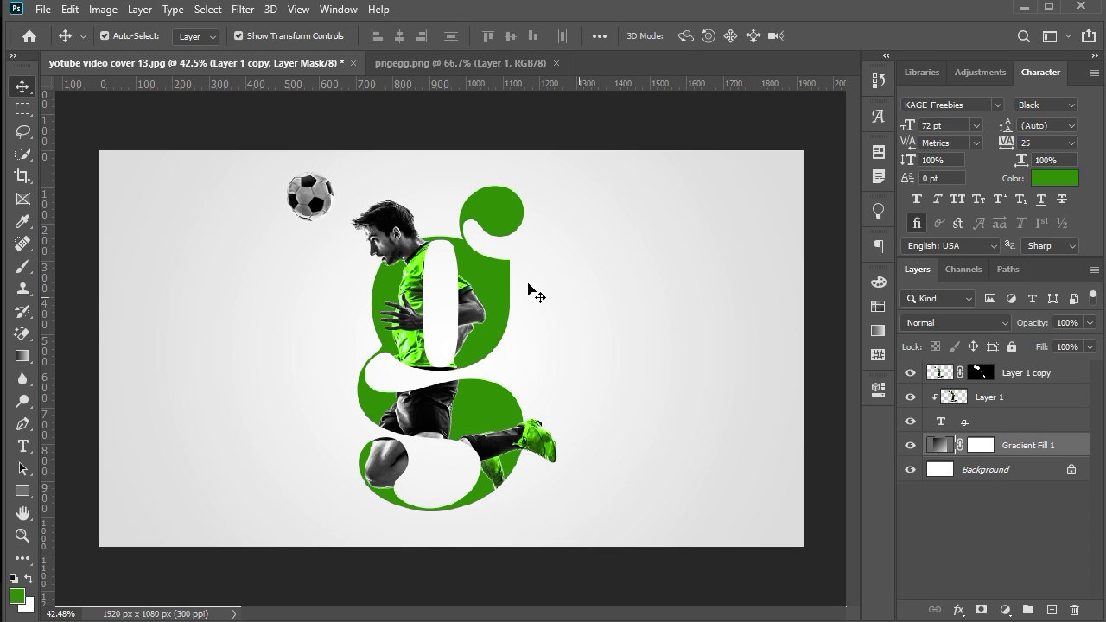
{"action": "left_click", "coordinate": [1011, 347]}
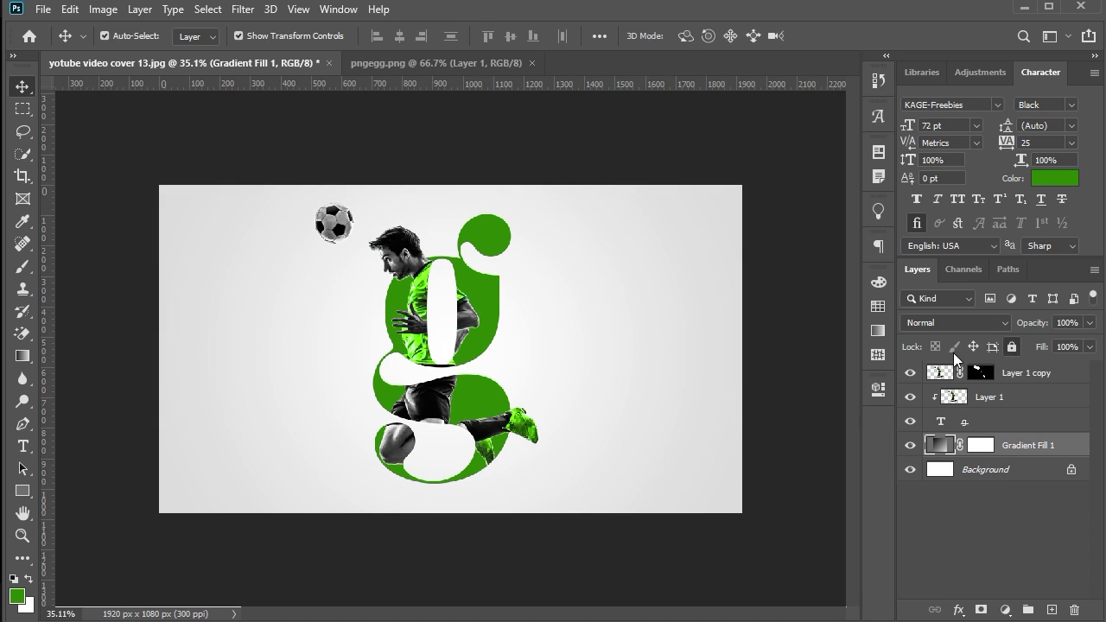
{"action": "scroll", "coordinate": [444, 326], "scroll_direction": "up", "scroll_amount": 2}
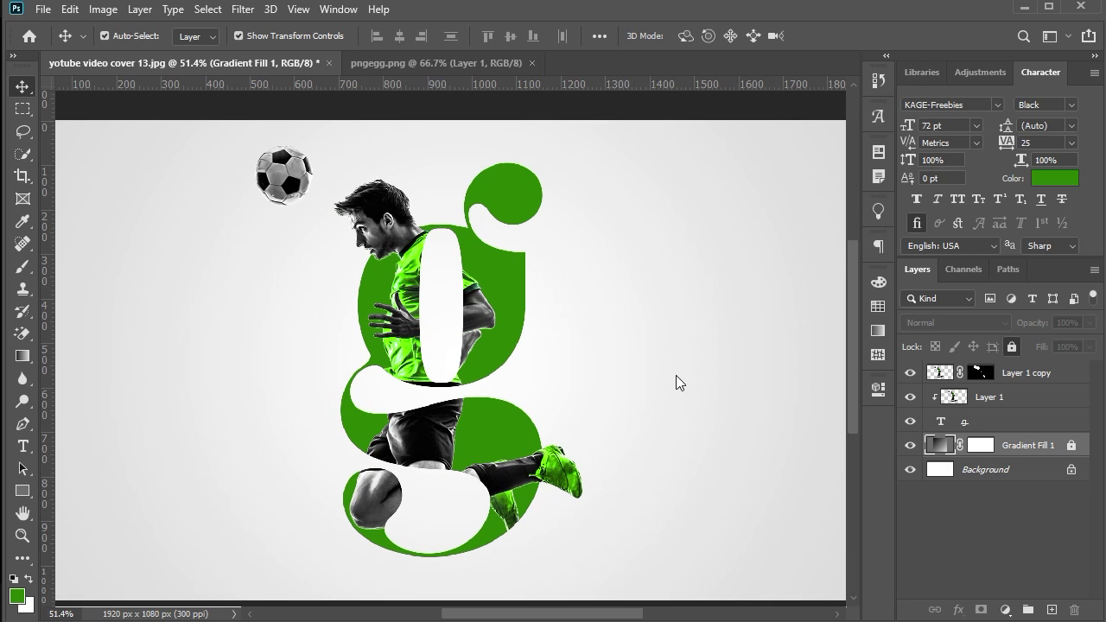
- Add a Gradient Overlay effect to the g text layer
{"action": "left_click", "coordinate": [999, 422]}
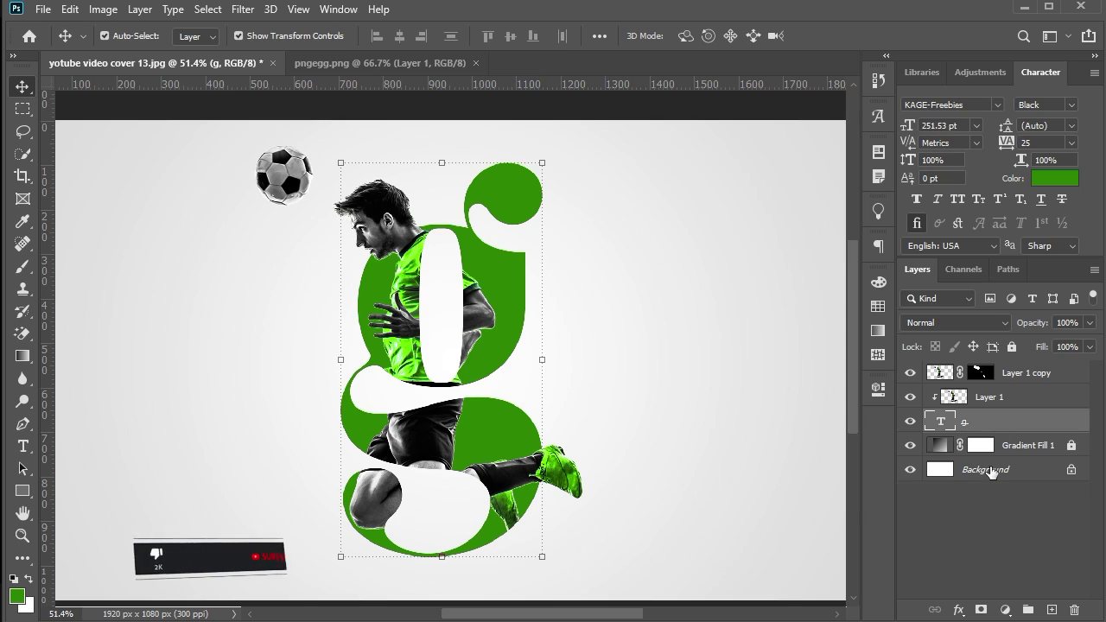
{"action": "left_click", "coordinate": [960, 610]}
{"action": "left_click", "coordinate": [976, 554]}
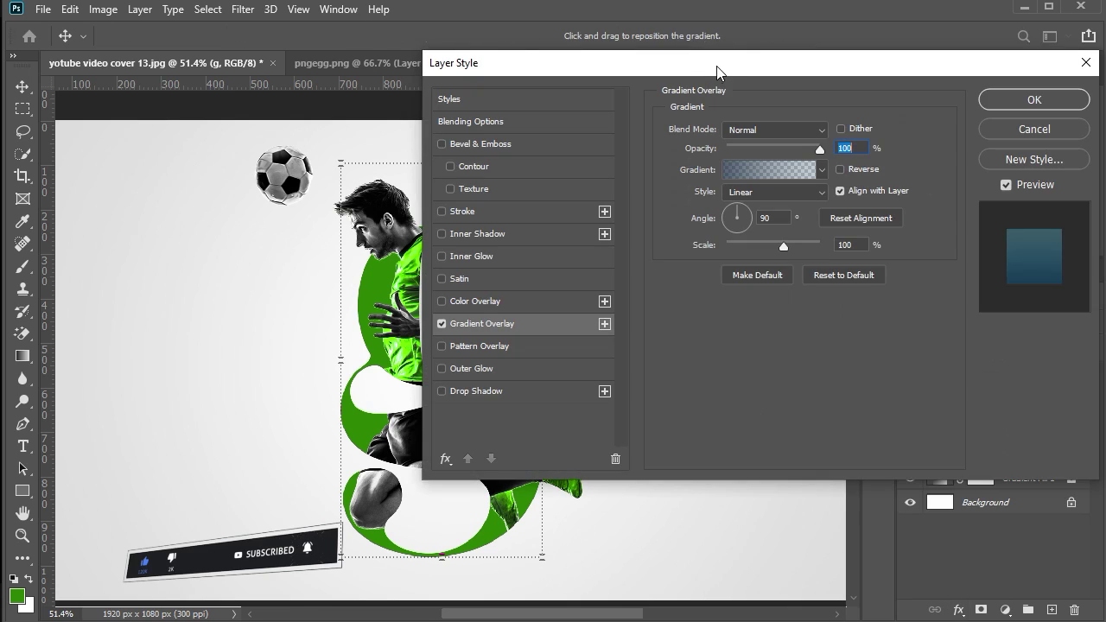
{"action": "left_click_drag", "start_coordinate": [720, 66], "coordinate": [917, 69]}
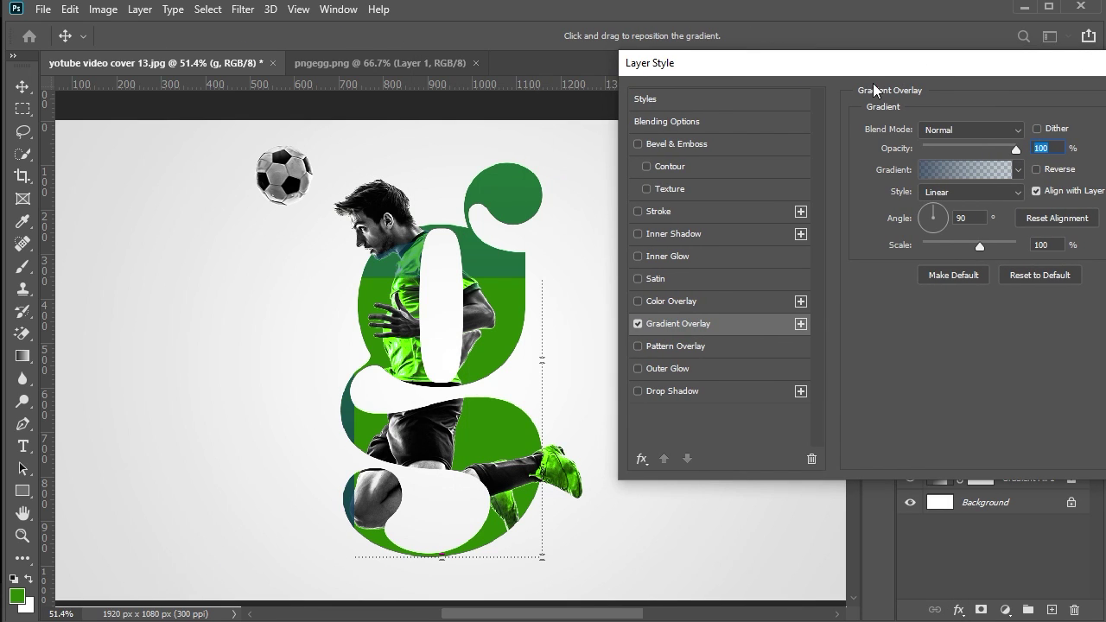
- Set both ends of the g's overlay gradient to 100% opacity
{"action": "left_click", "coordinate": [947, 177]}
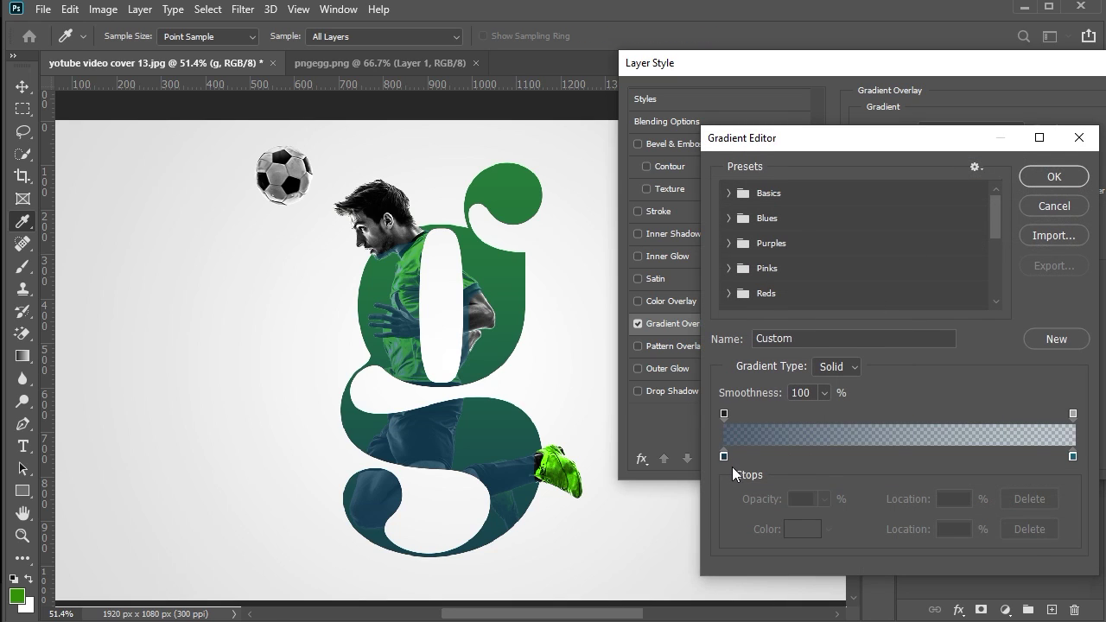
{"action": "left_click", "coordinate": [723, 456]}
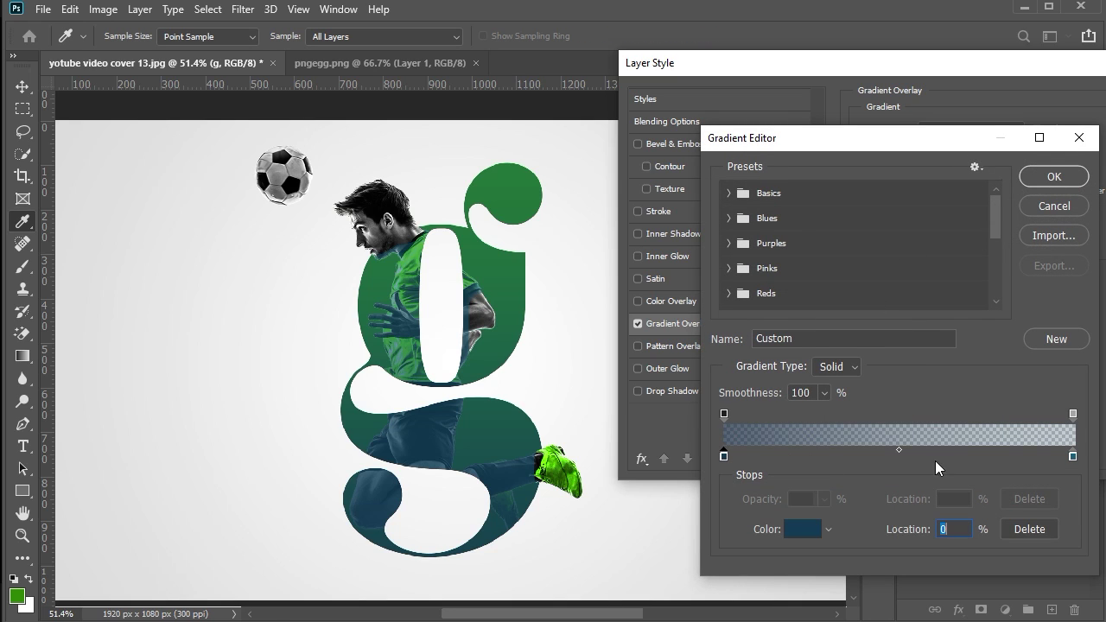
{"action": "left_click", "coordinate": [1073, 415]}
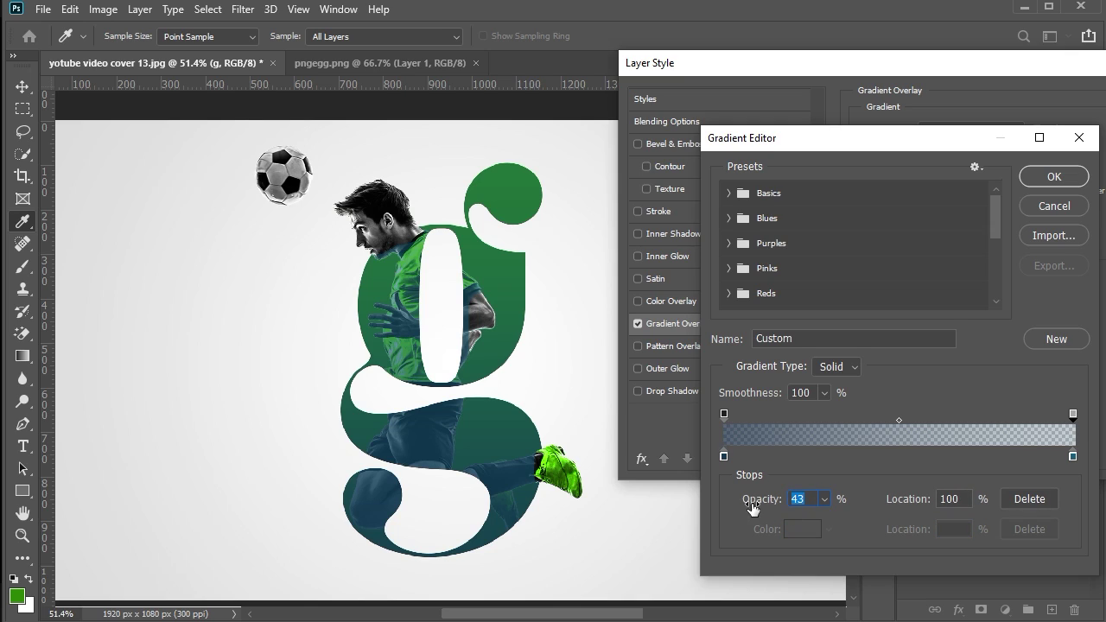
{"action": "type", "text": "100"}
{"action": "key", "text": "Return"}
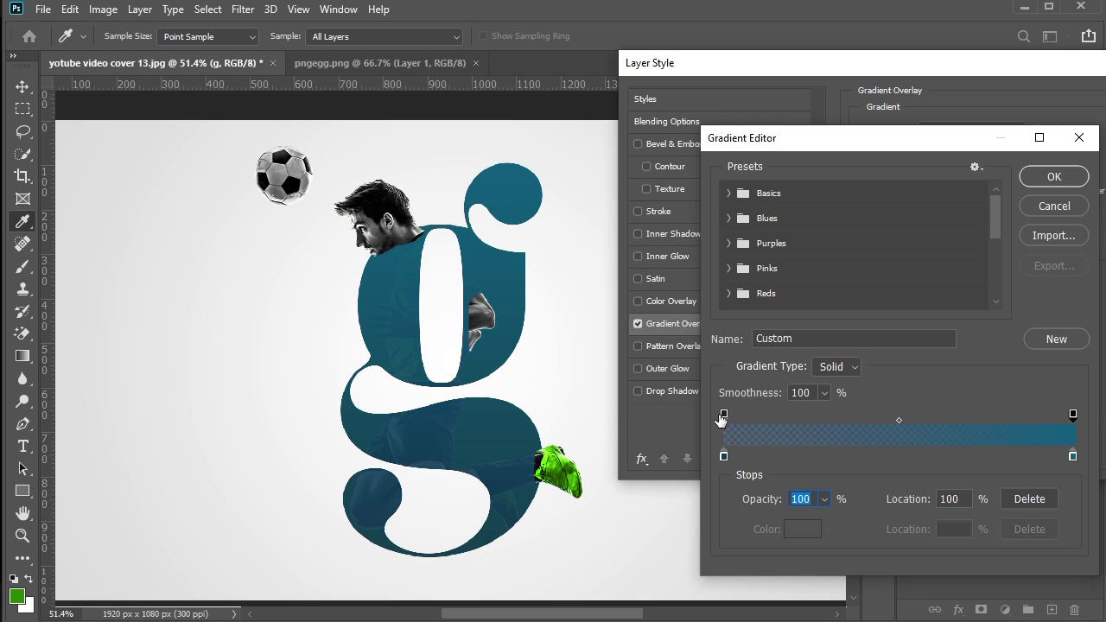
{"action": "left_click", "coordinate": [723, 414]}
{"action": "left_click_drag", "start_coordinate": [753, 504], "coordinate": [838, 498]}
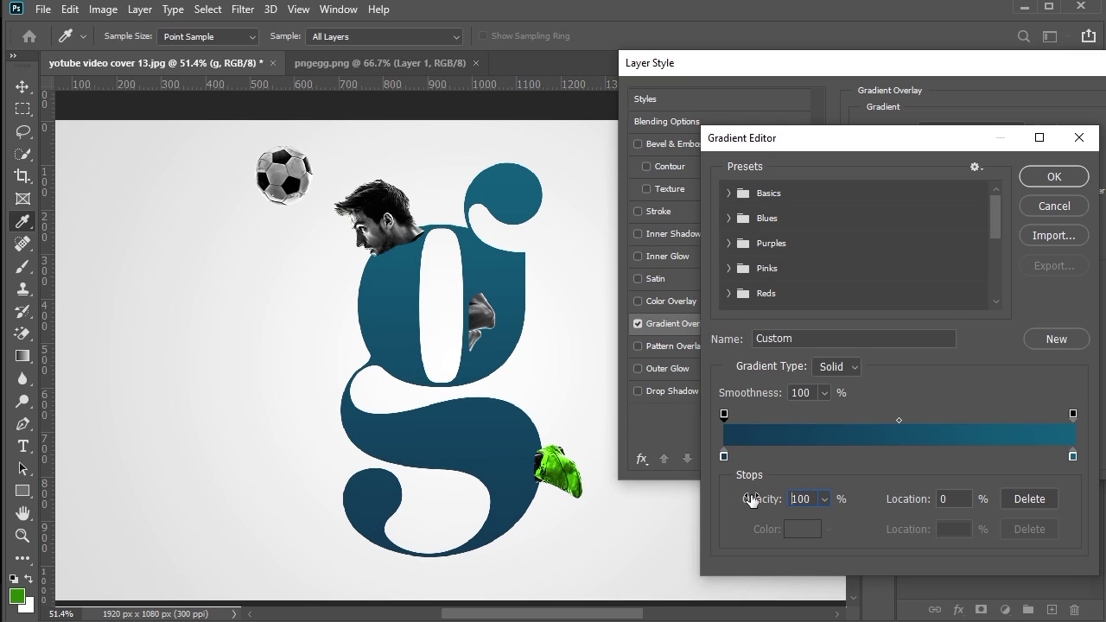
- Colour the gradient stops green from the player's shoe and black from his hair
{"action": "left_click", "coordinate": [724, 456]}
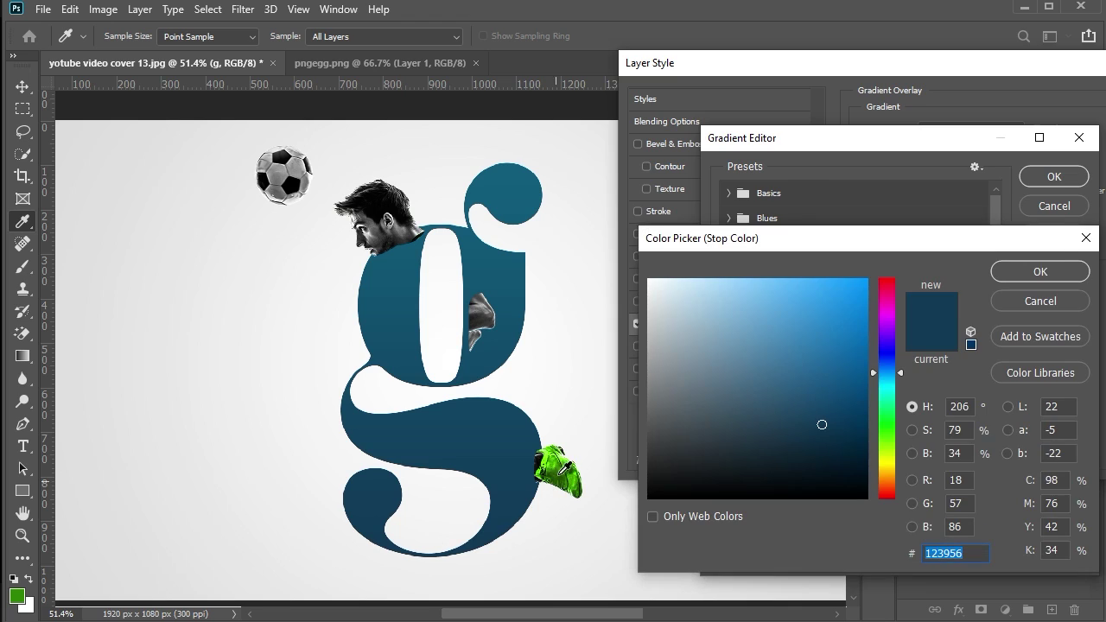
{"action": "left_click", "coordinate": [573, 455]}
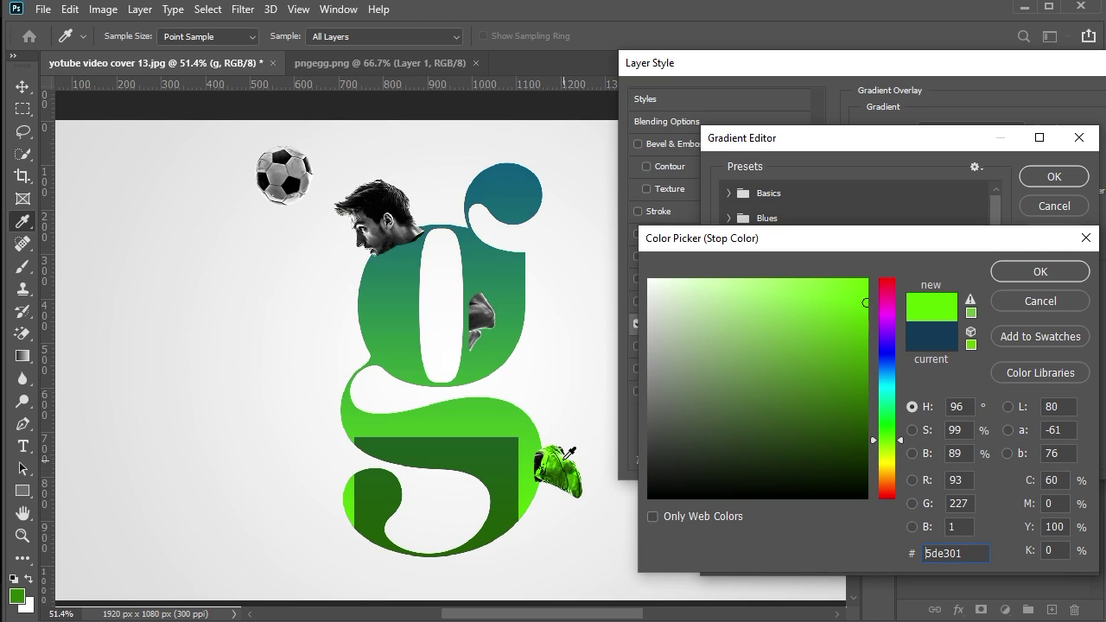
{"action": "left_click", "coordinate": [570, 450]}
{"action": "left_click", "coordinate": [571, 451]}
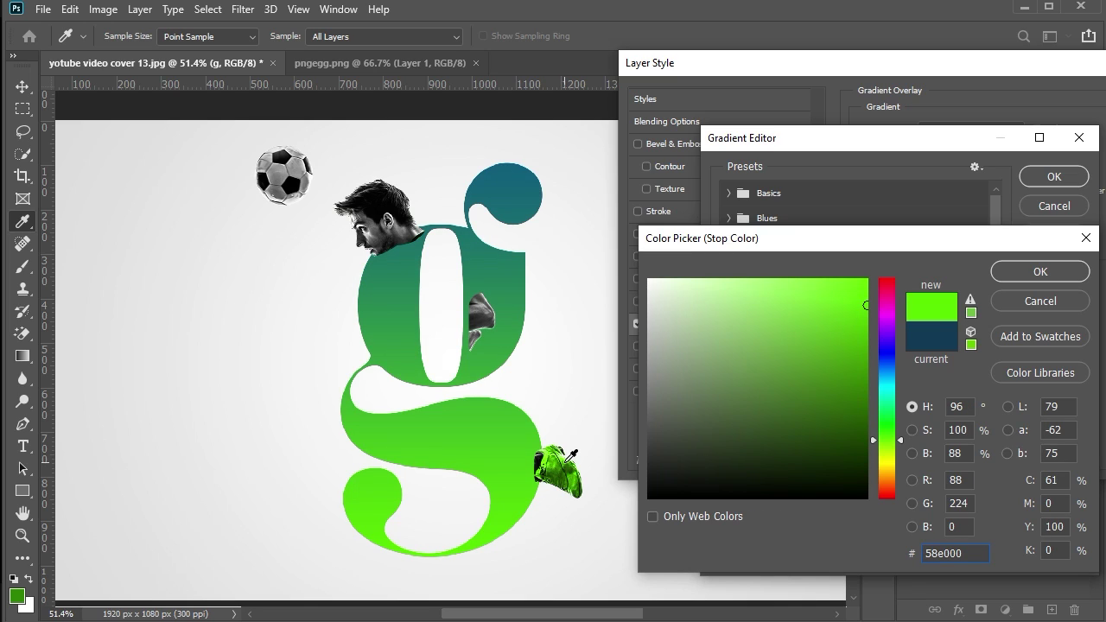
{"action": "left_click", "coordinate": [1019, 272]}
{"action": "left_click", "coordinate": [1072, 458]}
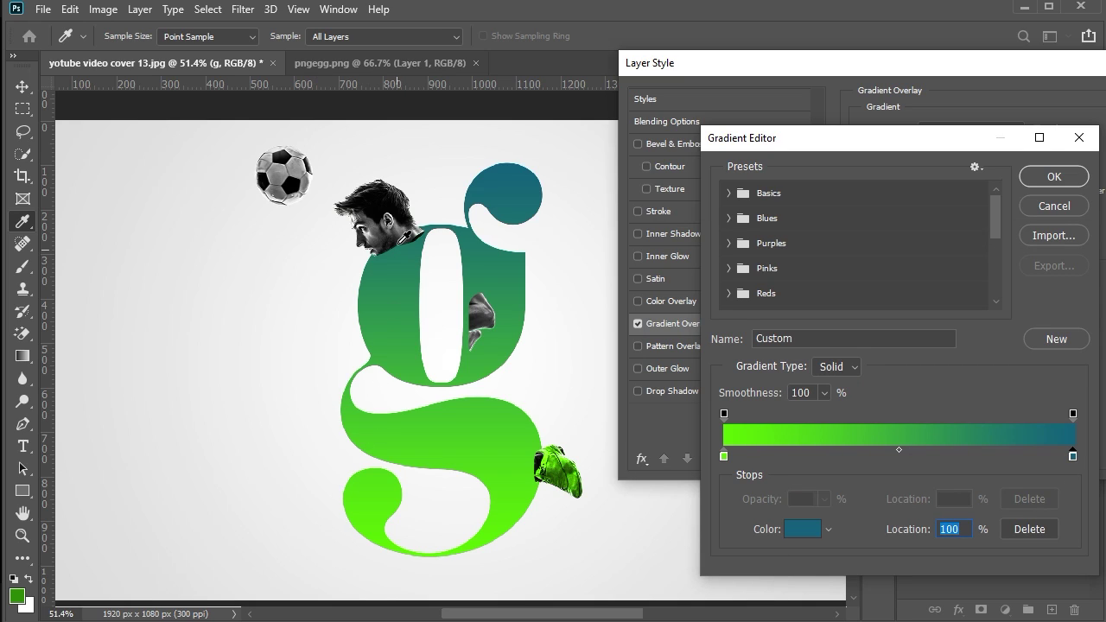
{"action": "left_click", "coordinate": [406, 230]}
{"action": "left_click", "coordinate": [403, 219]}
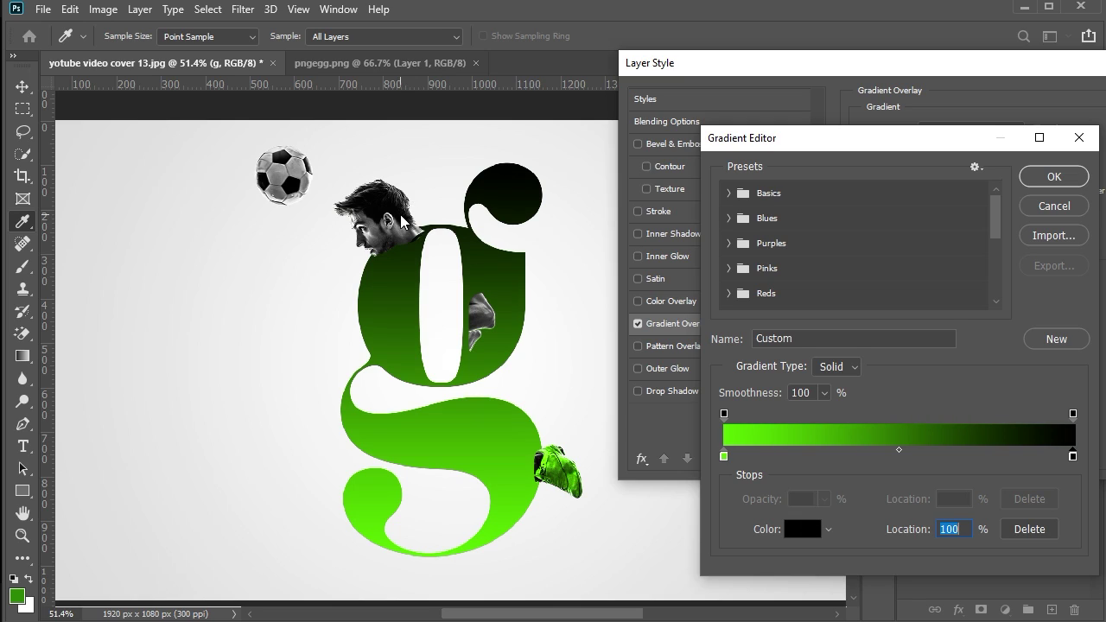
{"action": "left_click", "coordinate": [1055, 178]}
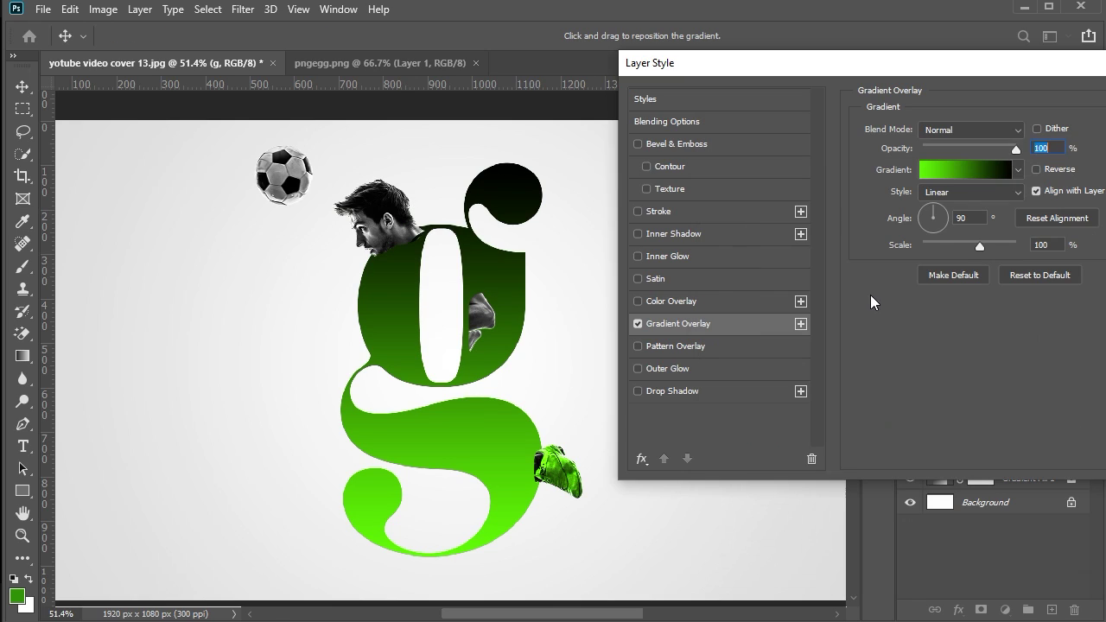
- Set the Gradient Overlay blend mode to Color and apply it to the g
{"action": "left_click", "coordinate": [997, 133]}
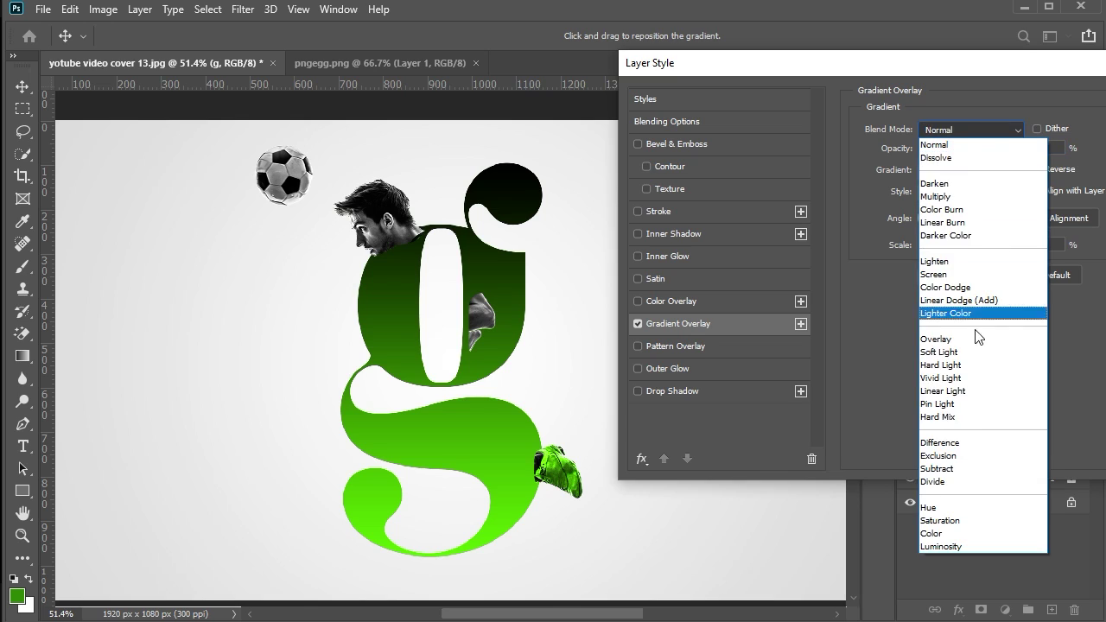
{"action": "left_click", "coordinate": [952, 532]}
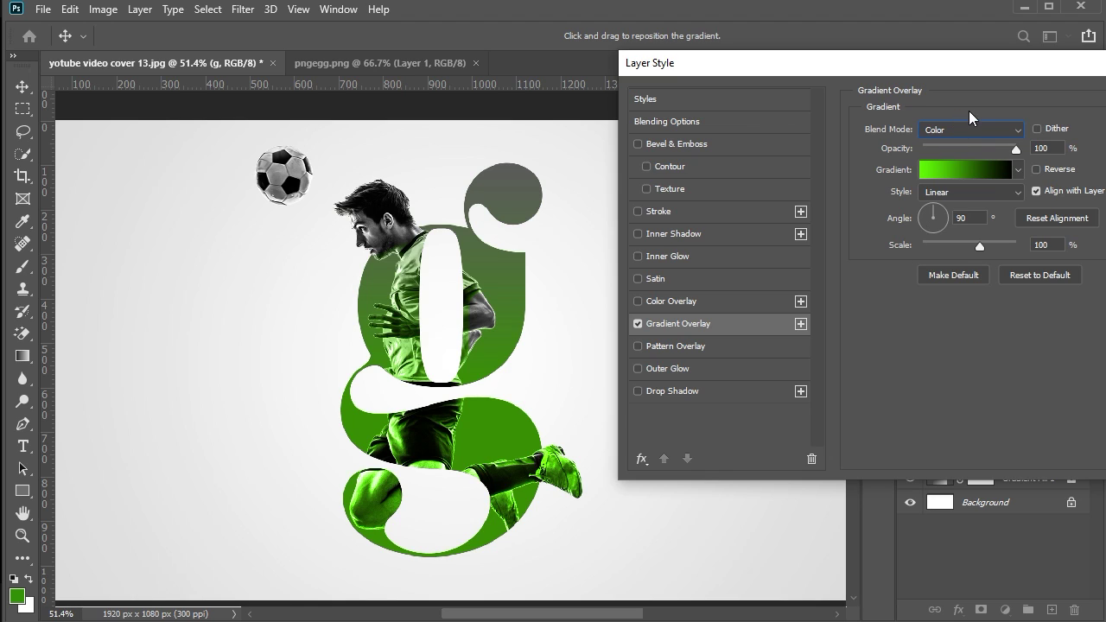
{"action": "left_click_drag", "start_coordinate": [1000, 67], "coordinate": [759, 69]}
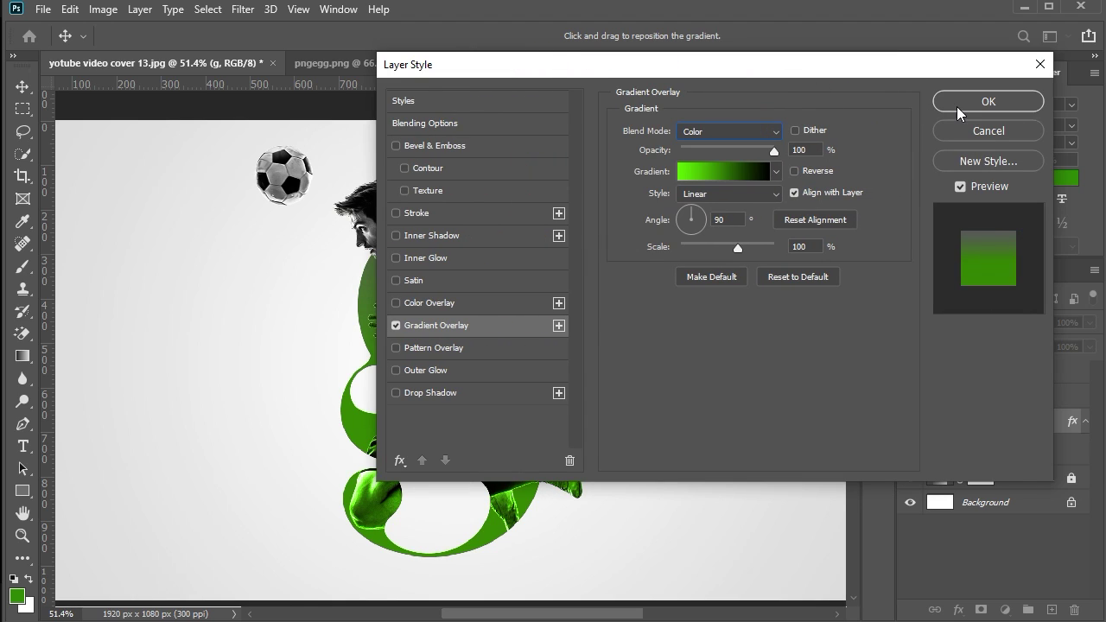
{"action": "left_click", "coordinate": [956, 103]}
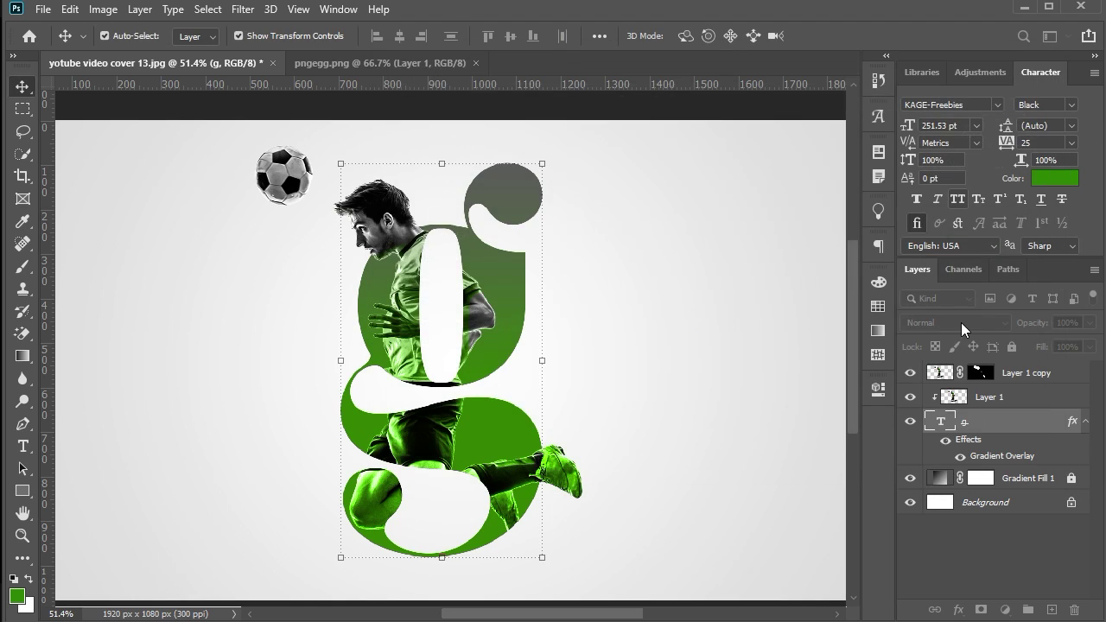
- Select Layer 1 copy's mask and ready a black brush for painting
{"action": "left_click", "coordinate": [979, 373]}
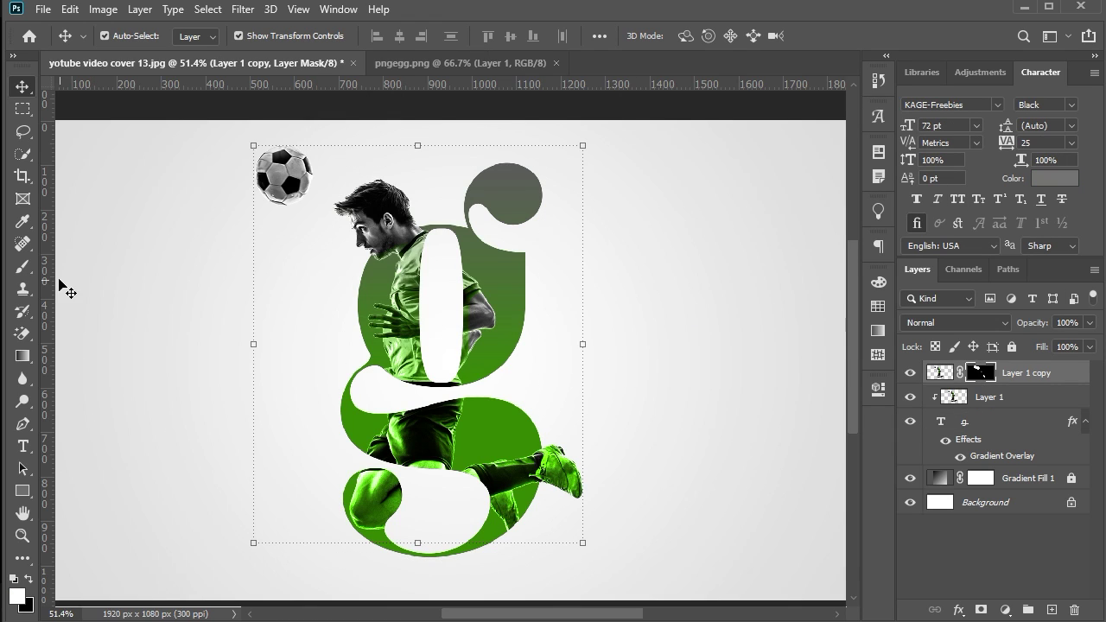
{"action": "left_click", "coordinate": [23, 266]}
{"action": "scroll", "coordinate": [471, 321], "scroll_direction": "up", "scroll_amount": 5}
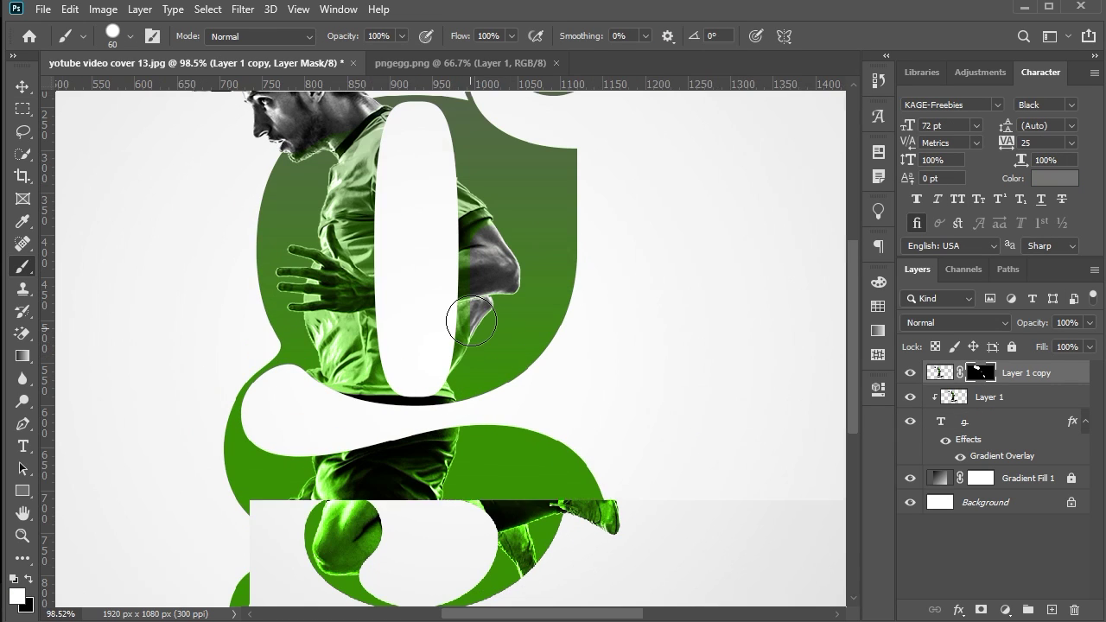
{"action": "left_click", "coordinate": [28, 579]}
{"action": "scroll", "coordinate": [506, 338], "scroll_direction": "up", "scroll_amount": 3}
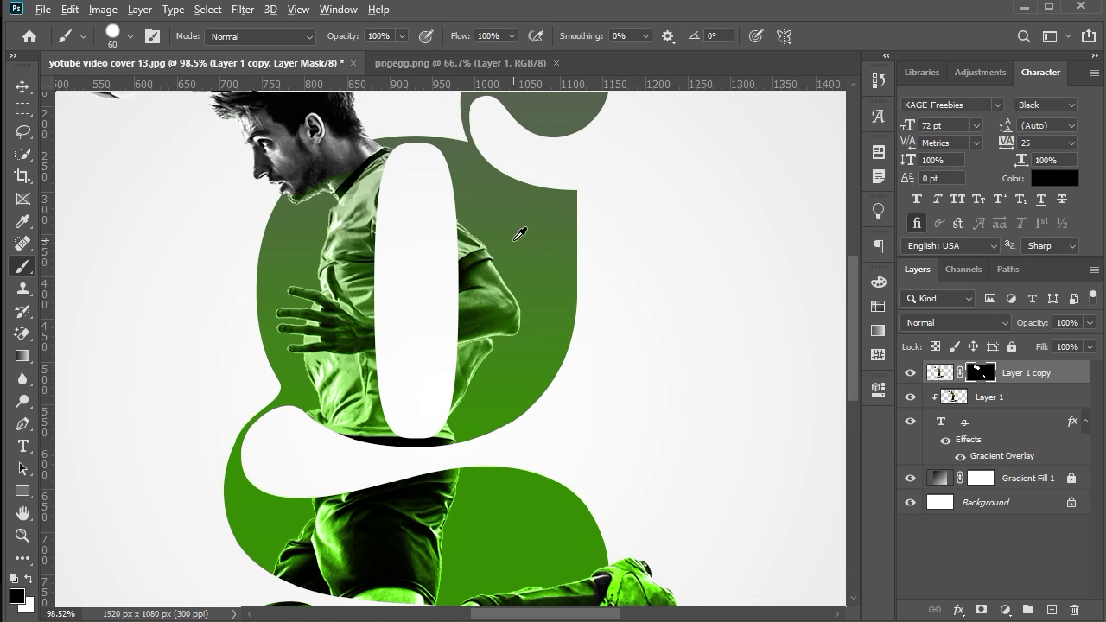
{"action": "scroll", "coordinate": [518, 233], "scroll_direction": "down", "scroll_amount": 2}
{"action": "scroll", "coordinate": [396, 143], "scroll_direction": "up", "scroll_amount": 1}
{"action": "scroll", "coordinate": [395, 143], "scroll_direction": "up", "scroll_amount": 2}
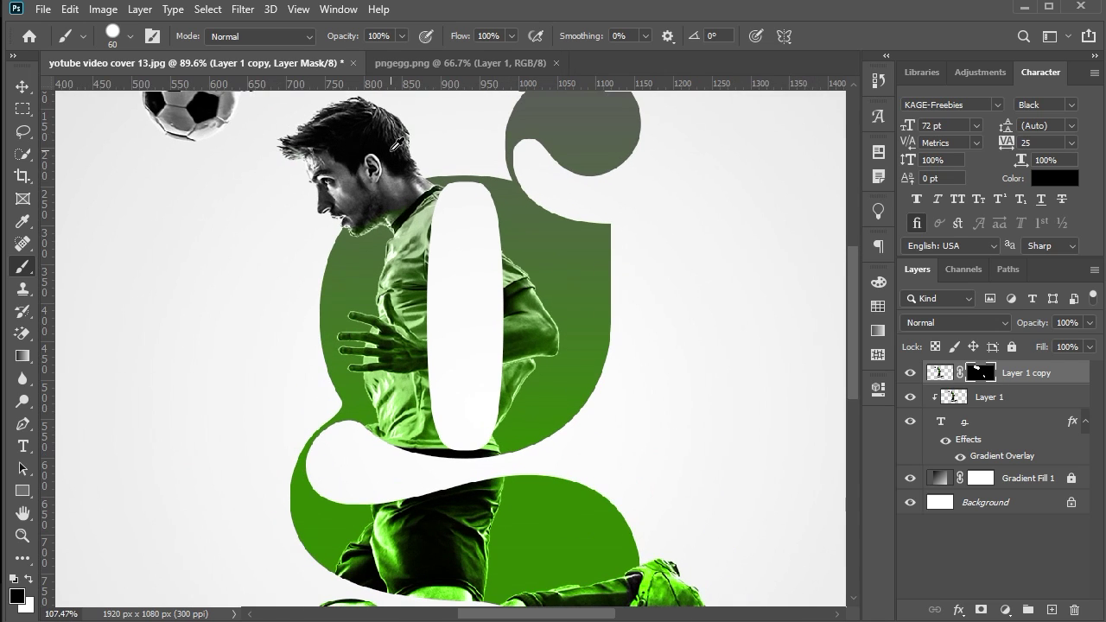
{"action": "scroll", "coordinate": [398, 146], "scroll_direction": "up", "scroll_amount": 1}
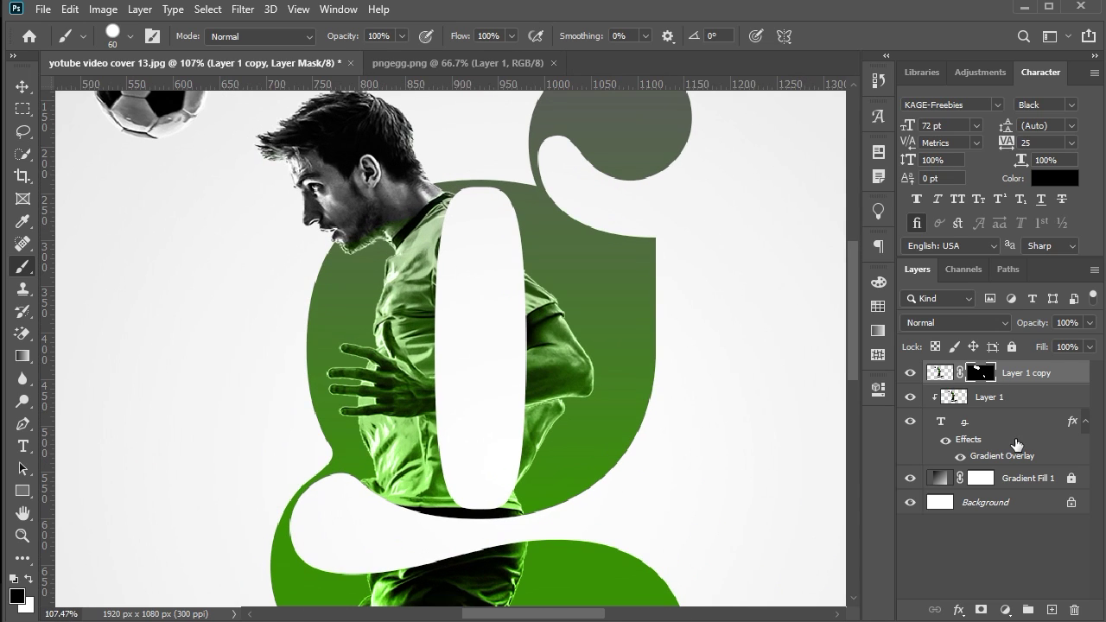
- Paint the mask inside the g-shaped selection to reveal the collar, then deselect
{"action": "left_click", "coordinate": [938, 421], "text": "ctrl"}
{"action": "mouse_move", "coordinate": [377, 257]}
{"action": "left_mouse_down"}
{"action": "mouse_move", "coordinate": [346, 259]}
{"action": "mouse_move", "coordinate": [415, 210]}
{"action": "mouse_move", "coordinate": [481, 185]}
{"action": "mouse_move", "coordinate": [444, 208]}
{"action": "left_mouse_up"}
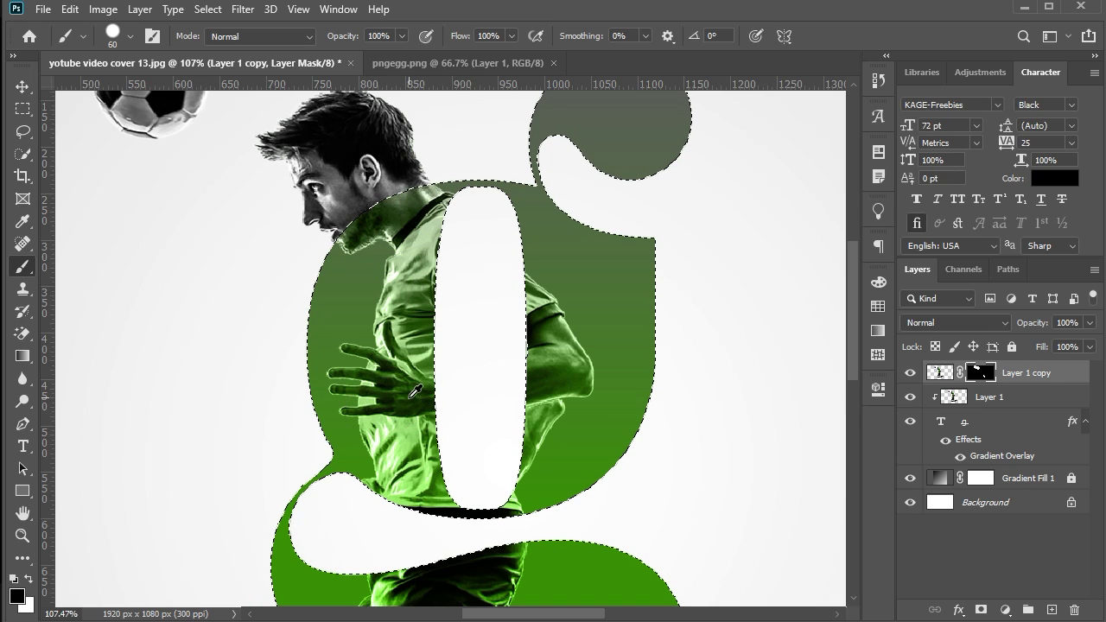
{"action": "scroll", "coordinate": [373, 413], "scroll_direction": "down", "scroll_amount": 1}
{"action": "scroll", "coordinate": [373, 413], "scroll_direction": "down", "scroll_amount": 1}
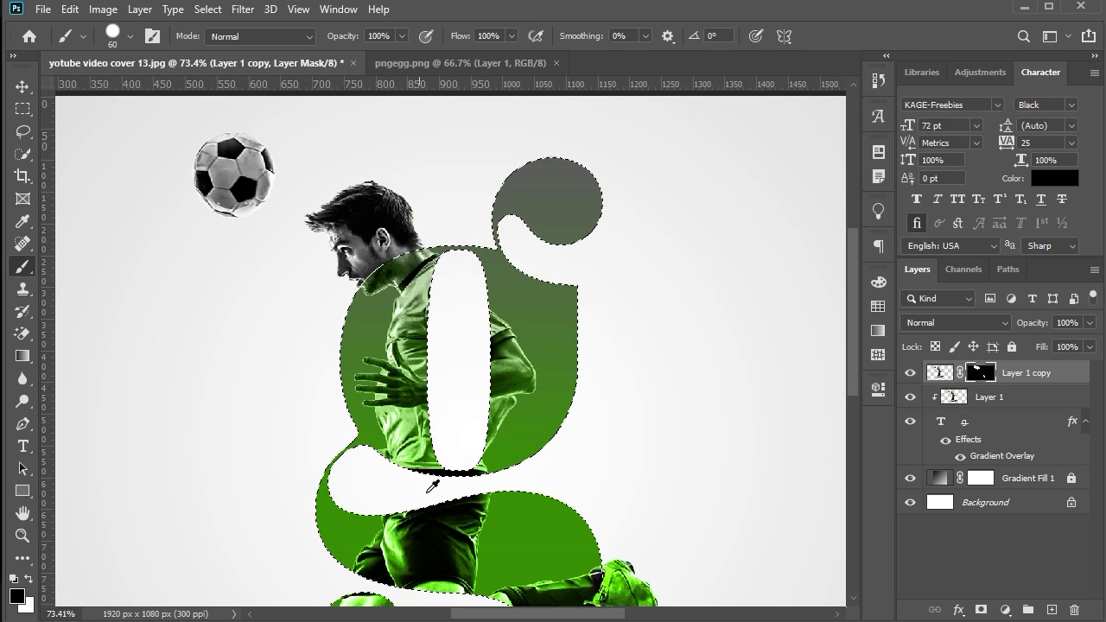
{"action": "scroll", "coordinate": [423, 480], "scroll_direction": "down", "scroll_amount": 2}
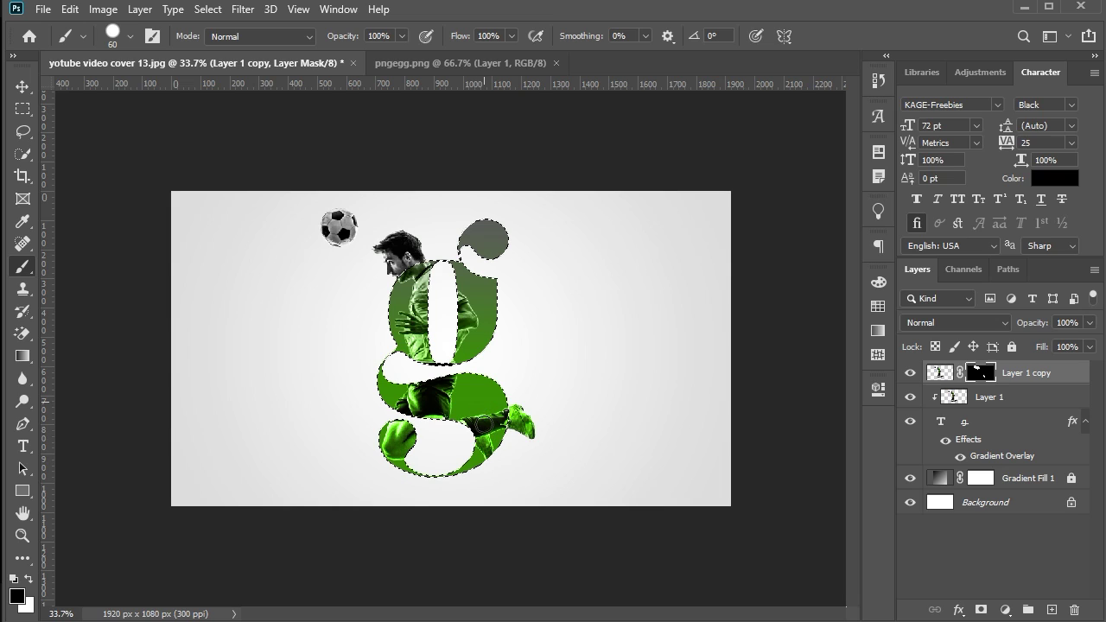
{"action": "left_click", "coordinate": [22, 108]}
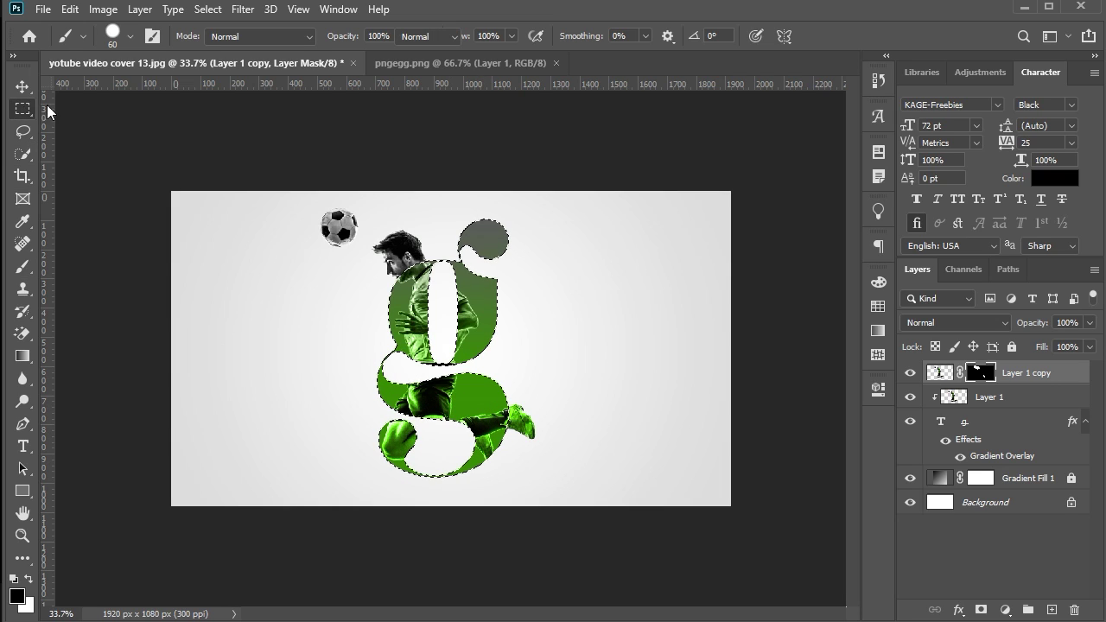
{"action": "key", "text": "ctrl+d"}
{"action": "left_click", "coordinate": [20, 85]}
- Marquee-select the g, player and ball, nudge them right, then select the g layer
{"action": "left_click", "coordinate": [432, 190]}
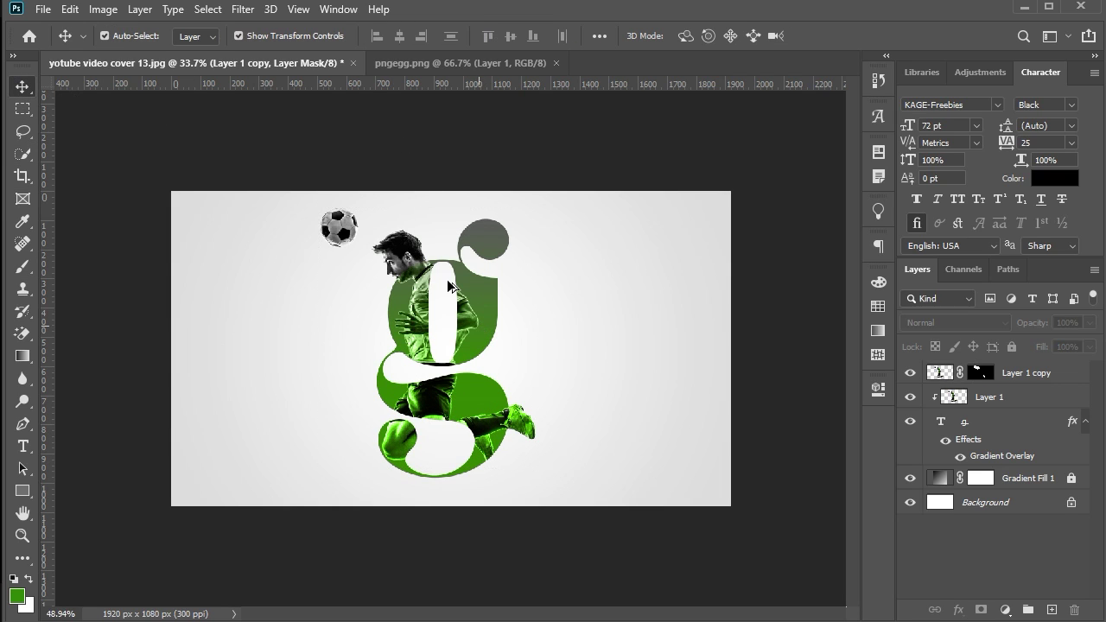
{"action": "scroll", "coordinate": [447, 278], "scroll_direction": "up", "scroll_amount": 2}
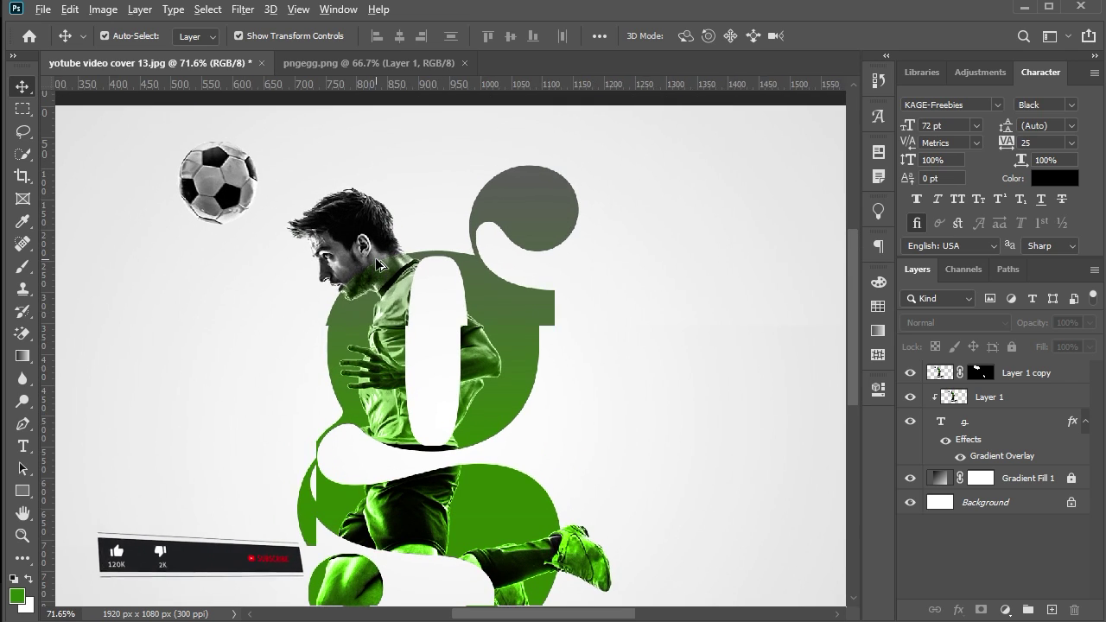
{"action": "scroll", "coordinate": [447, 278], "scroll_direction": "up", "scroll_amount": 2}
{"action": "scroll", "coordinate": [485, 258], "scroll_direction": "down", "scroll_amount": 1}
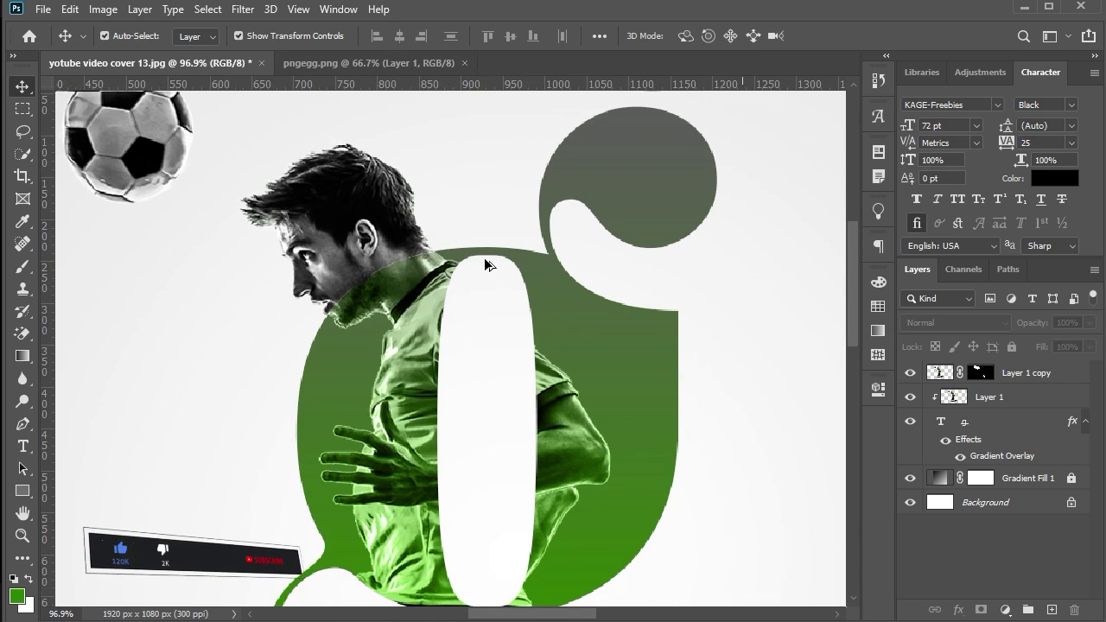
{"action": "scroll", "coordinate": [485, 257], "scroll_direction": "down", "scroll_amount": 1}
{"action": "scroll", "coordinate": [484, 258], "scroll_direction": "down", "scroll_amount": 1}
{"action": "scroll", "coordinate": [485, 264], "scroll_direction": "down", "scroll_amount": 1}
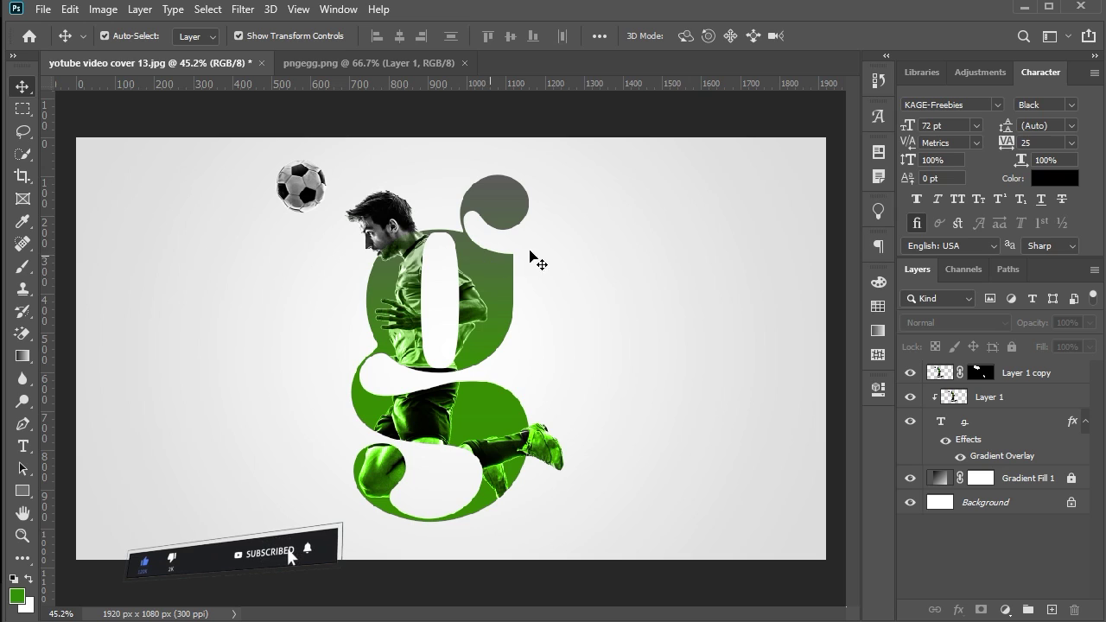
{"action": "scroll", "coordinate": [560, 260], "scroll_direction": "down", "scroll_amount": 1}
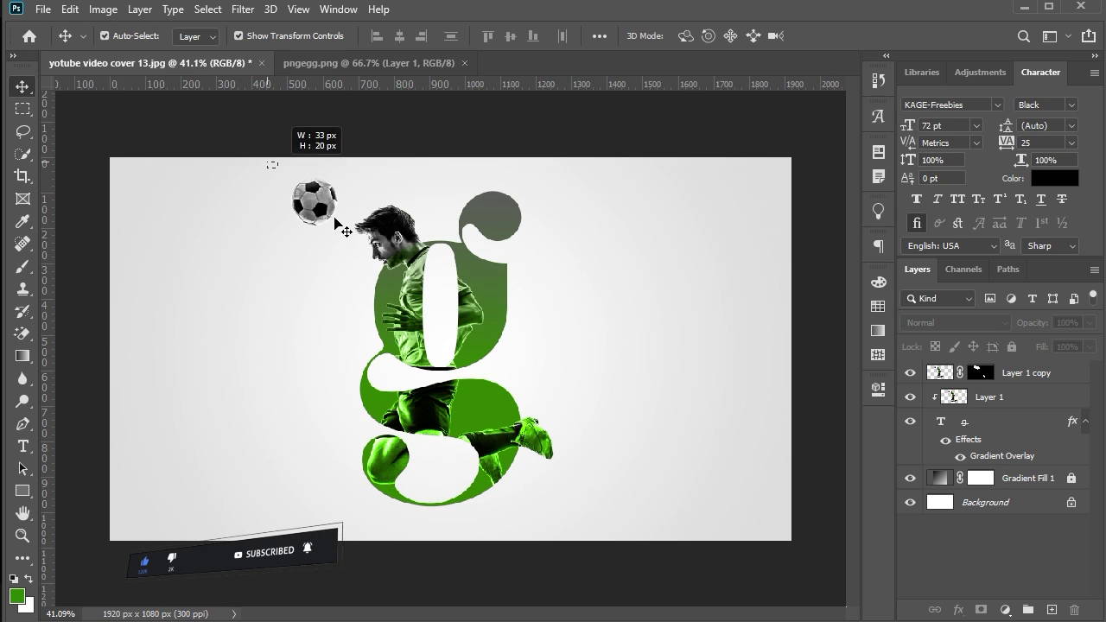
{"action": "left_click_drag", "start_coordinate": [270, 164], "coordinate": [567, 488]}
{"action": "key", "text": "shift+Right"}
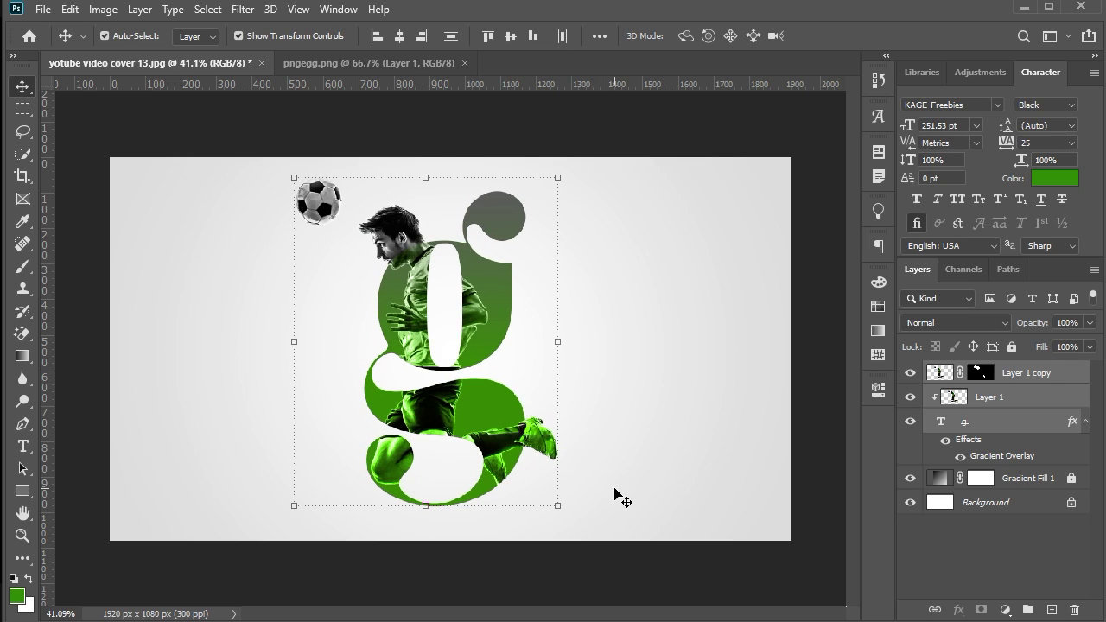
{"action": "key", "text": "Return"}
{"action": "left_click", "coordinate": [527, 242]}
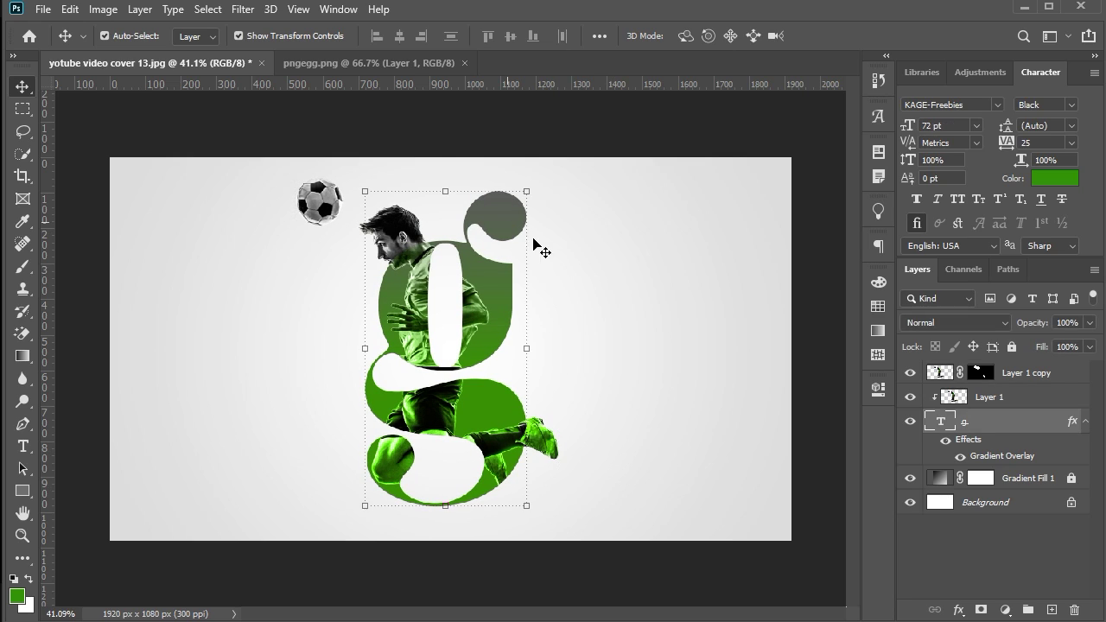
- Open the g's gradient overlay and select the black end stop's colour
{"action": "double_click", "coordinate": [965, 454]}
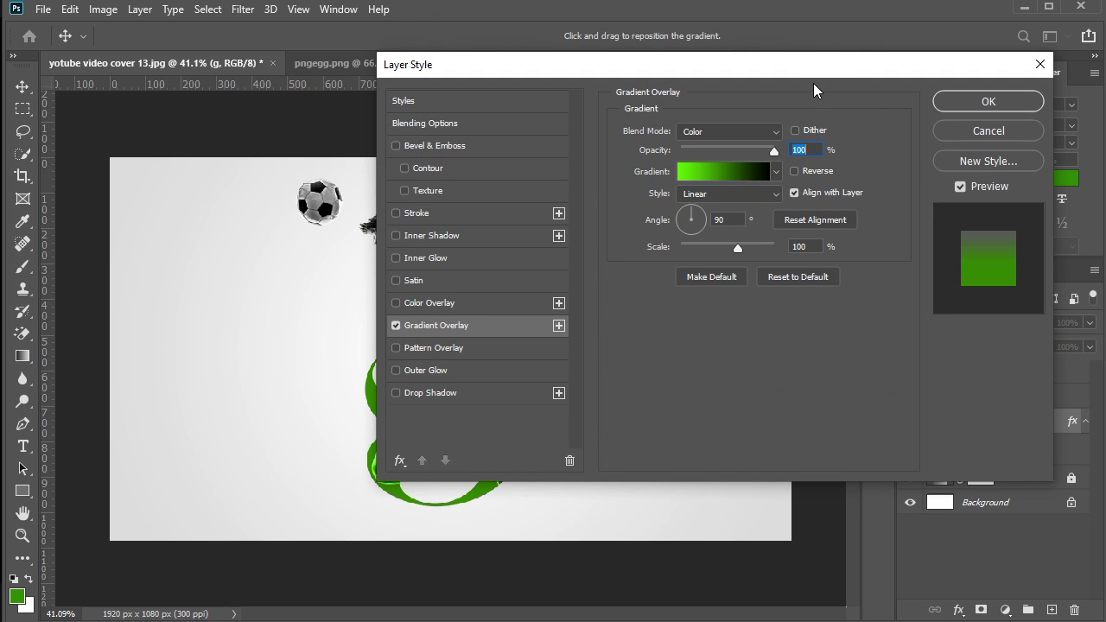
{"action": "left_click_drag", "start_coordinate": [937, 86], "coordinate": [996, 97]}
{"action": "left_click", "coordinate": [946, 206]}
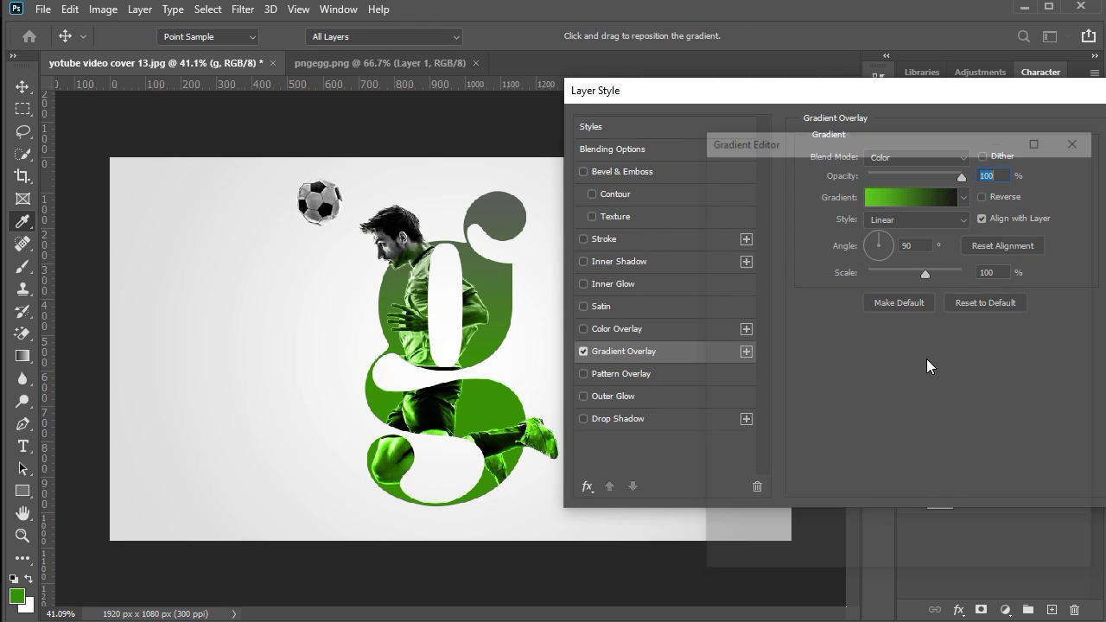
{"action": "left_click", "coordinate": [1073, 458]}
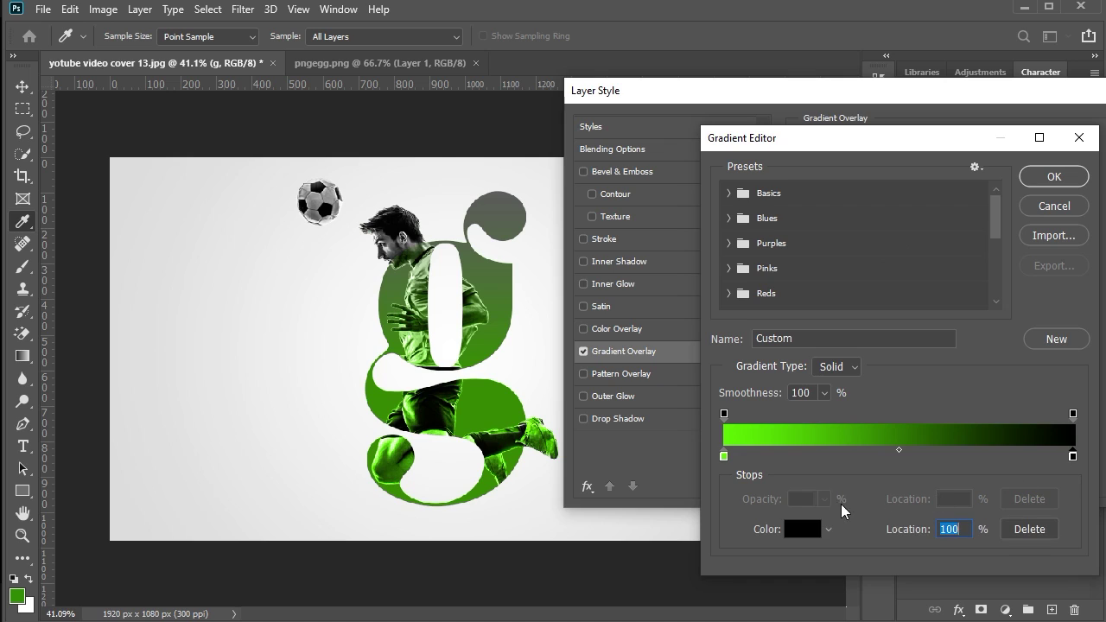
{"action": "left_click", "coordinate": [803, 528]}
- Try greys sampled near the player's head and the foreground green for the end stop
{"action": "left_click_drag", "start_coordinate": [833, 250], "coordinate": [866, 249]}
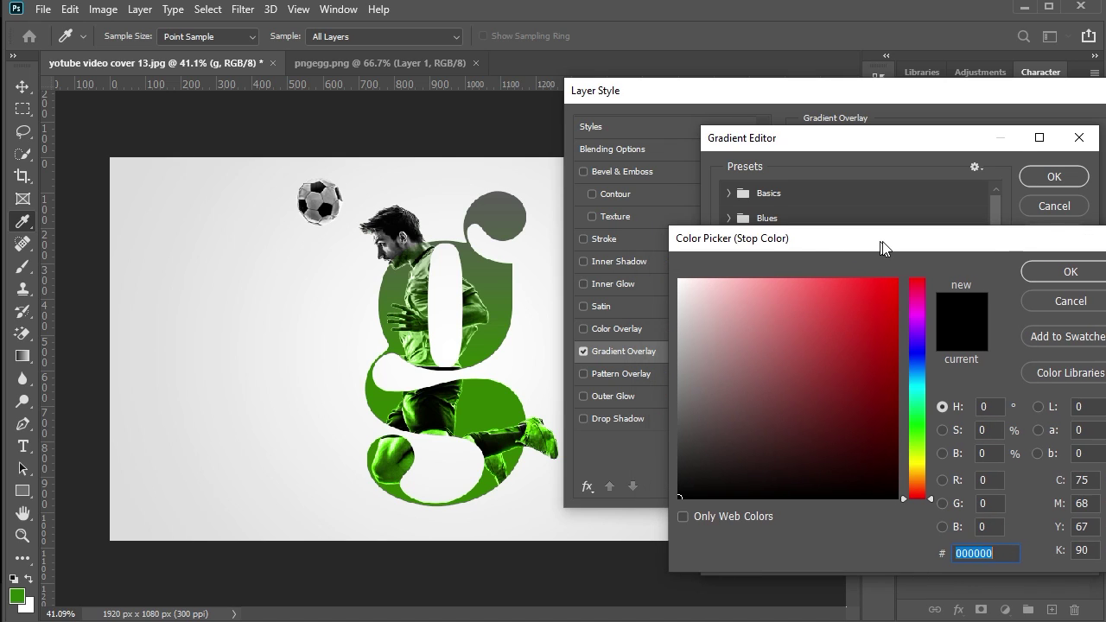
{"action": "left_click", "coordinate": [399, 245]}
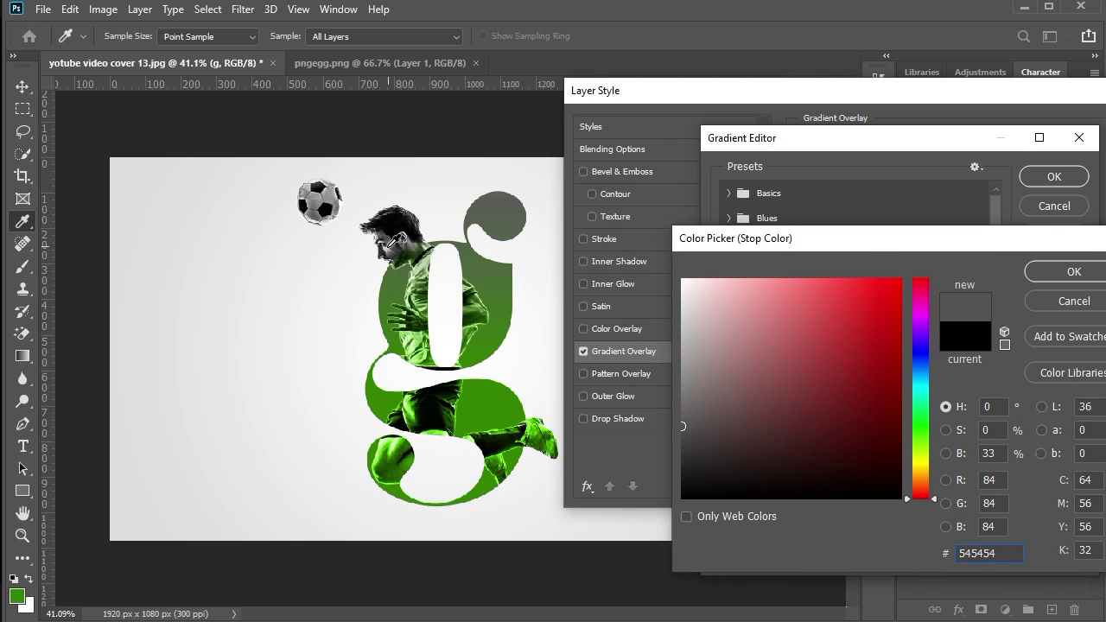
{"action": "left_click", "coordinate": [394, 243]}
{"action": "left_click", "coordinate": [398, 230]}
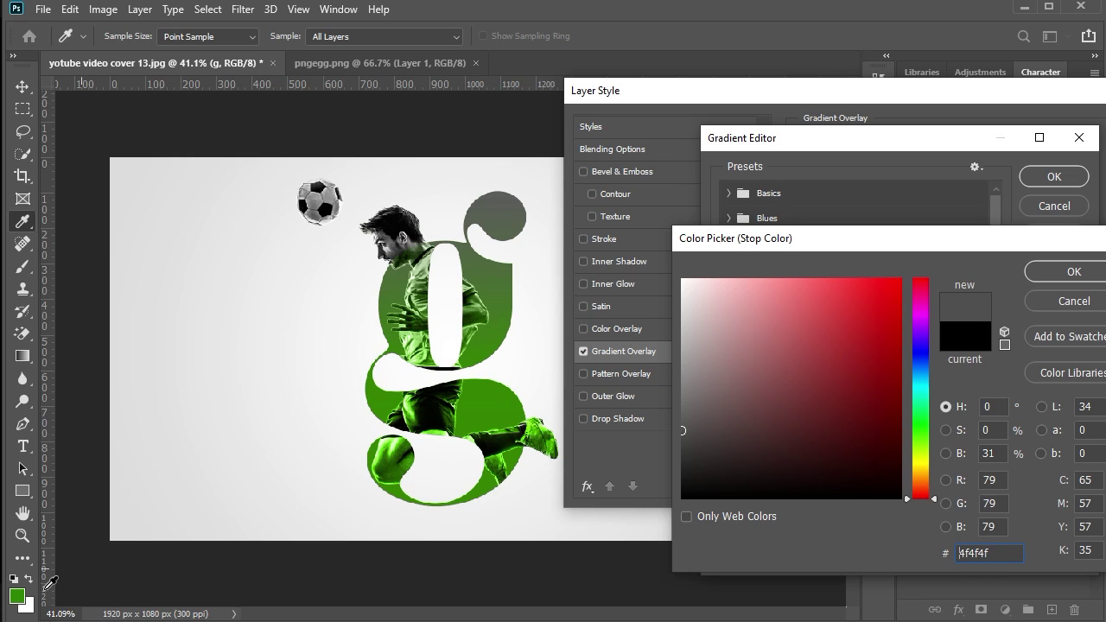
{"action": "left_click", "coordinate": [18, 595]}
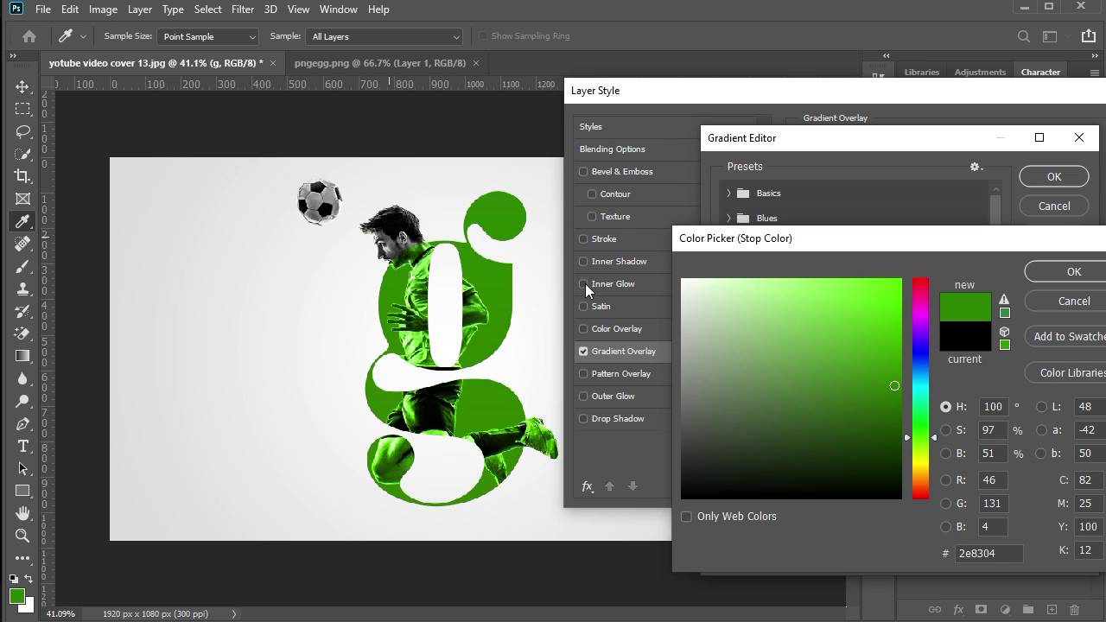
{"action": "left_click_drag", "start_coordinate": [894, 365], "coordinate": [902, 277]}
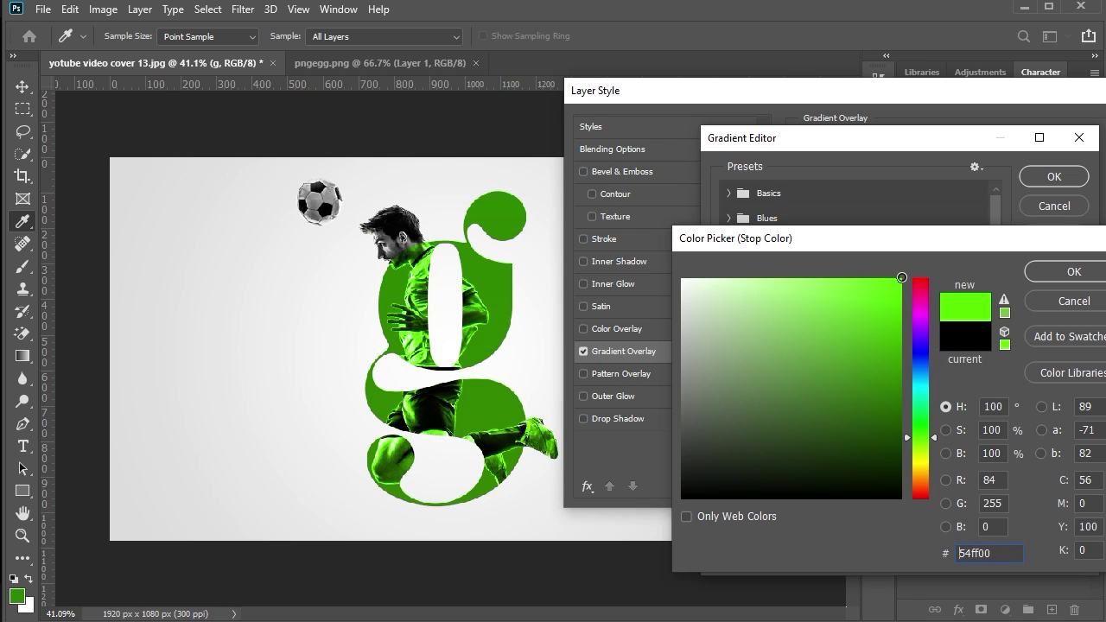
- Adjust the end stop colour to a light sky blue (23beff) and confirm it
{"action": "mouse_move", "coordinate": [822, 359]}
{"action": "left_mouse_down"}
{"action": "mouse_move", "coordinate": [748, 352]}
{"action": "mouse_move", "coordinate": [757, 345]}
{"action": "left_mouse_up"}
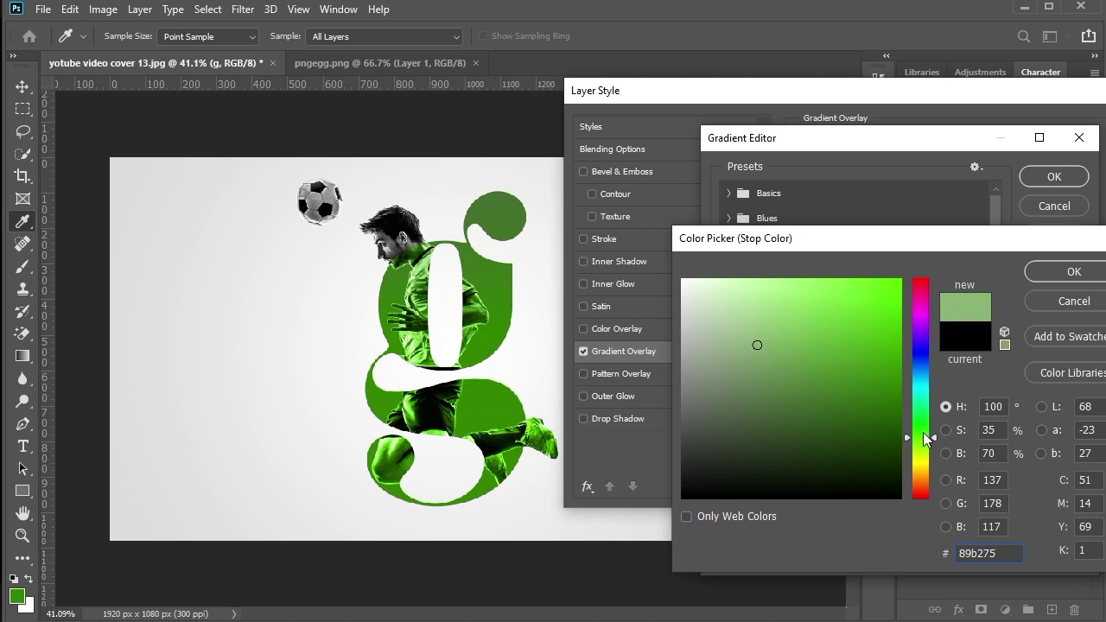
{"action": "left_click_drag", "start_coordinate": [922, 431], "coordinate": [923, 461]}
{"action": "left_click_drag", "start_coordinate": [757, 345], "coordinate": [909, 274]}
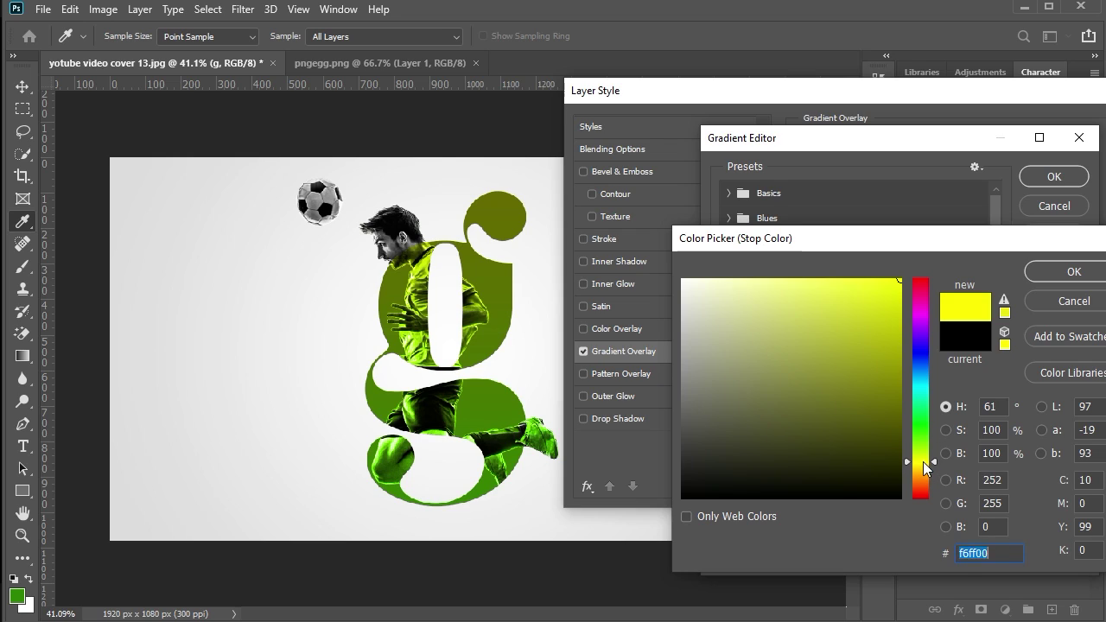
{"action": "left_click_drag", "start_coordinate": [922, 461], "coordinate": [924, 467]}
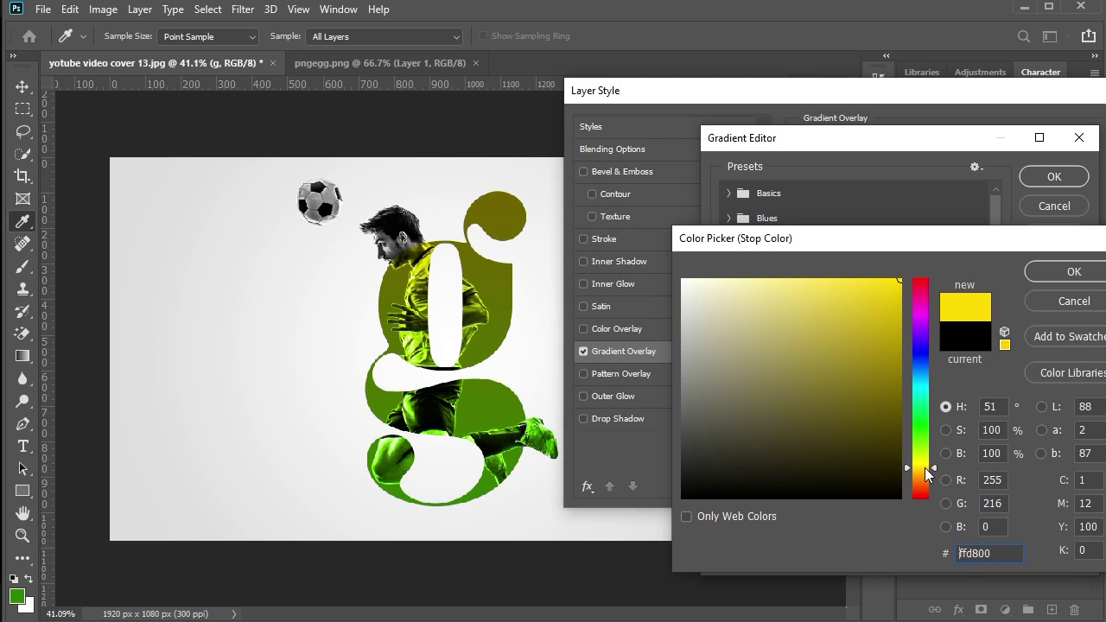
{"action": "left_click_drag", "start_coordinate": [924, 467], "coordinate": [929, 380]}
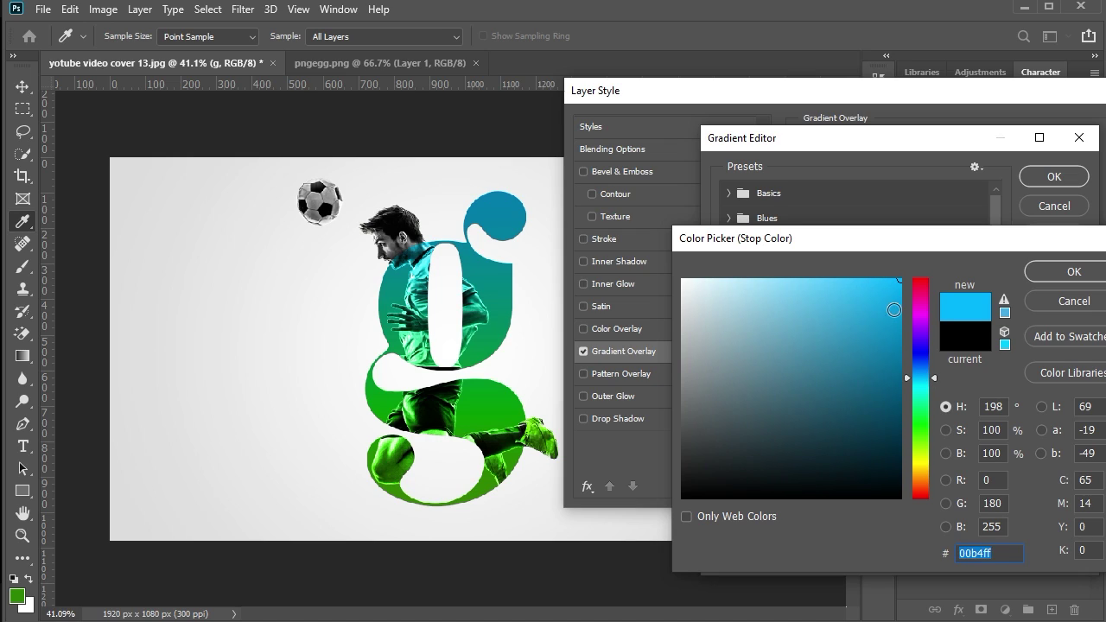
{"action": "left_click", "coordinate": [869, 280]}
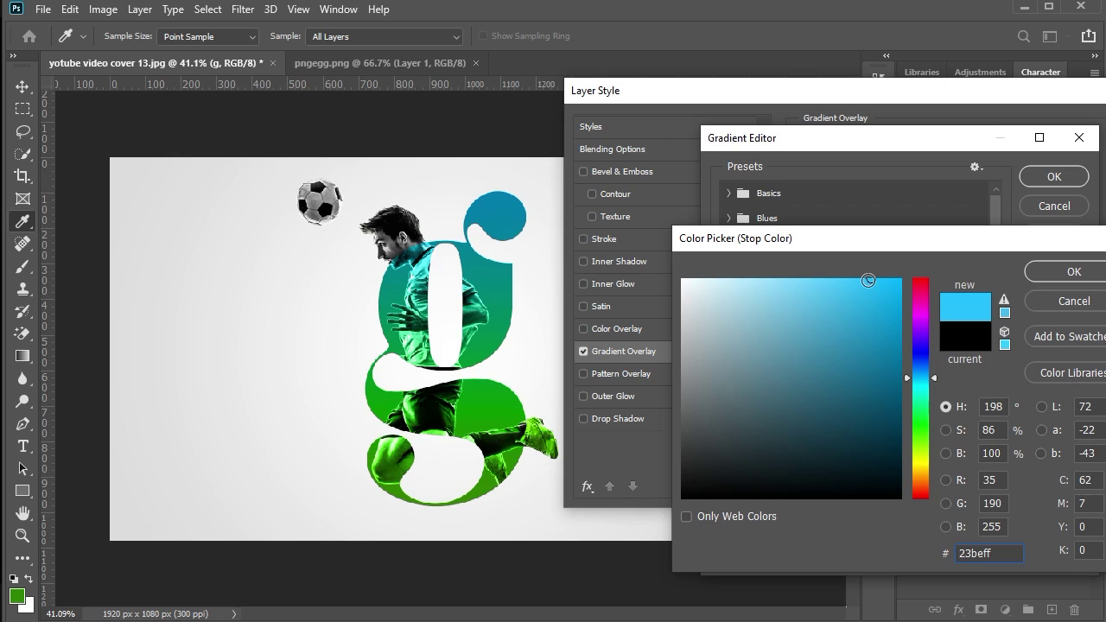
{"action": "left_click", "coordinate": [860, 289]}
{"action": "left_click", "coordinate": [1030, 275]}
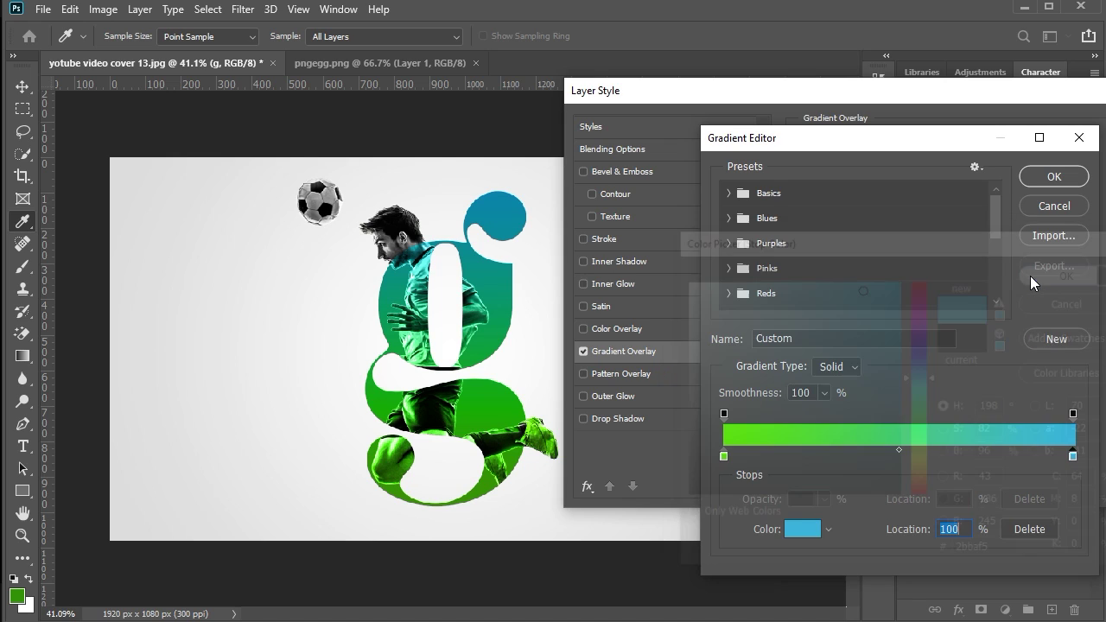
- Reverse the green-to-blue gradient at 98% scale and commit the overlay
{"action": "left_click", "coordinate": [1054, 178]}
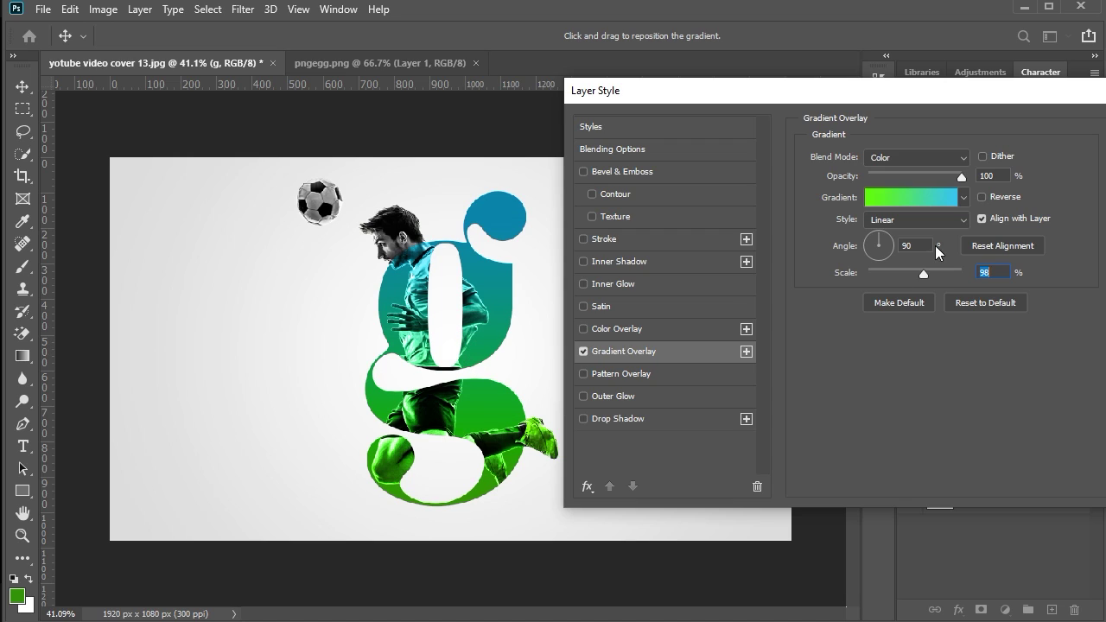
{"action": "left_click", "coordinate": [984, 199]}
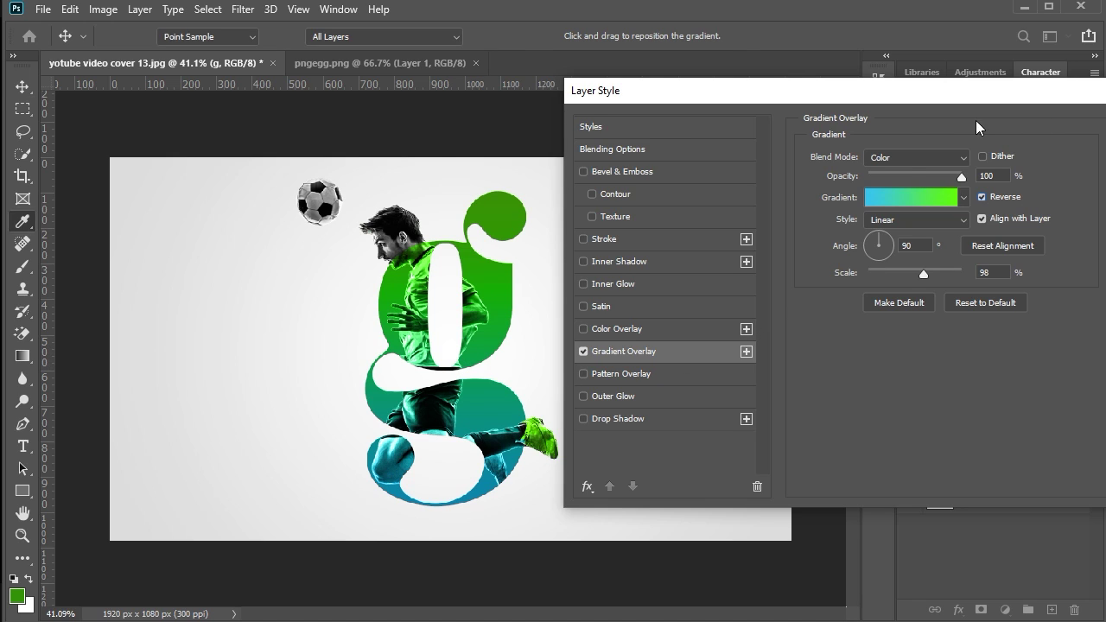
{"action": "key", "text": "Return"}
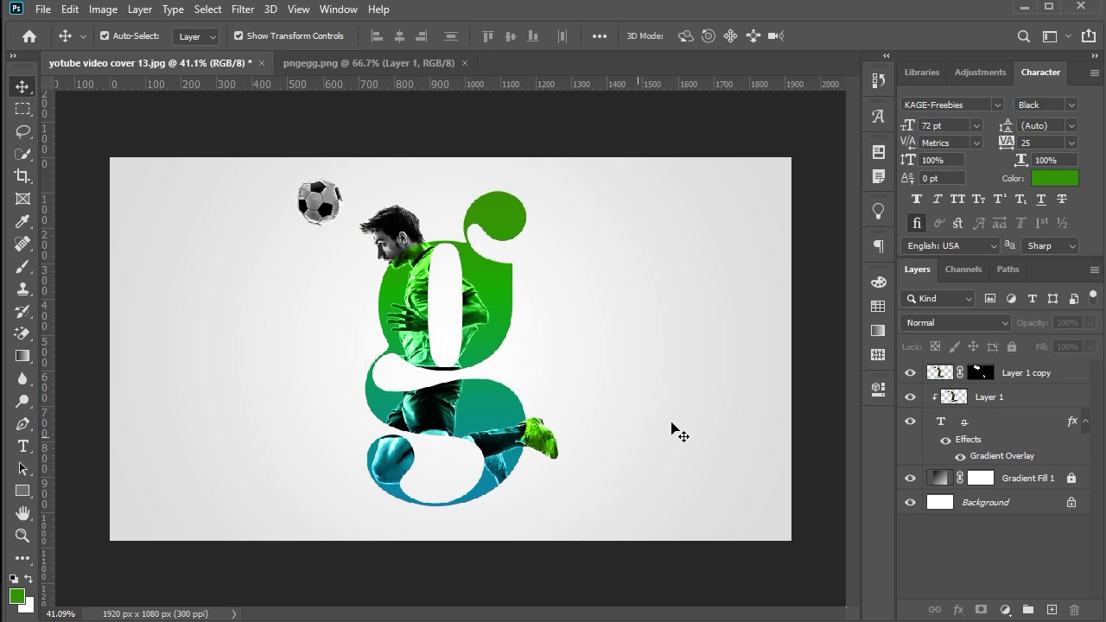